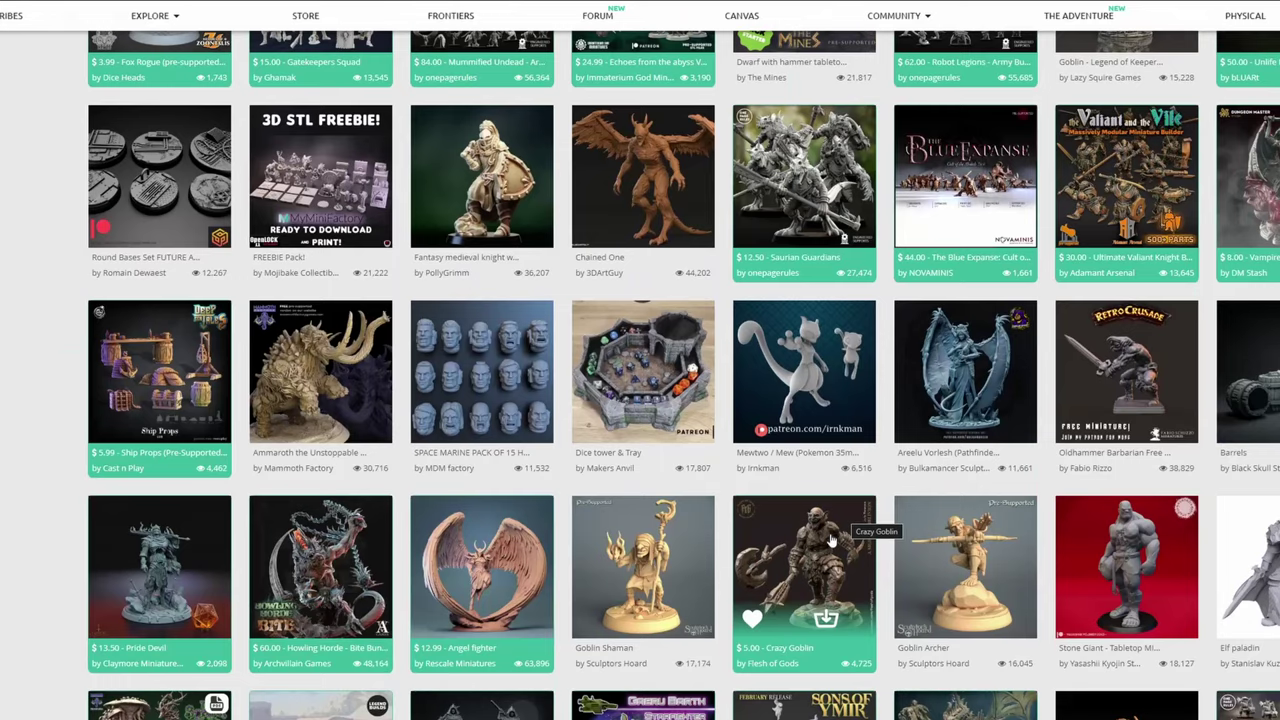
Scroll the MyMiniFactory gallery to reach the Undead Skeleton Swordsmen miniature.
{"action": "scroll", "coordinate": [828, 548], "scroll_direction": "down", "scroll_amount": 3}
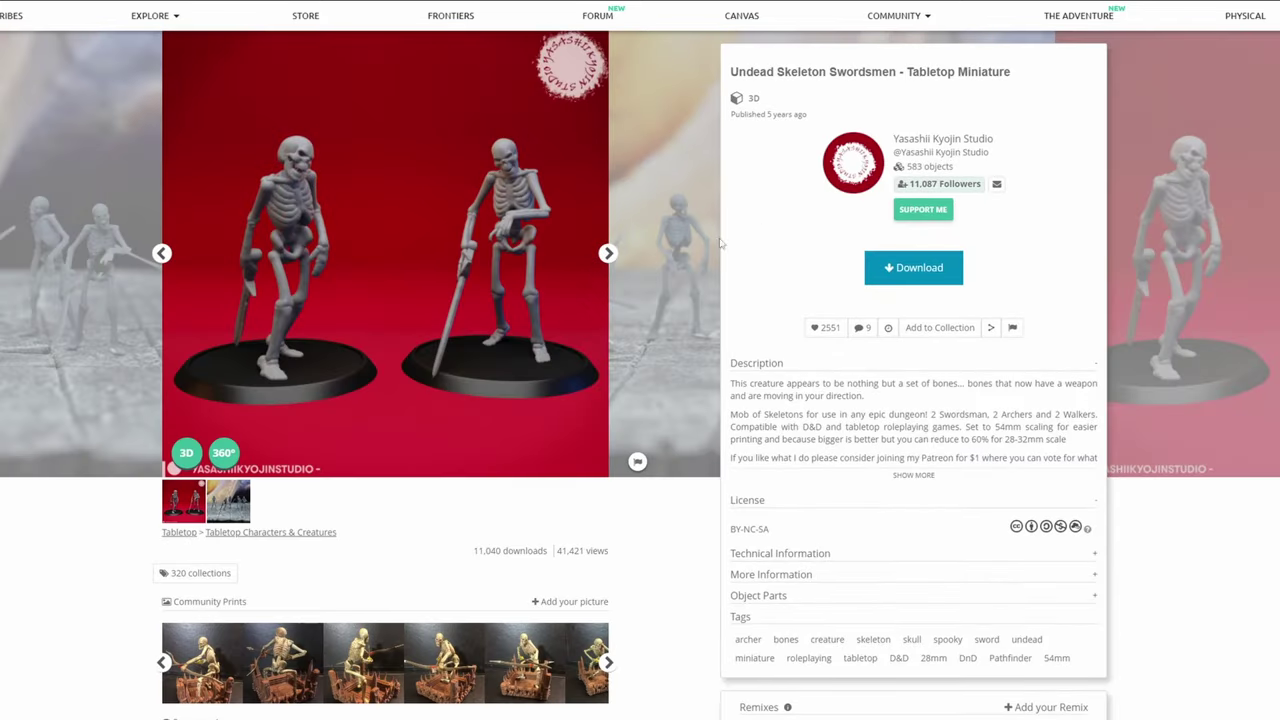
Browse the next skeleton photos, then the Triton Spear side and back views.
{"action": "left_click", "coordinate": [608, 254]}
{"action": "left_click", "coordinate": [609, 254]}
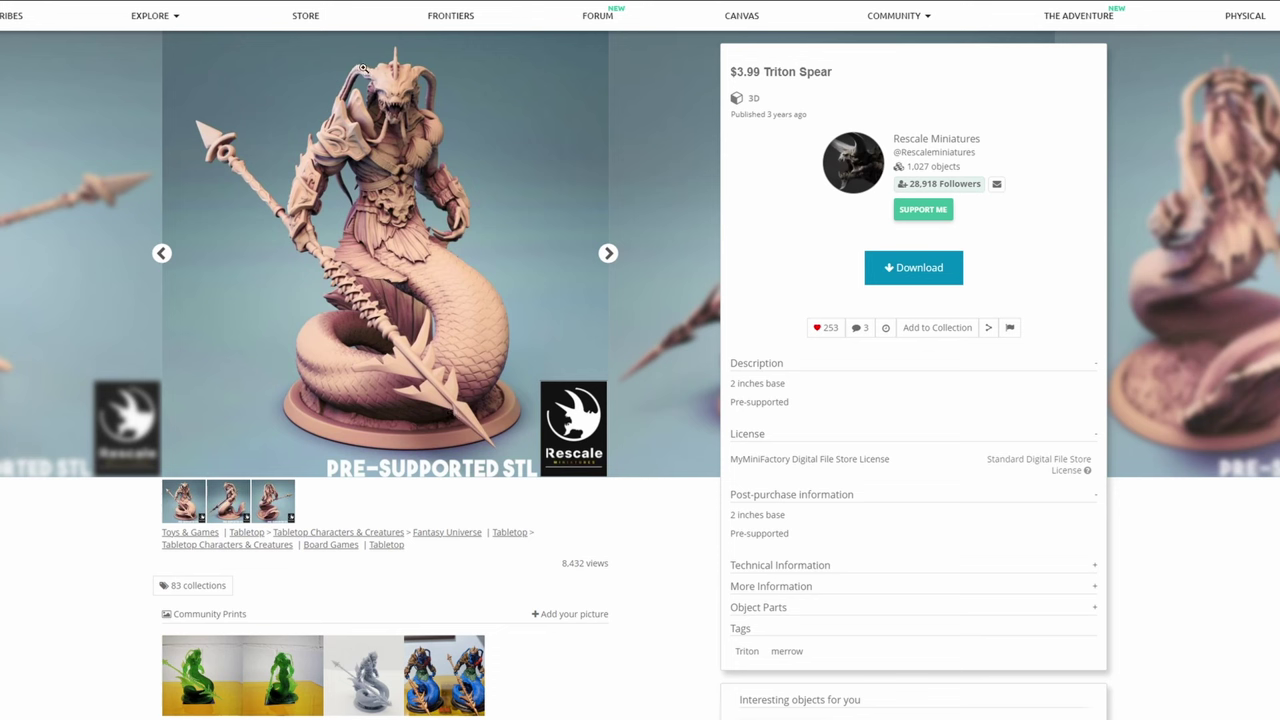
{"action": "left_click", "coordinate": [608, 254]}
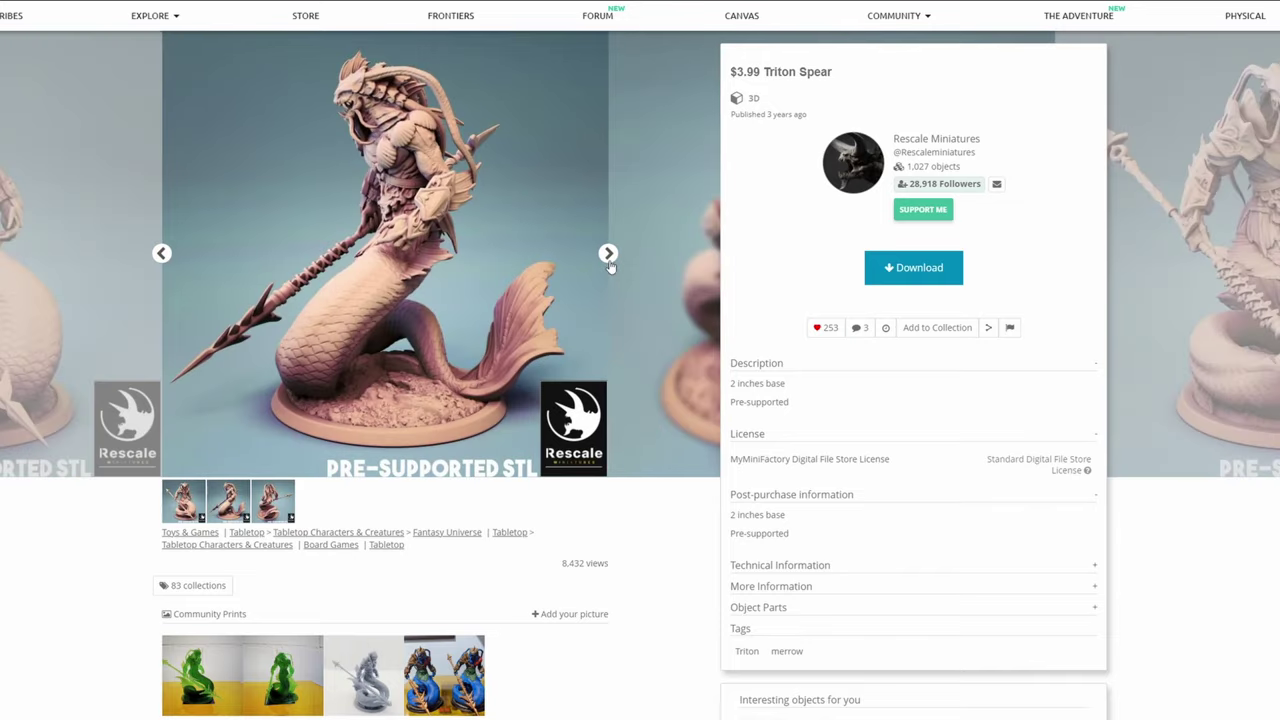
{"action": "left_click", "coordinate": [608, 254]}
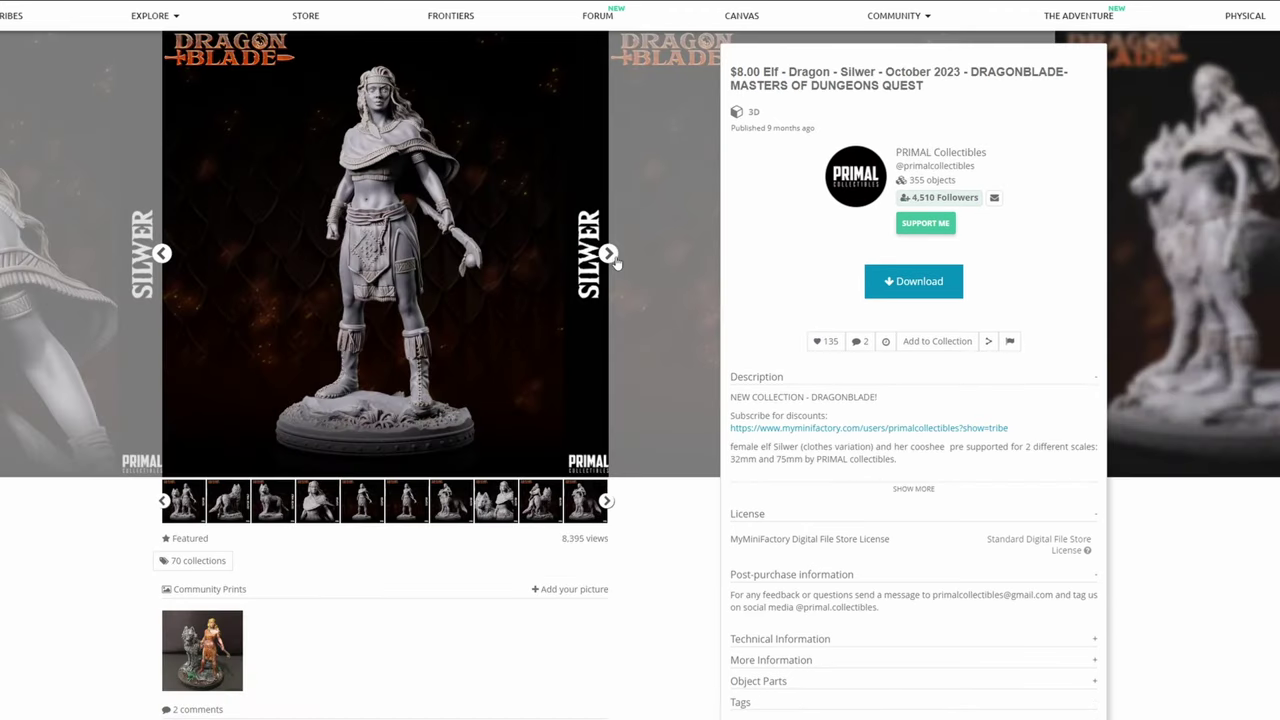
Page forward through the Silwer elf images, then return to the cloaked Silwer image.
{"action": "left_click", "coordinate": [610, 256]}
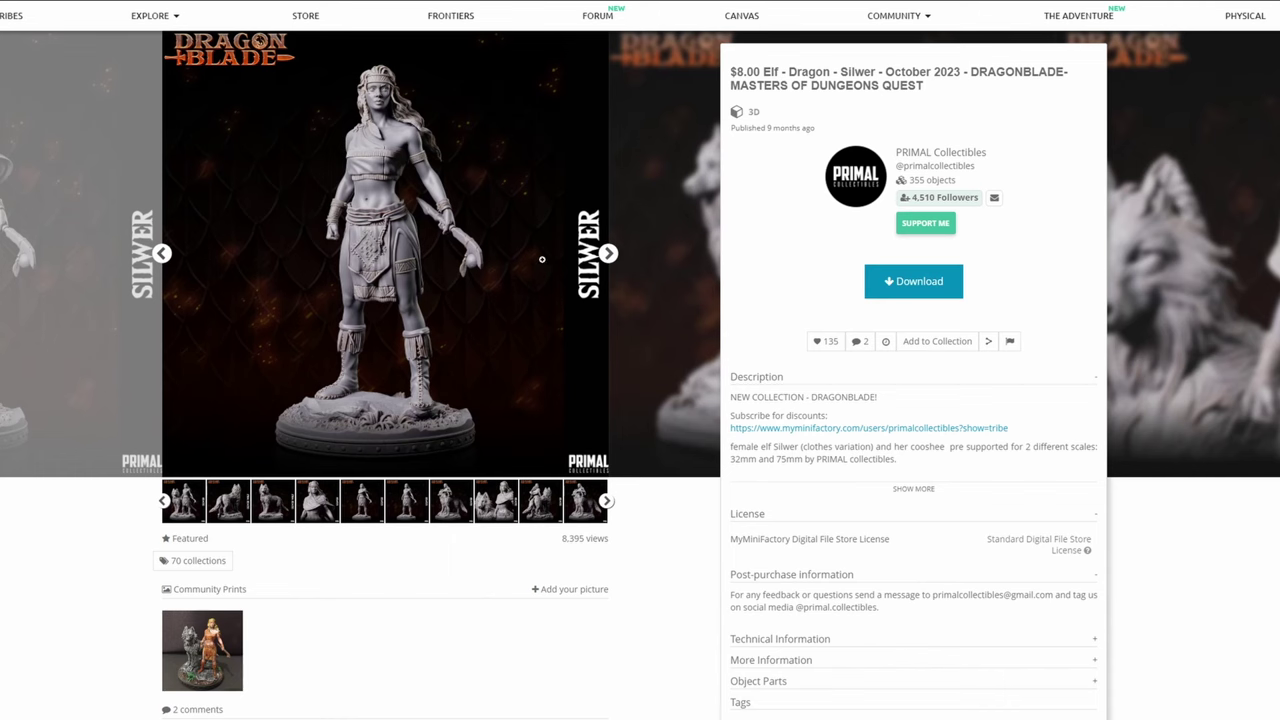
{"action": "left_click", "coordinate": [606, 254]}
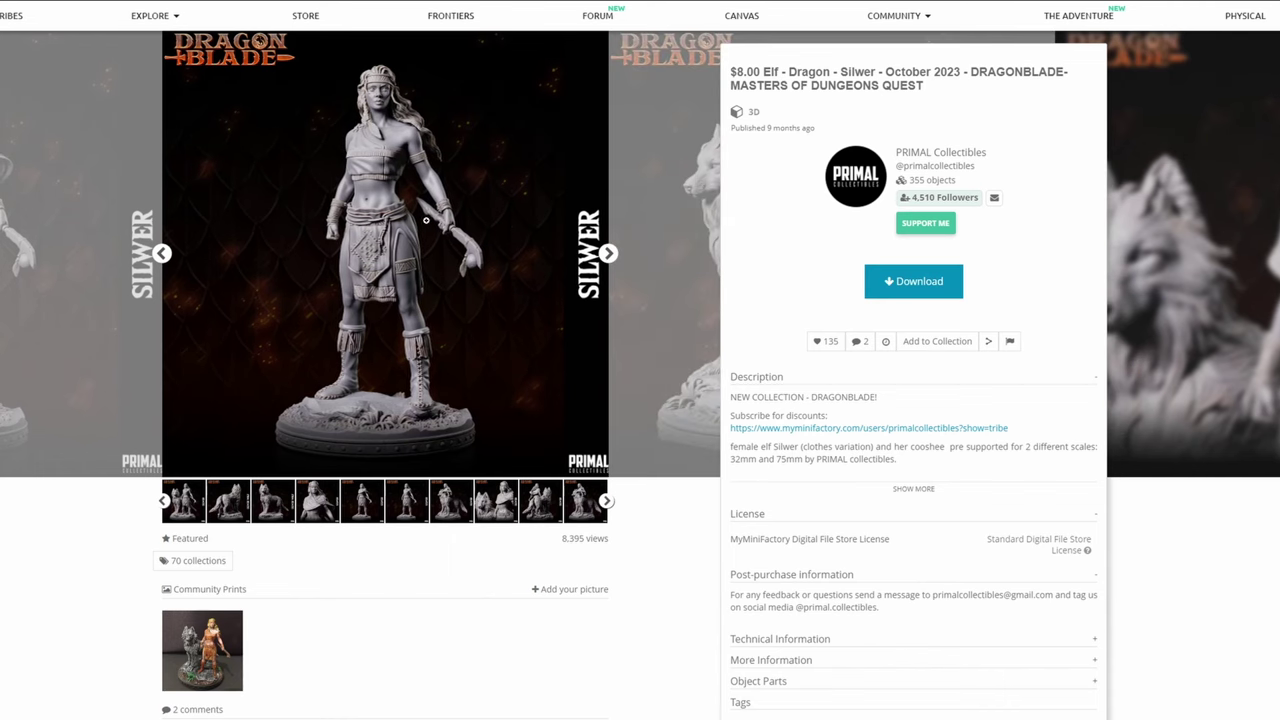
{"action": "left_click", "coordinate": [162, 253]}
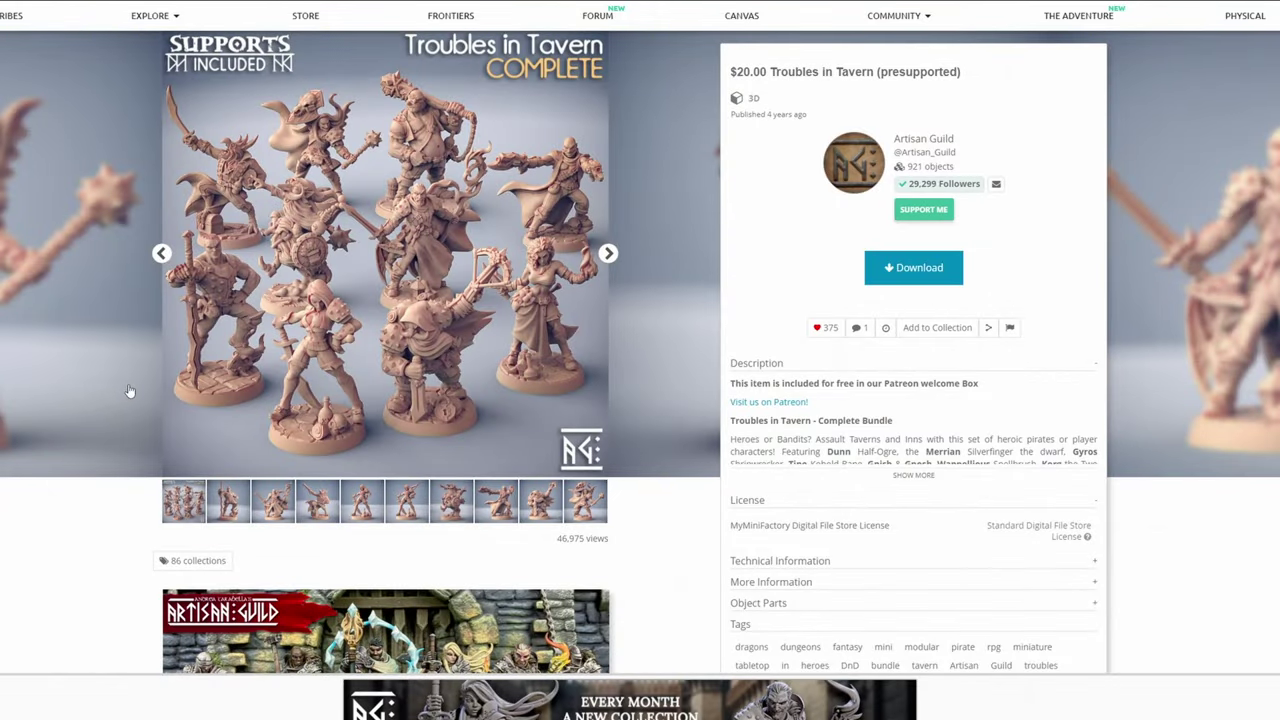
View the next tavern set image, then the Secrets of Tixal crossbow guard and saurian warrior pictures.
{"action": "left_click", "coordinate": [608, 253]}
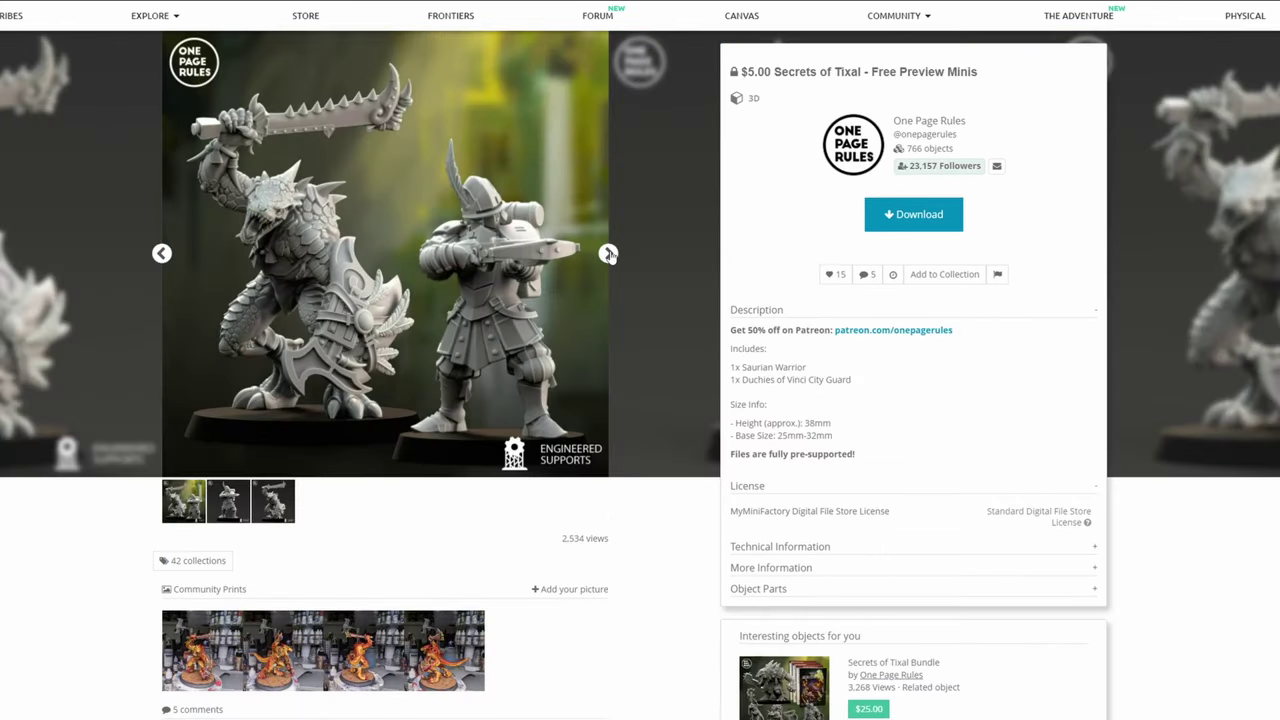
{"action": "left_click", "coordinate": [609, 256]}
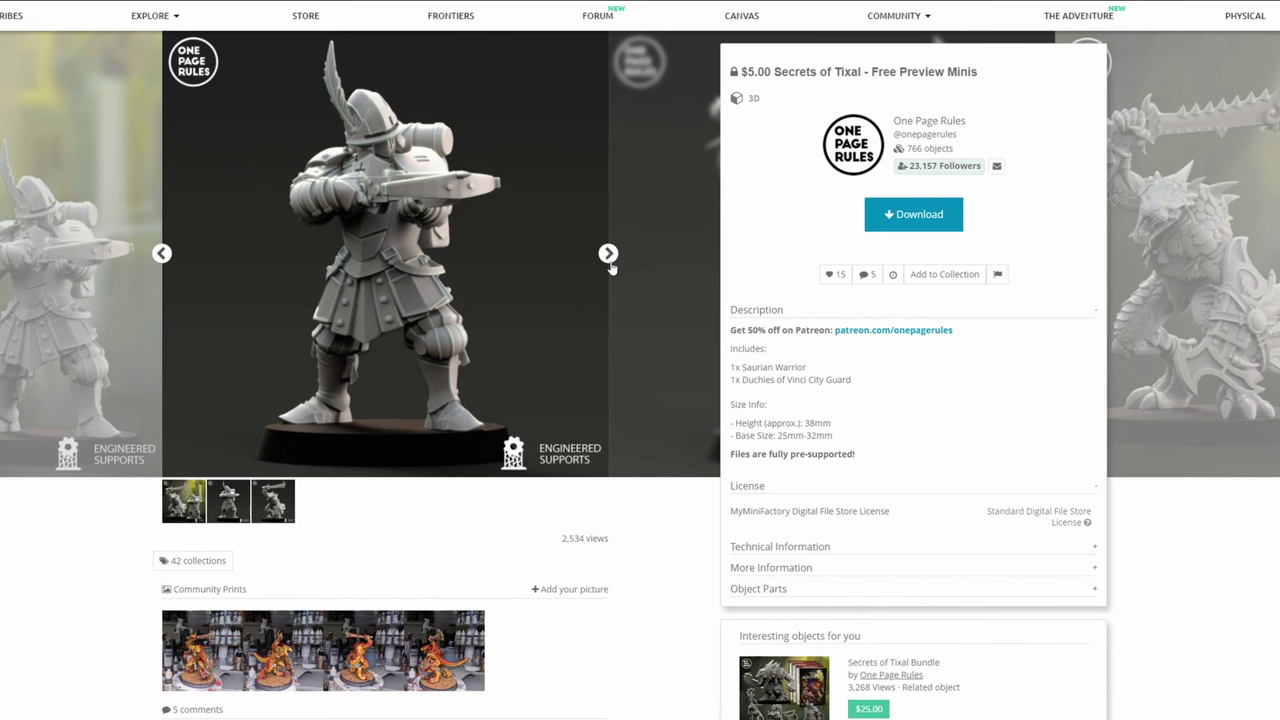
{"action": "left_click", "coordinate": [610, 262]}
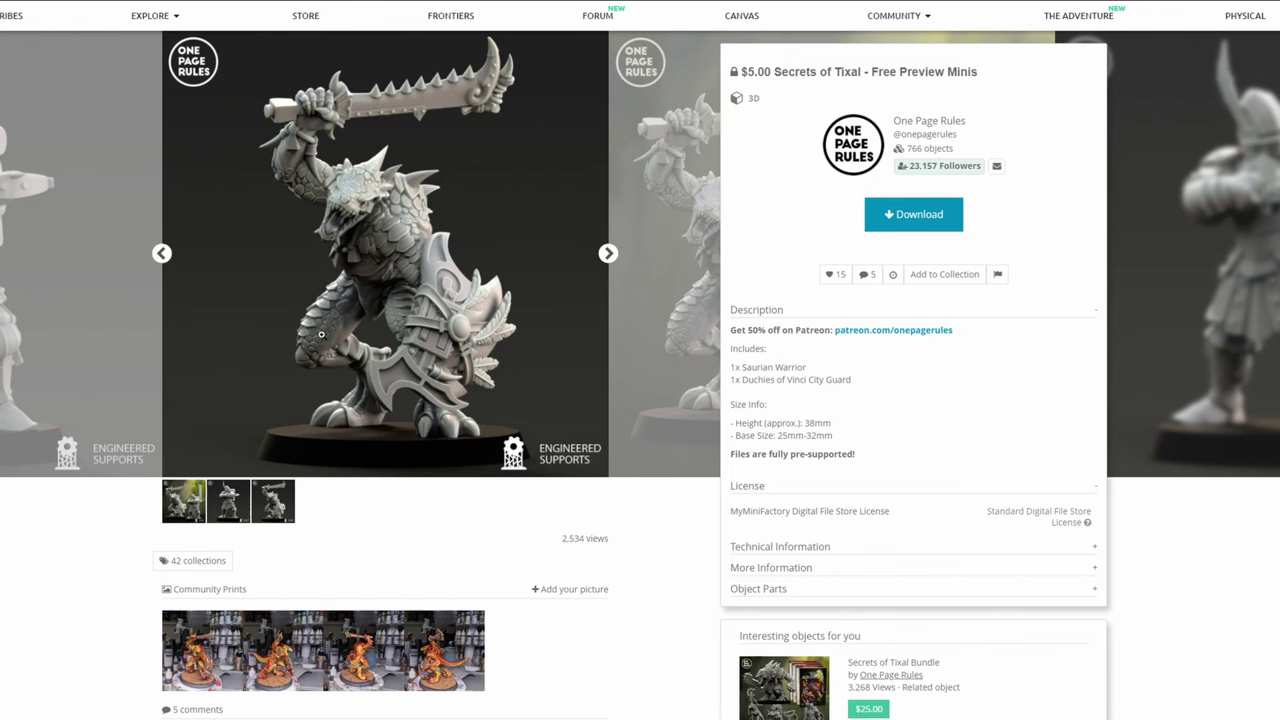
{"action": "left_click", "coordinate": [609, 256]}
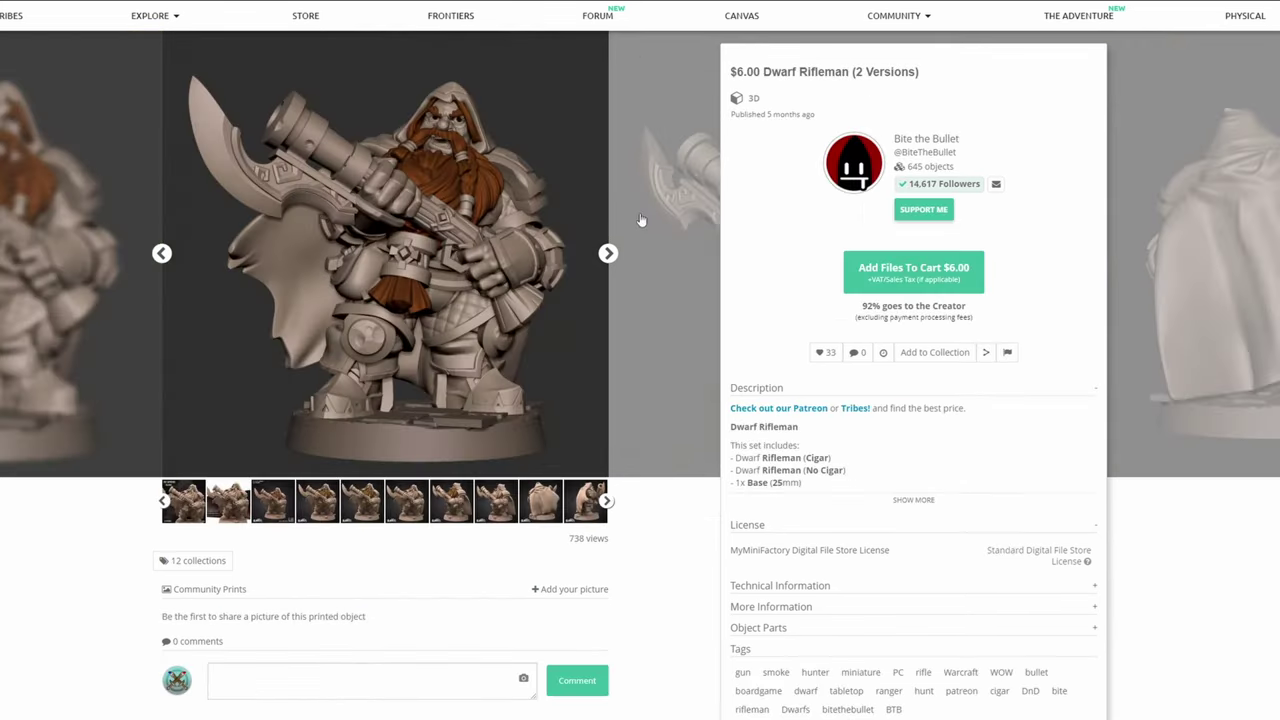
View the dwarf rifleman's side and front, then two more female knight images.
{"action": "left_click", "coordinate": [609, 256]}
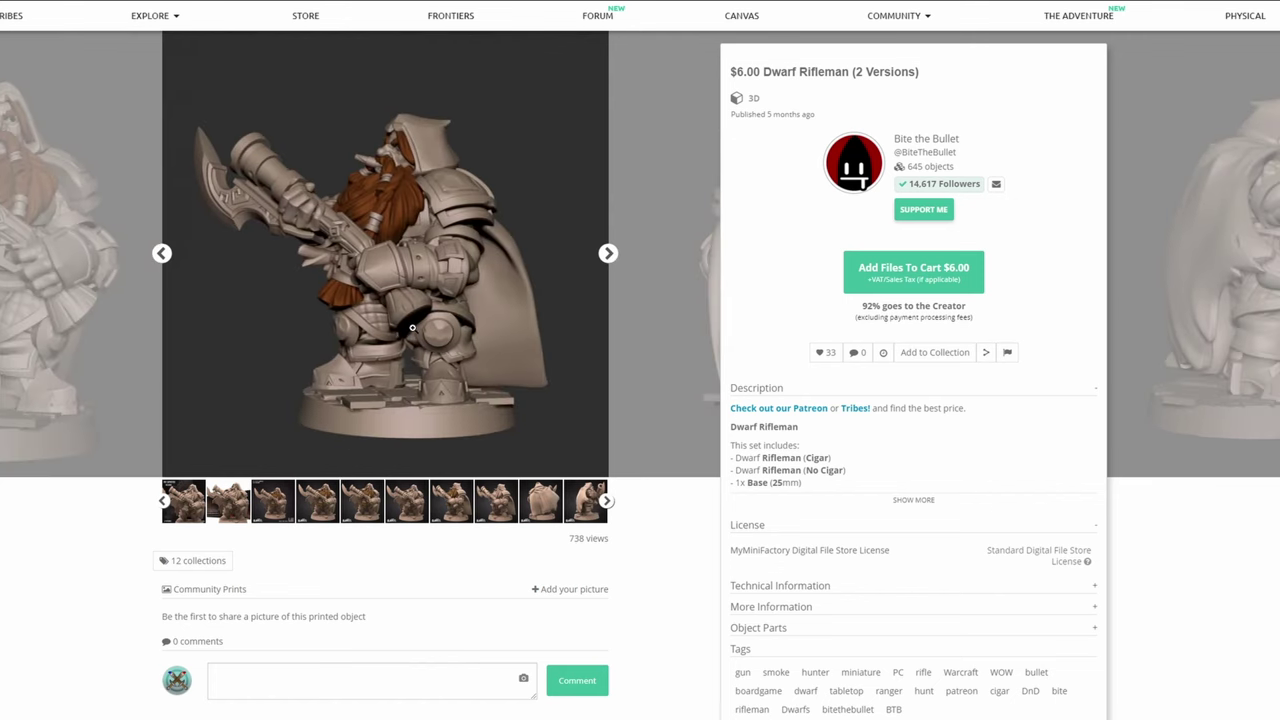
{"action": "left_click", "coordinate": [162, 256]}
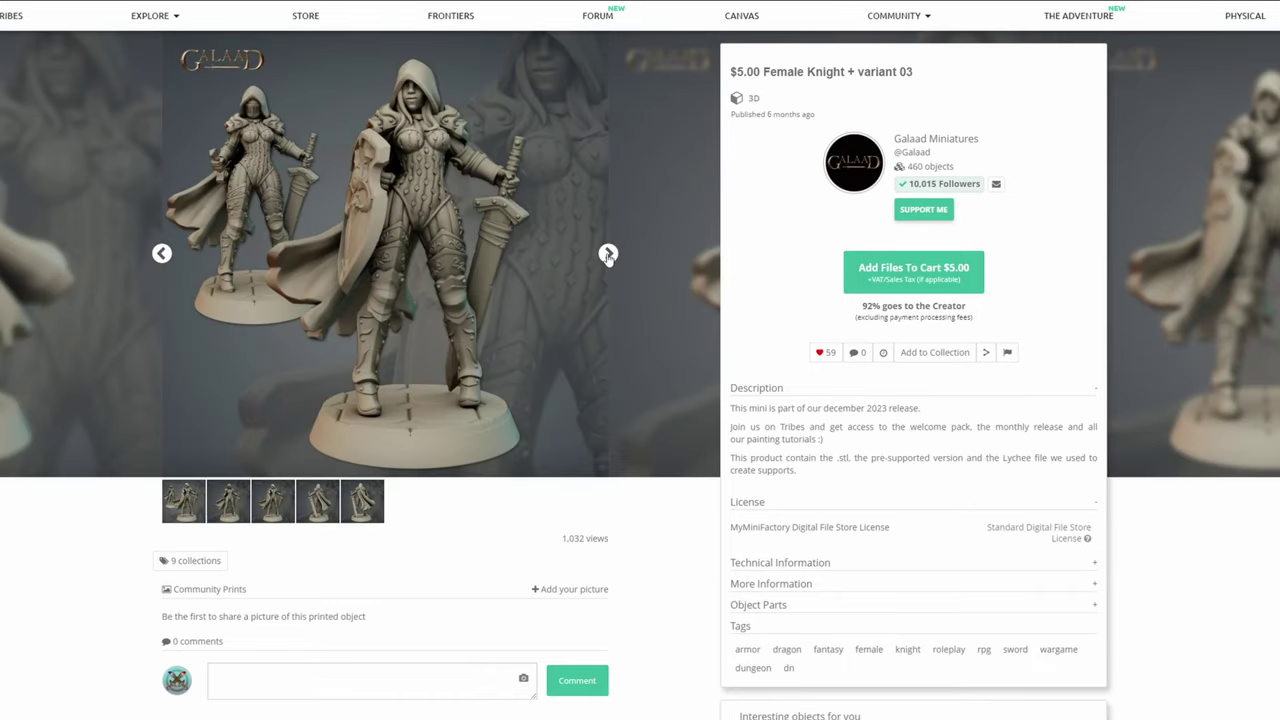
{"action": "left_click", "coordinate": [607, 256]}
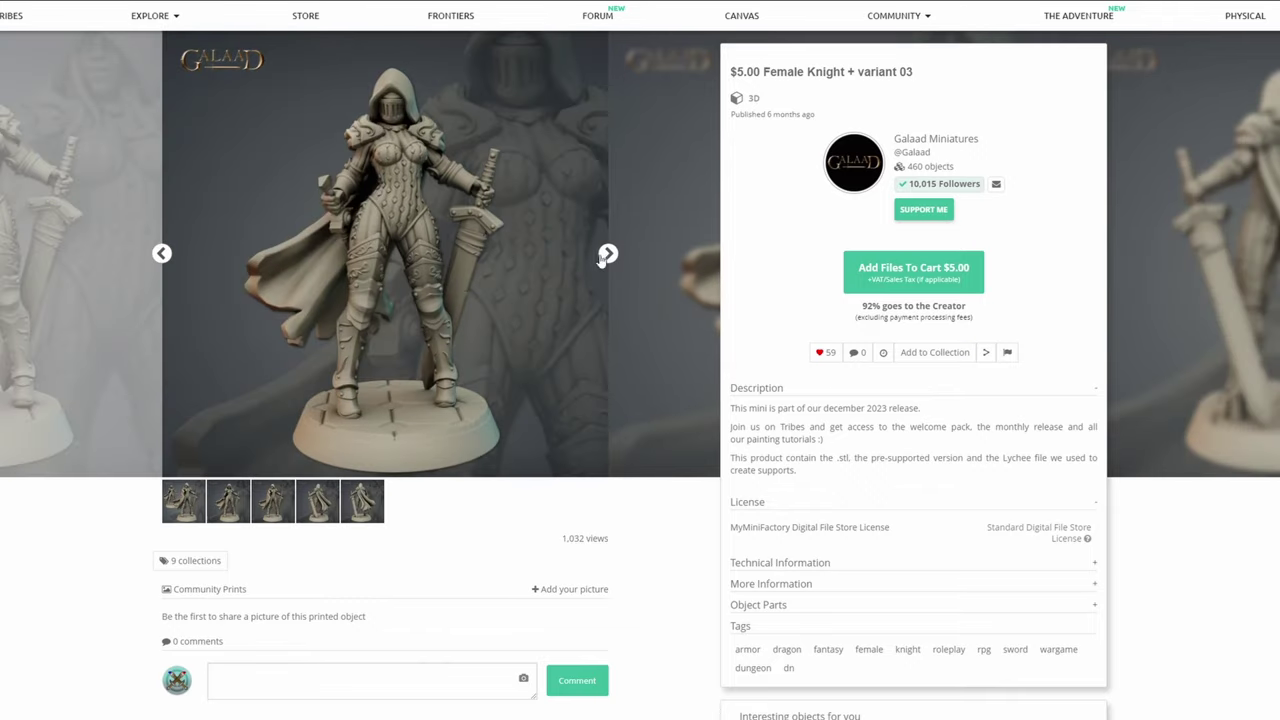
{"action": "left_click", "coordinate": [609, 256]}
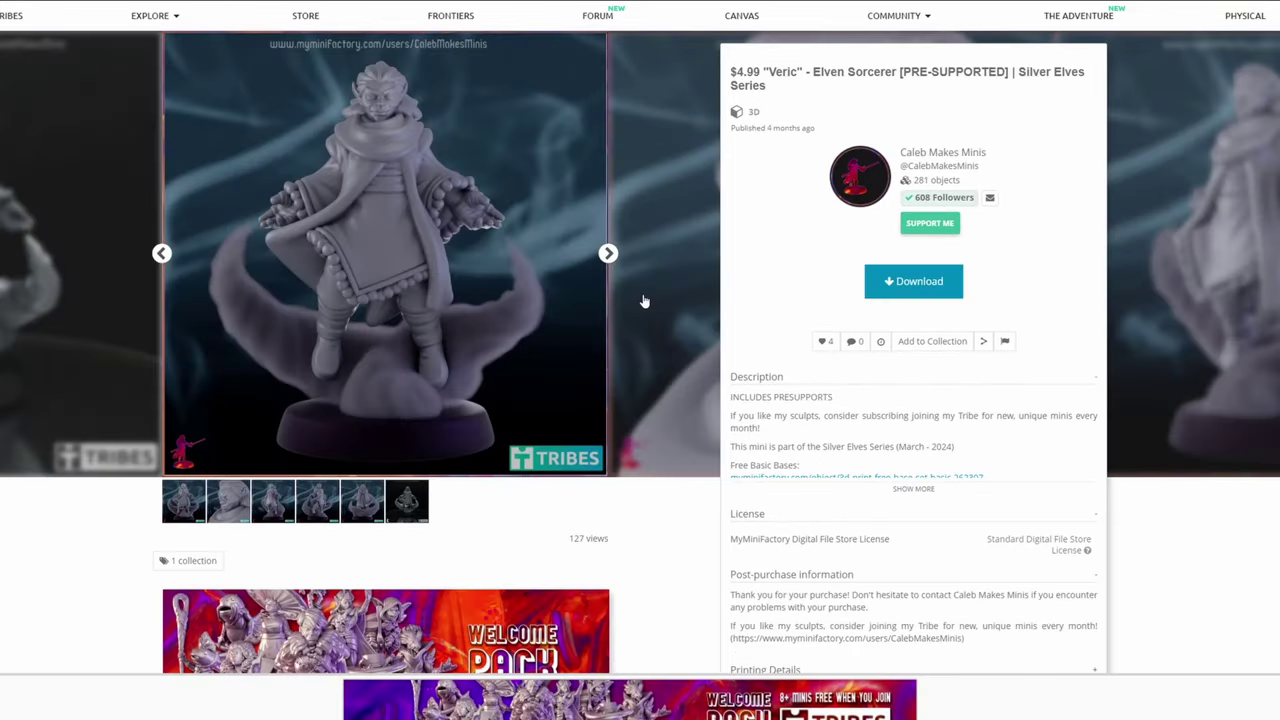
Page through the elven sorcerer's face close-up, side, front and further images.
{"action": "left_click", "coordinate": [608, 256]}
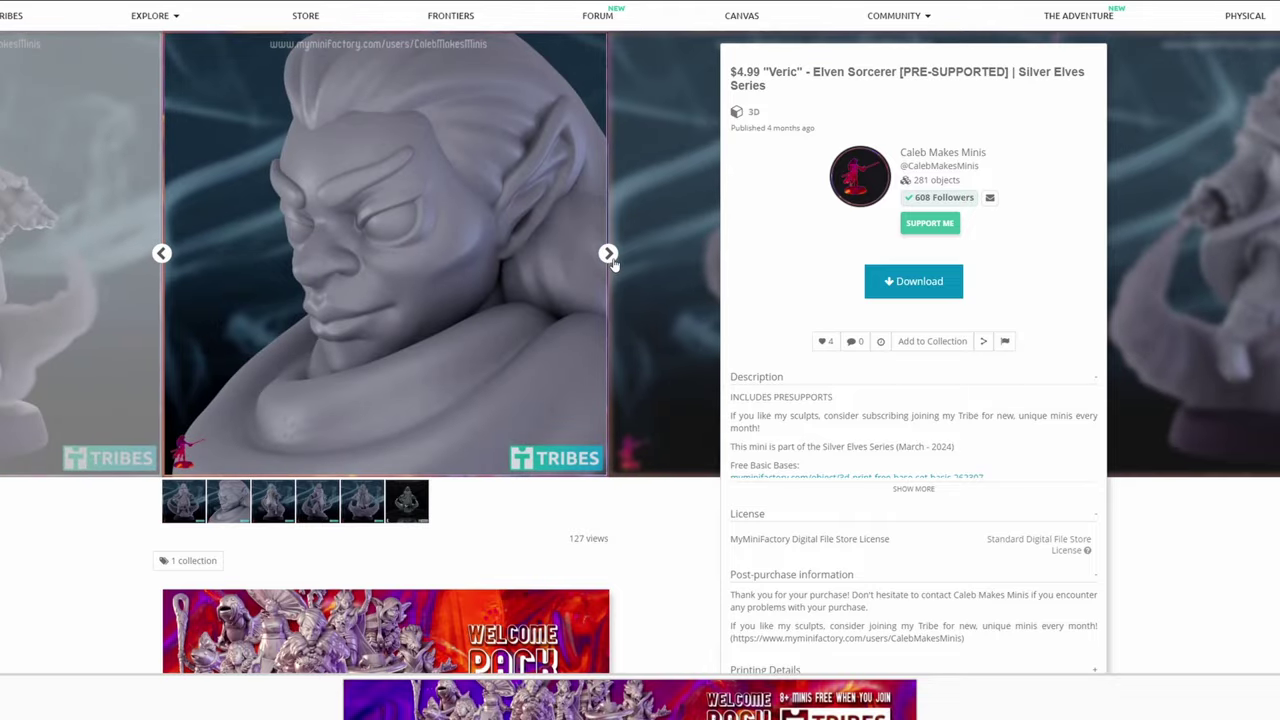
{"action": "left_click", "coordinate": [609, 256]}
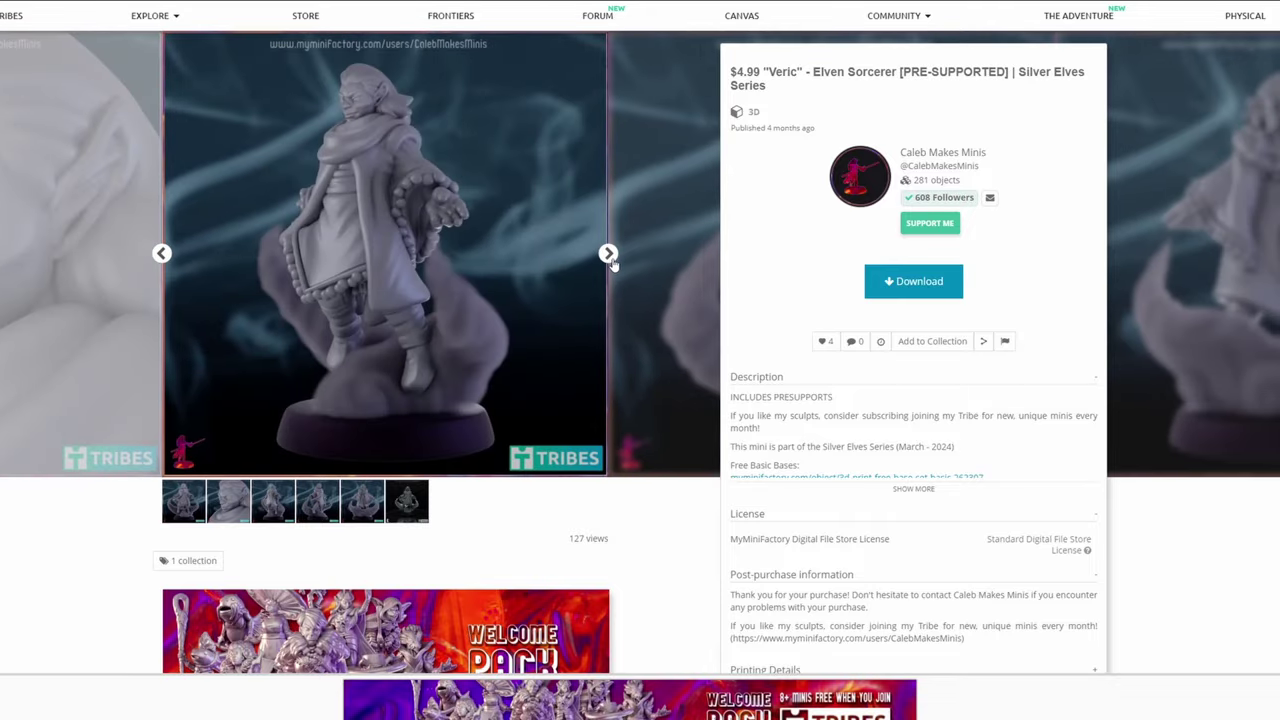
{"action": "left_click", "coordinate": [607, 255]}
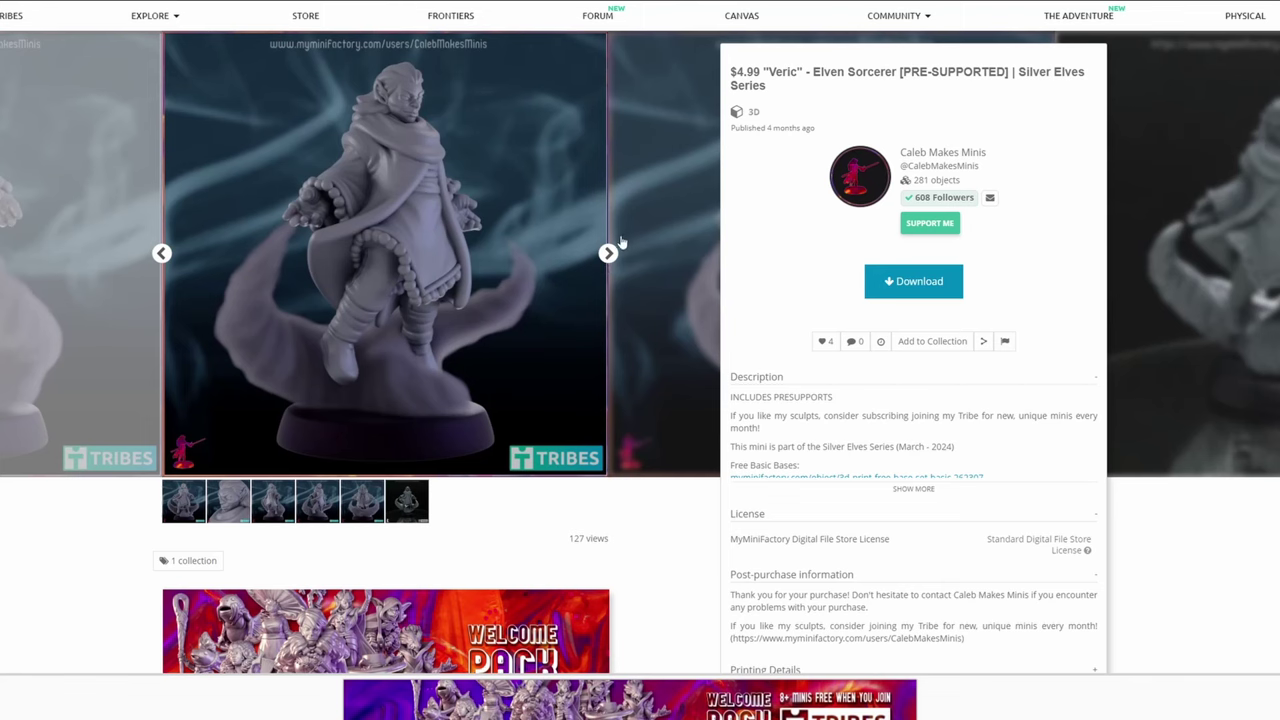
{"action": "left_click", "coordinate": [610, 256]}
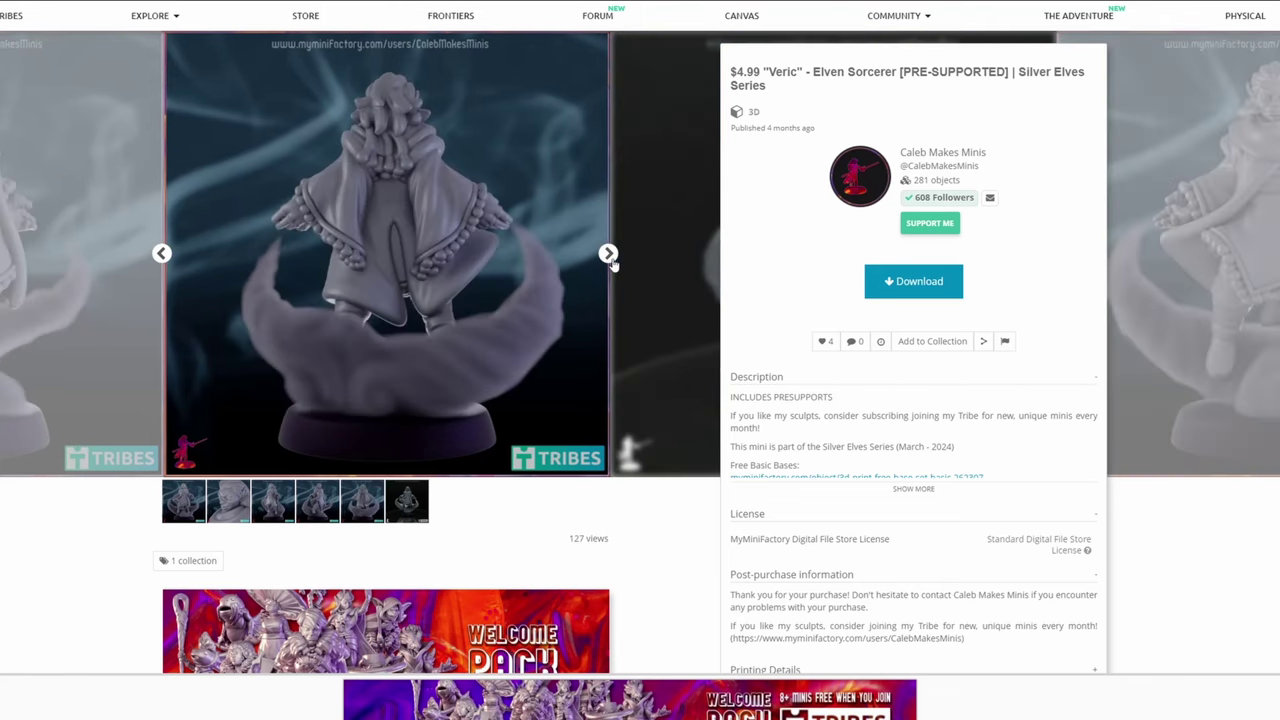
{"action": "left_click", "coordinate": [610, 256]}
{"action": "left_click", "coordinate": [610, 256]}
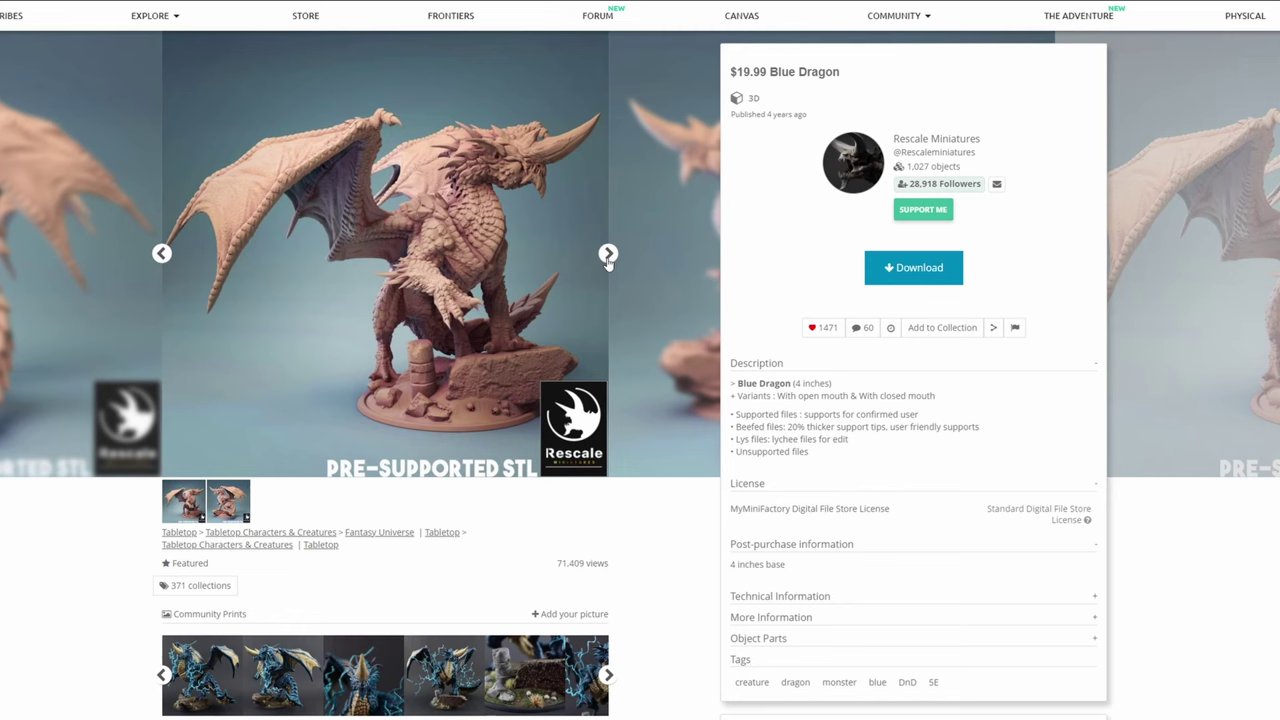
View the Blue Dragon from right-facing, left-facing and front-facing angles.
{"action": "left_click", "coordinate": [608, 256]}
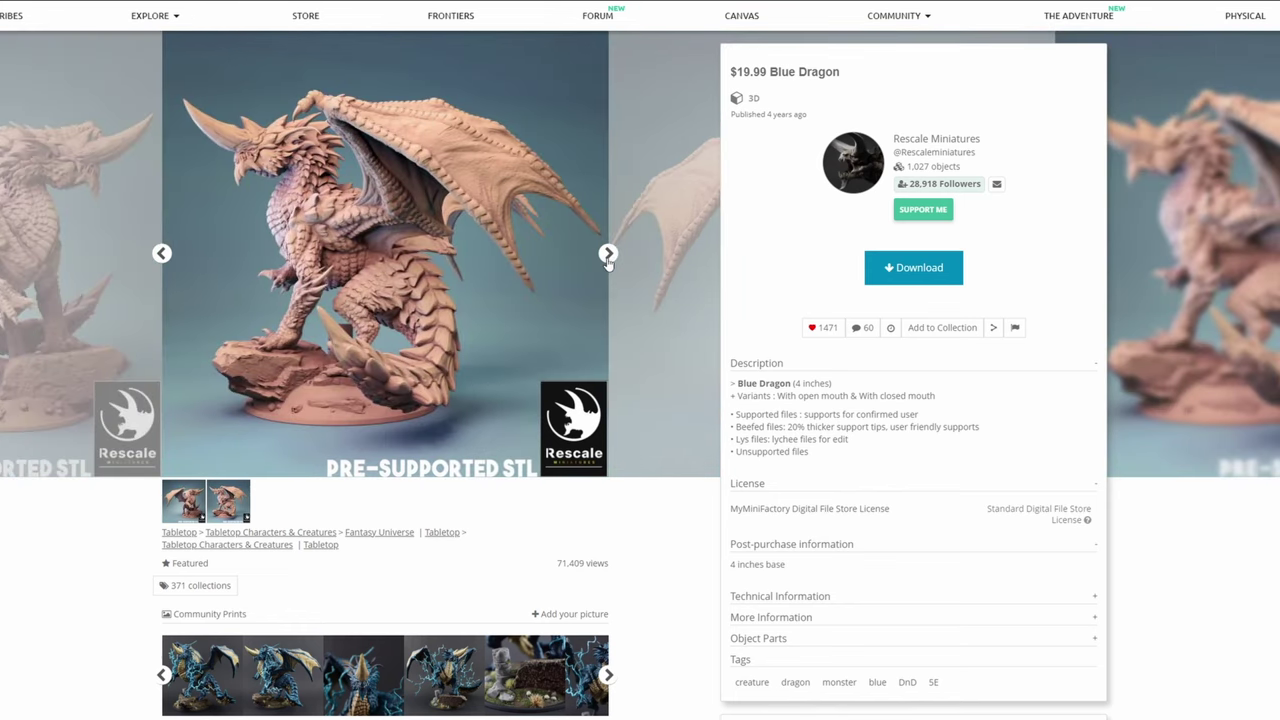
{"action": "left_click", "coordinate": [608, 254]}
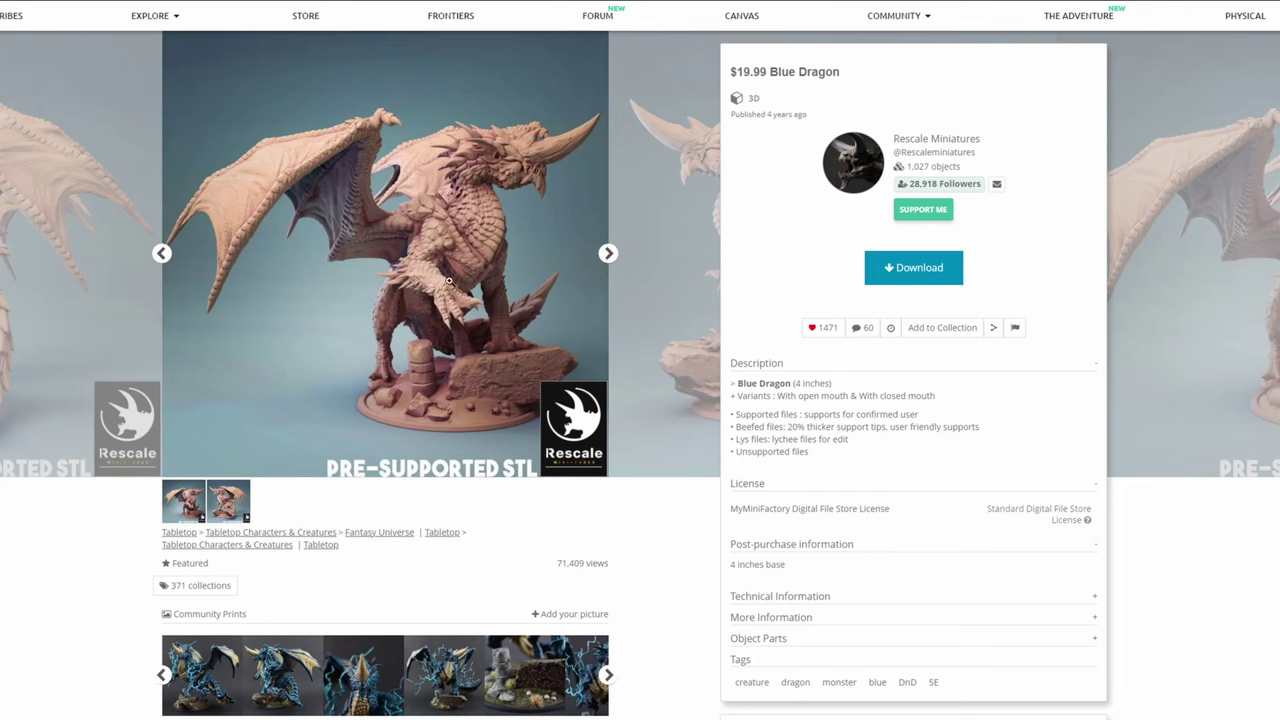
{"action": "left_click", "coordinate": [607, 256]}
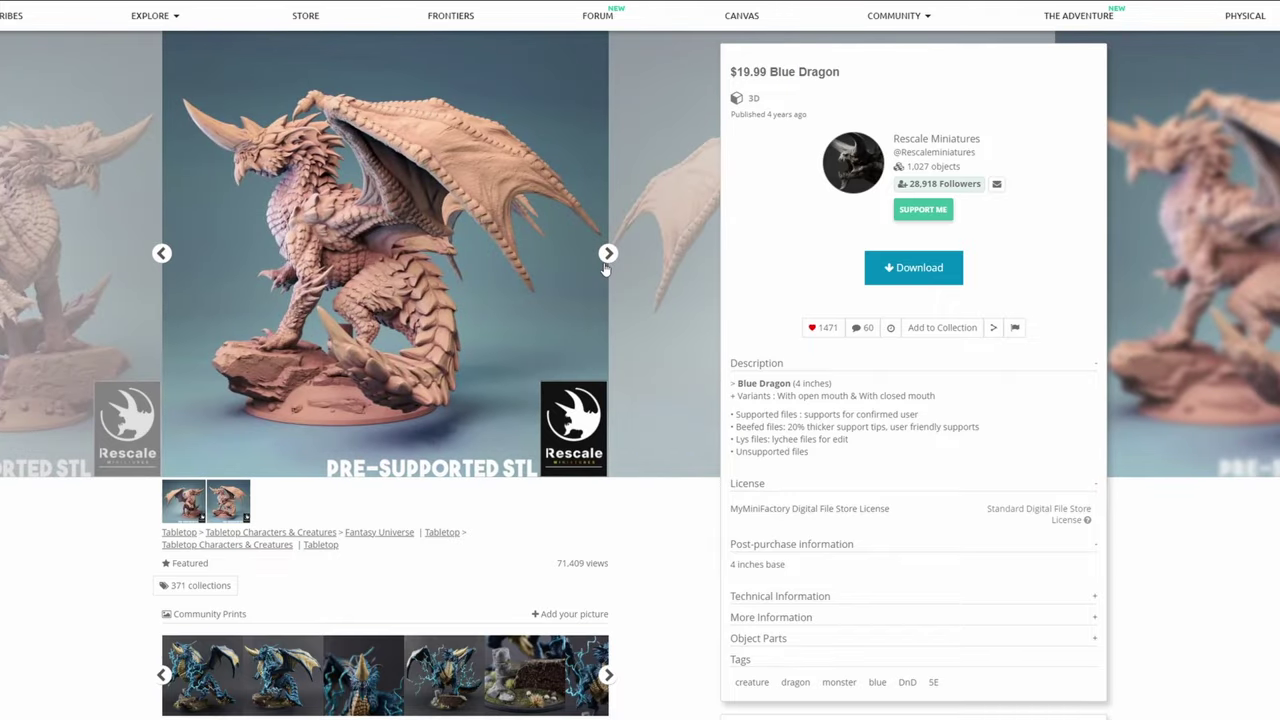
{"action": "left_click", "coordinate": [607, 258]}
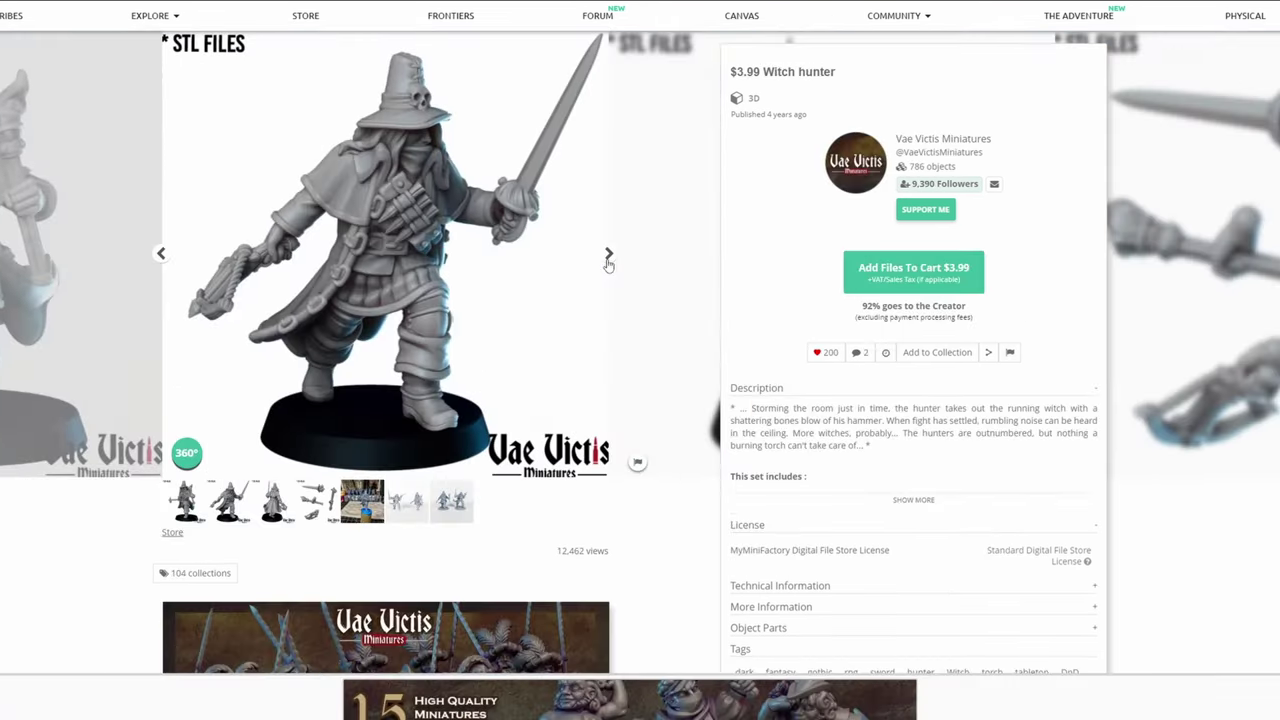
Page through the Witch hunter images to the weapons shot and back to the hammer image.
{"action": "left_click", "coordinate": [607, 256]}
{"action": "left_click", "coordinate": [607, 256]}
{"action": "left_click", "coordinate": [607, 256]}
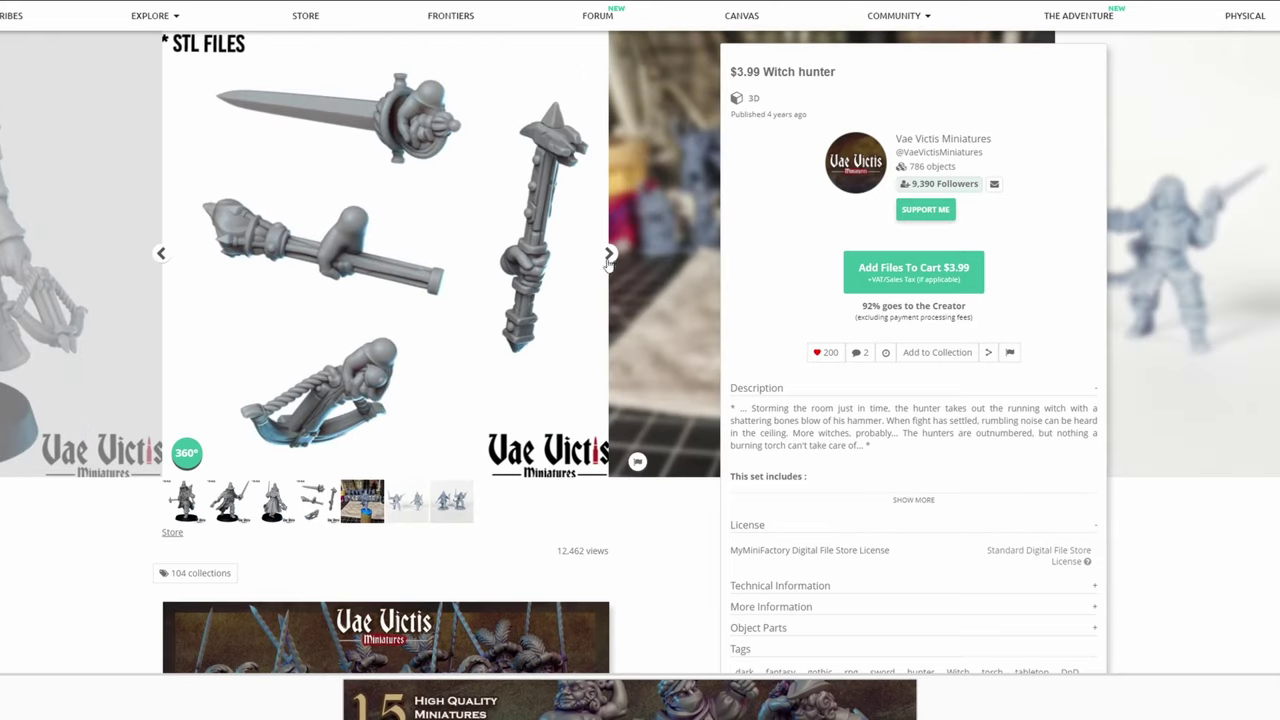
{"action": "left_click", "coordinate": [161, 254]}
{"action": "left_click", "coordinate": [161, 254]}
{"action": "left_click", "coordinate": [161, 254]}
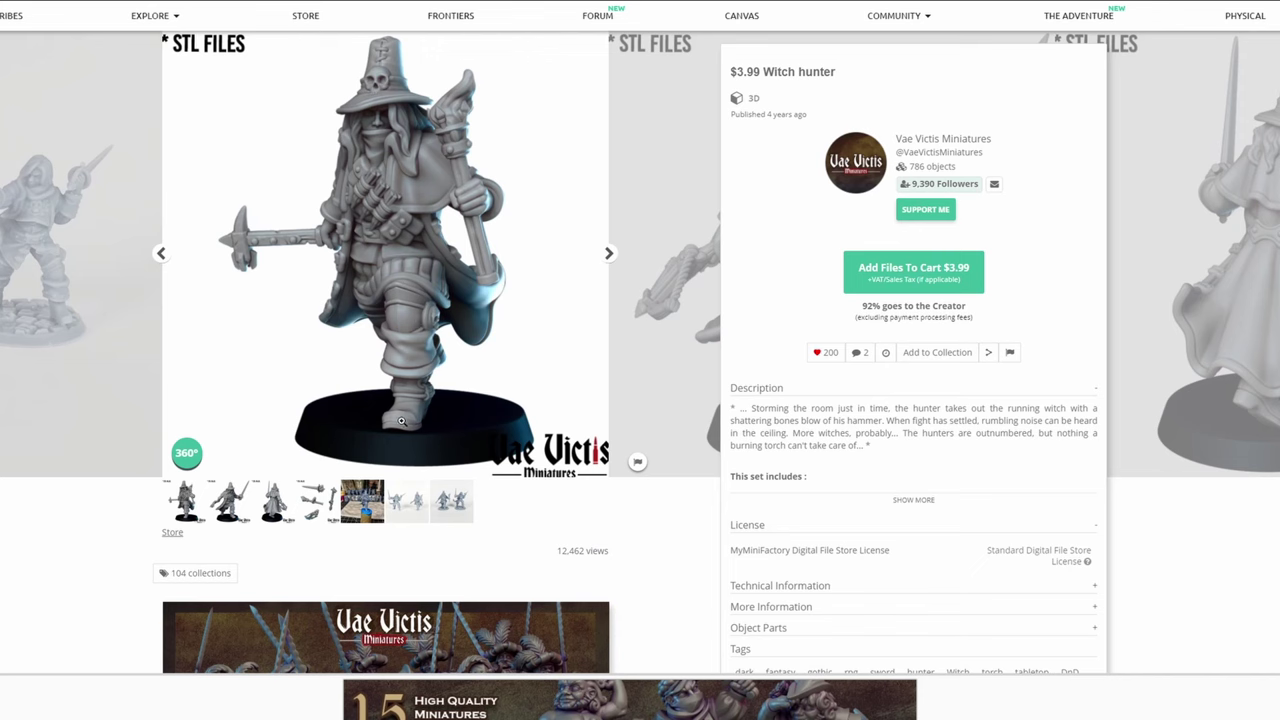
Scroll down and back up the Witch hunter page.
{"action": "scroll", "coordinate": [484, 378], "scroll_direction": "down", "scroll_amount": 1}
{"action": "scroll", "coordinate": [482, 367], "scroll_direction": "up", "scroll_amount": 1}
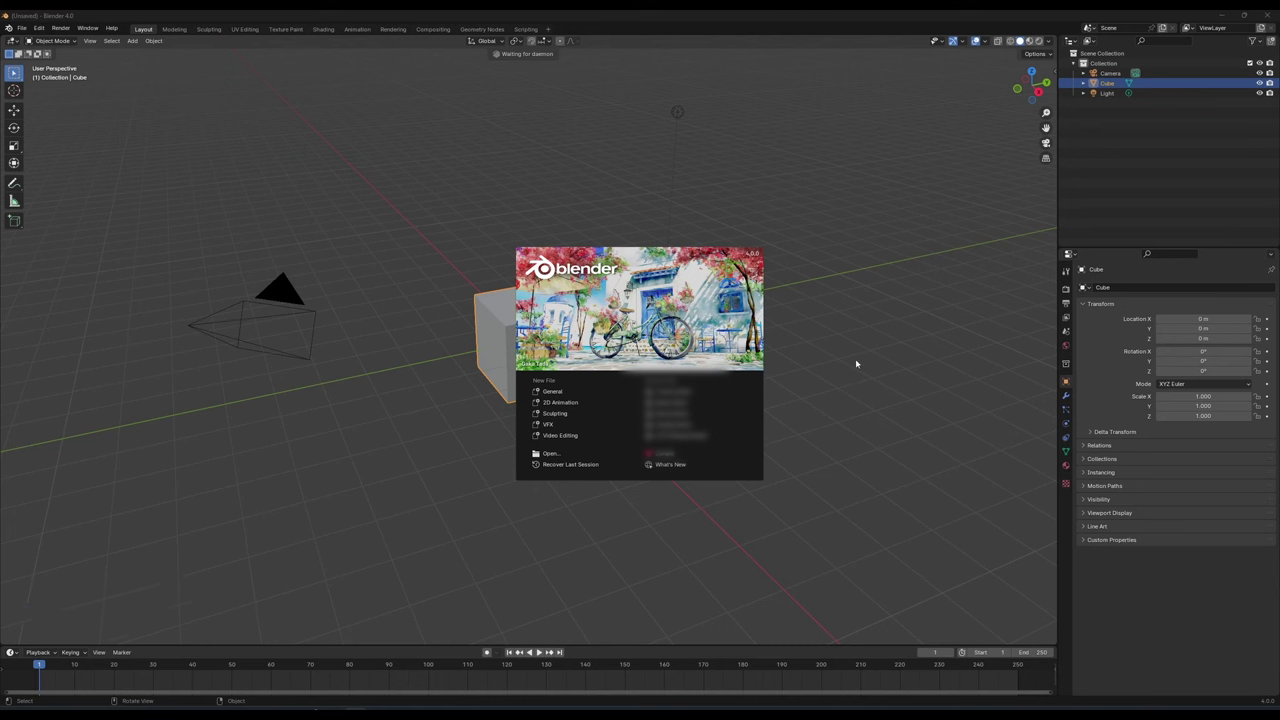
Dismiss Blender's start screen and delete the default cube, camera and light.
{"action": "left_click", "coordinate": [779, 266]}
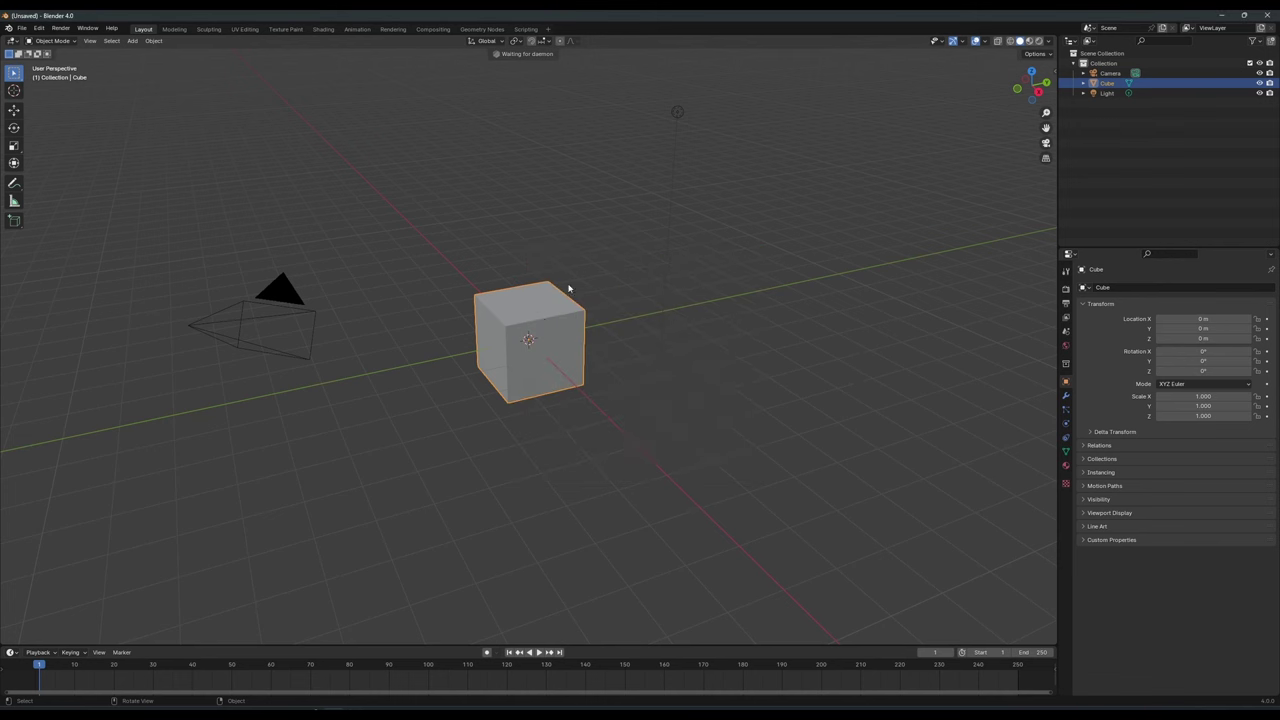
{"action": "key", "text": "a"}
{"action": "key", "text": "Delete"}
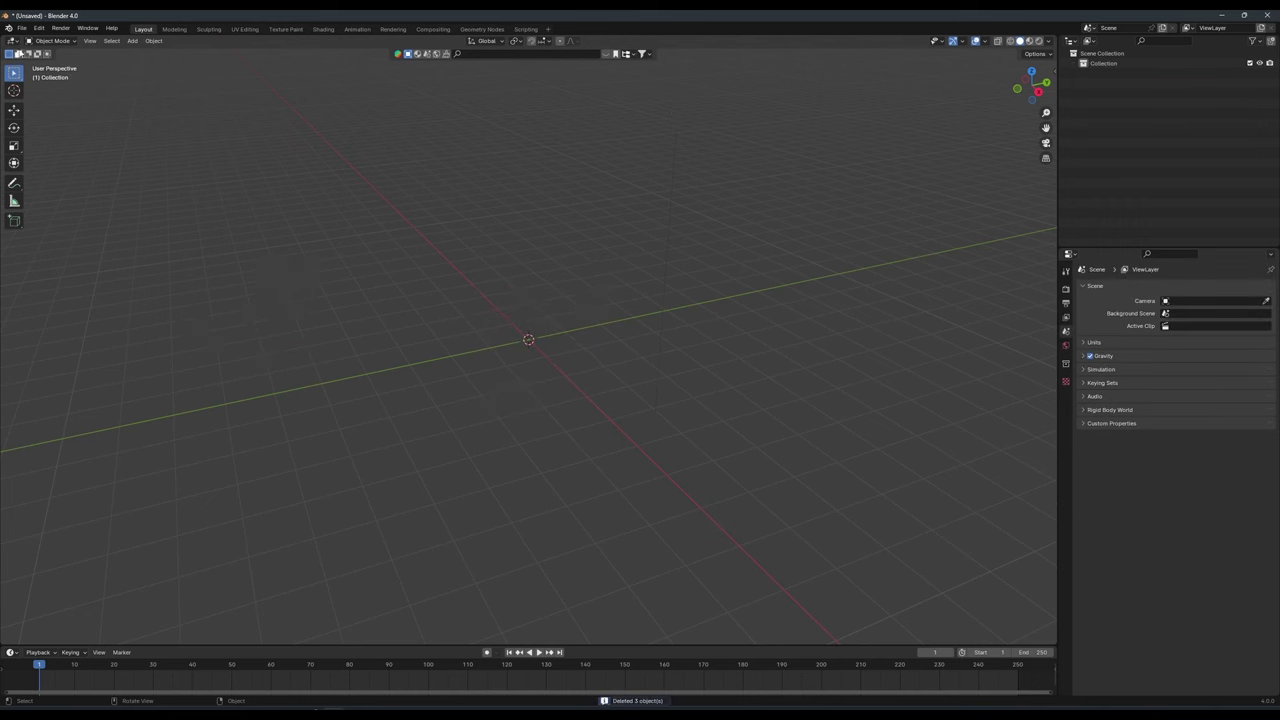
Search the add-ons for 'STL' and enable Import-Export: STL format in Preferences.
{"action": "left_click", "coordinate": [38, 28]}
{"action": "left_click", "coordinate": [45, 157]}
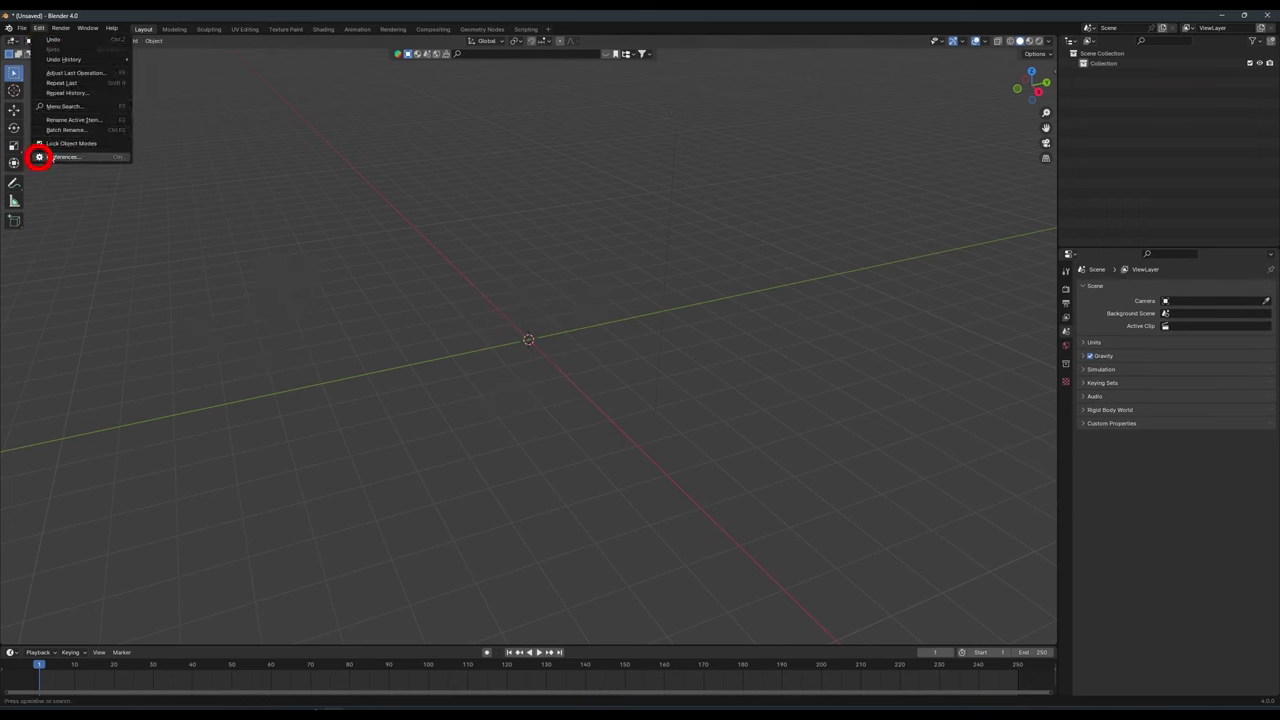
{"action": "left_click", "coordinate": [20, 116]}
{"action": "left_click", "coordinate": [268, 47]}
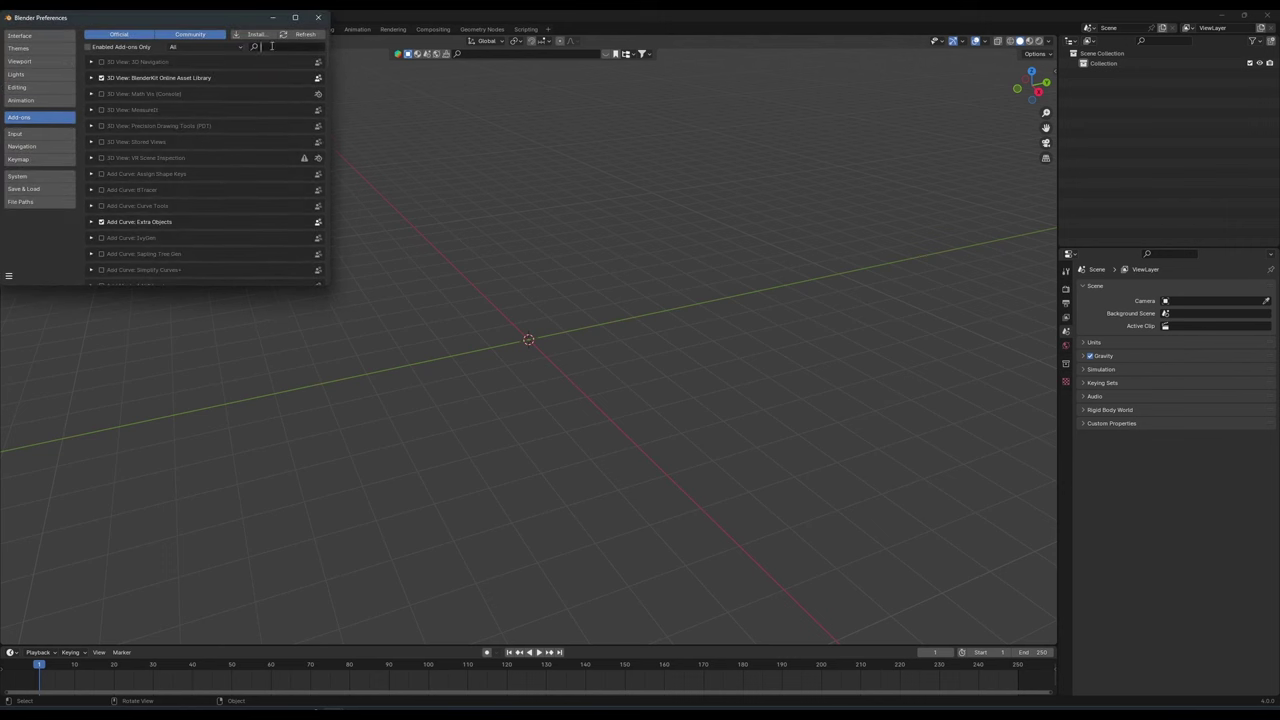
{"action": "type", "text": "sTL"}
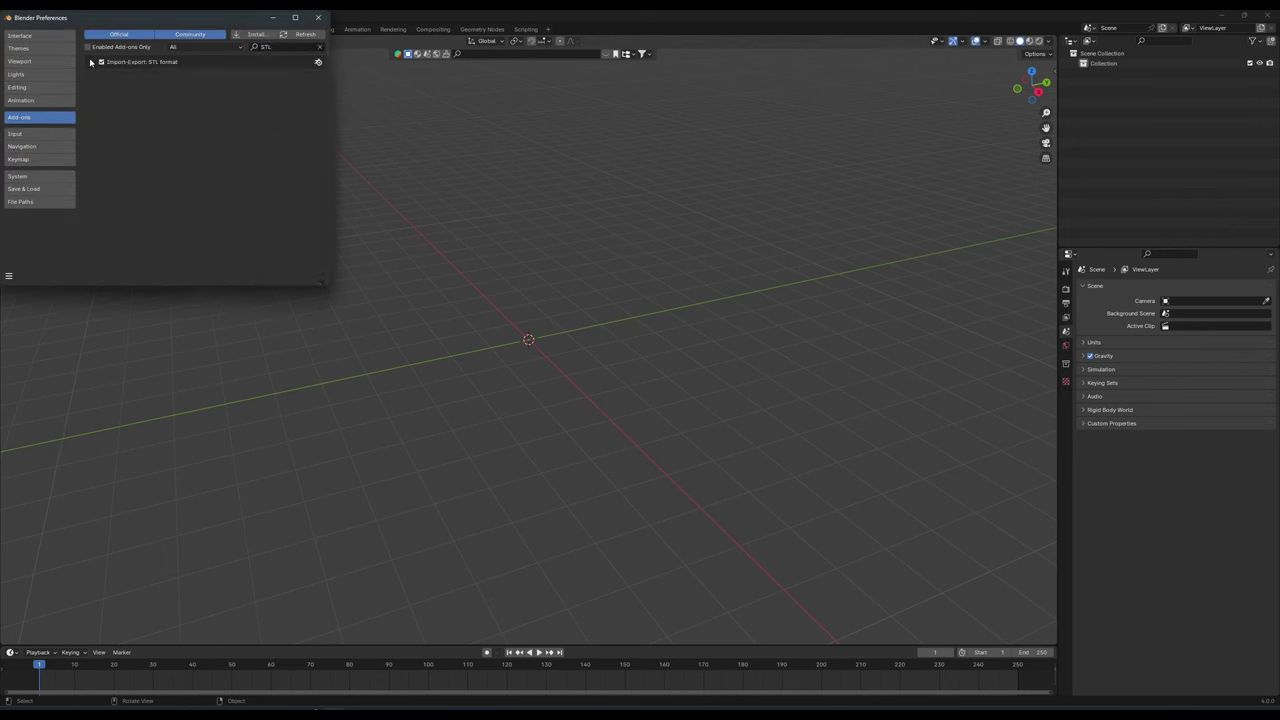
{"action": "left_click", "coordinate": [91, 62]}
{"action": "left_click", "coordinate": [101, 62]}
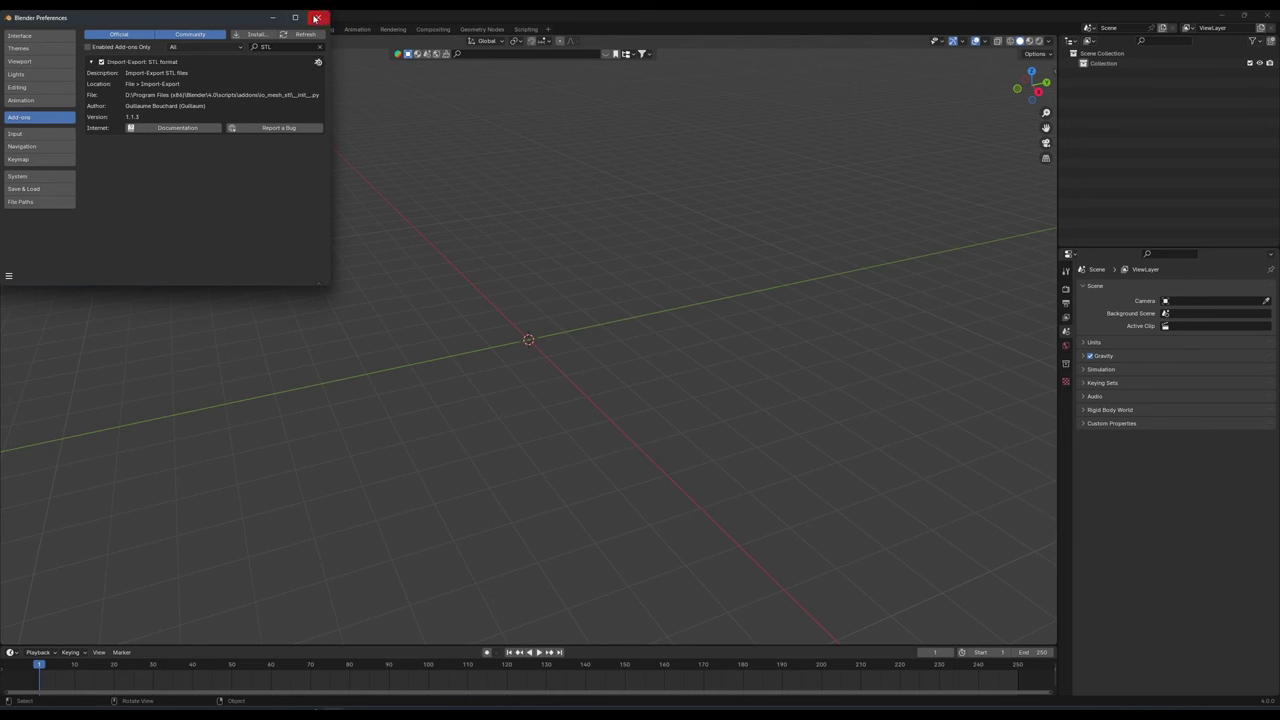
Import the miniature's STL file as the Complete object, then deselect it.
{"action": "left_click", "coordinate": [315, 18]}
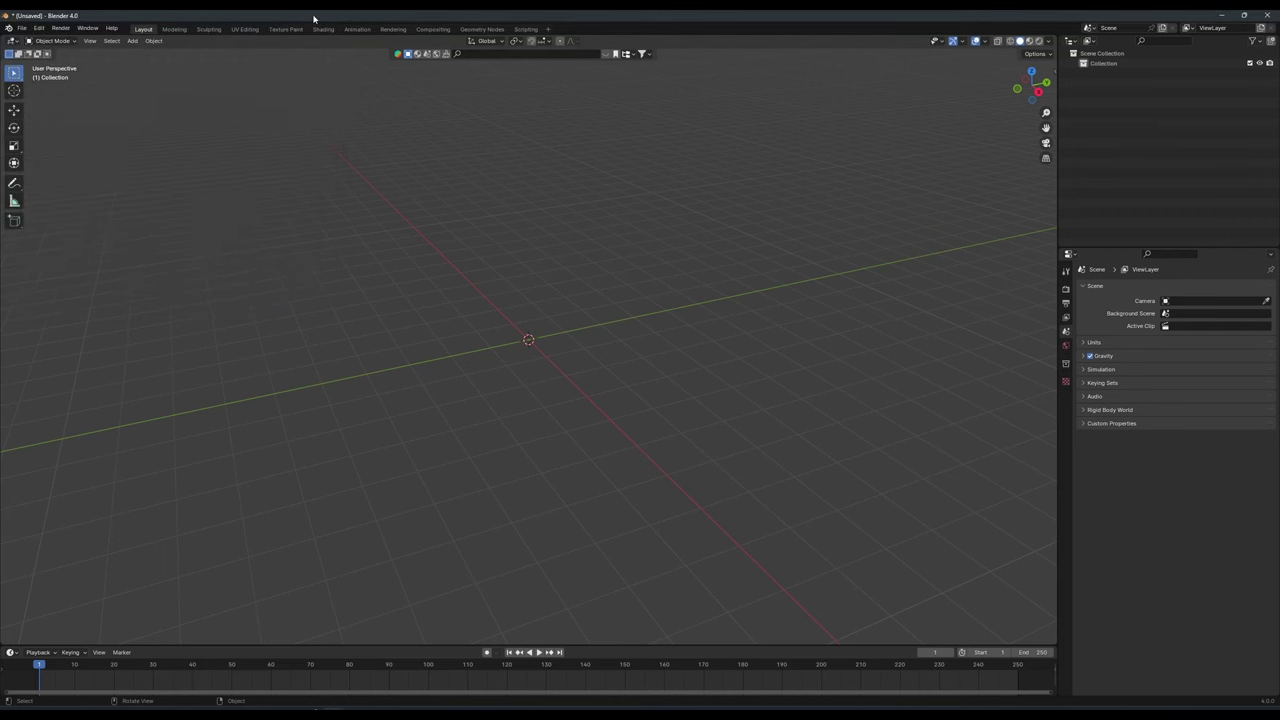
{"action": "left_click", "coordinate": [21, 28]}
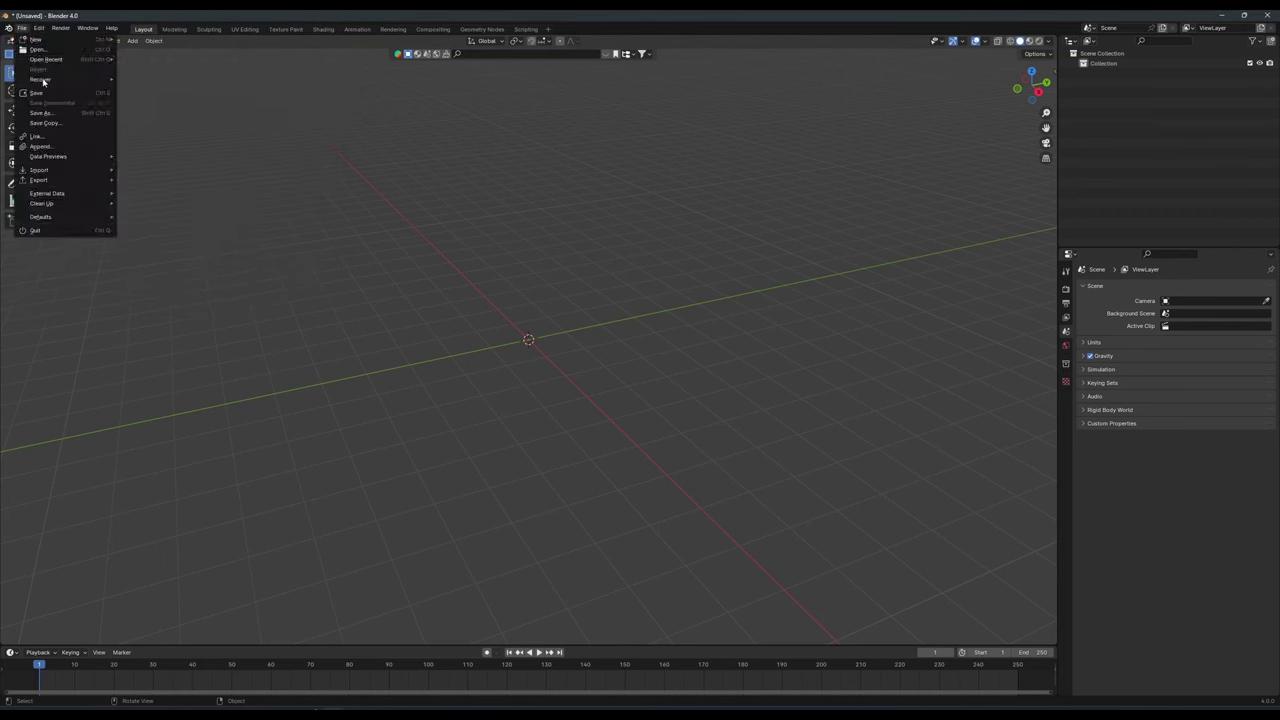
{"action": "mouse_move", "coordinate": [60, 170]}
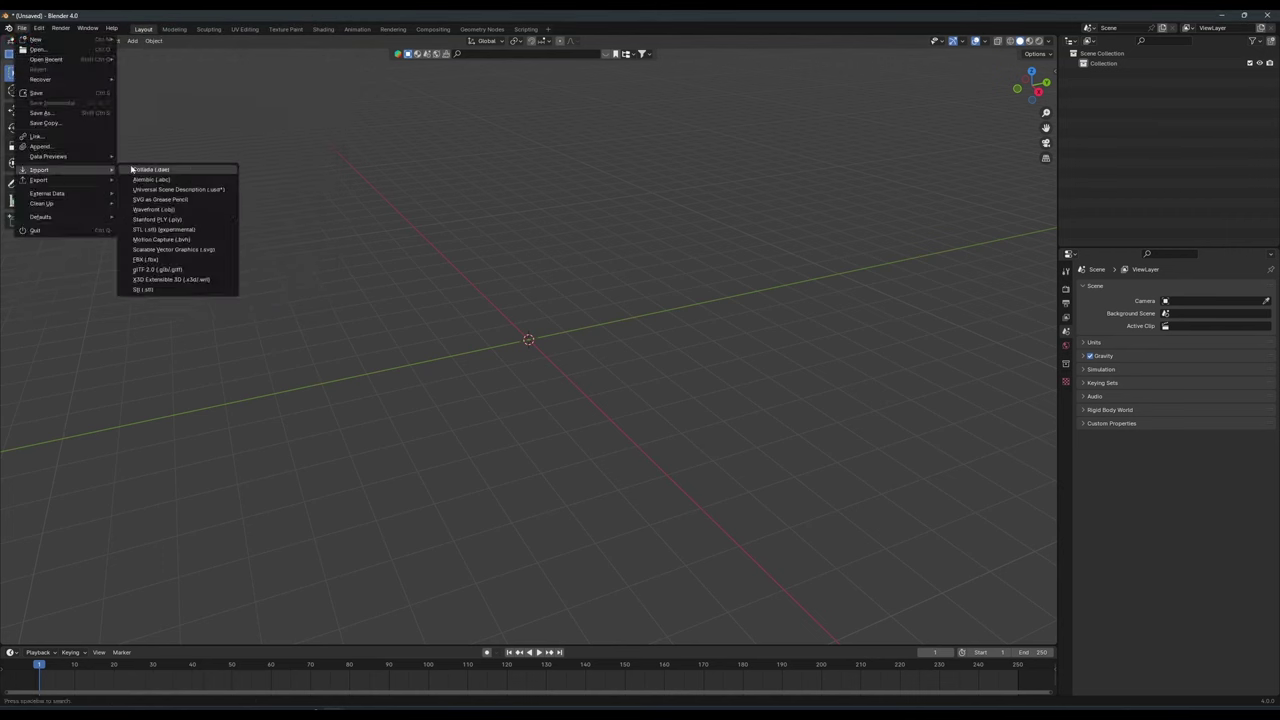
{"action": "left_click", "coordinate": [158, 270]}
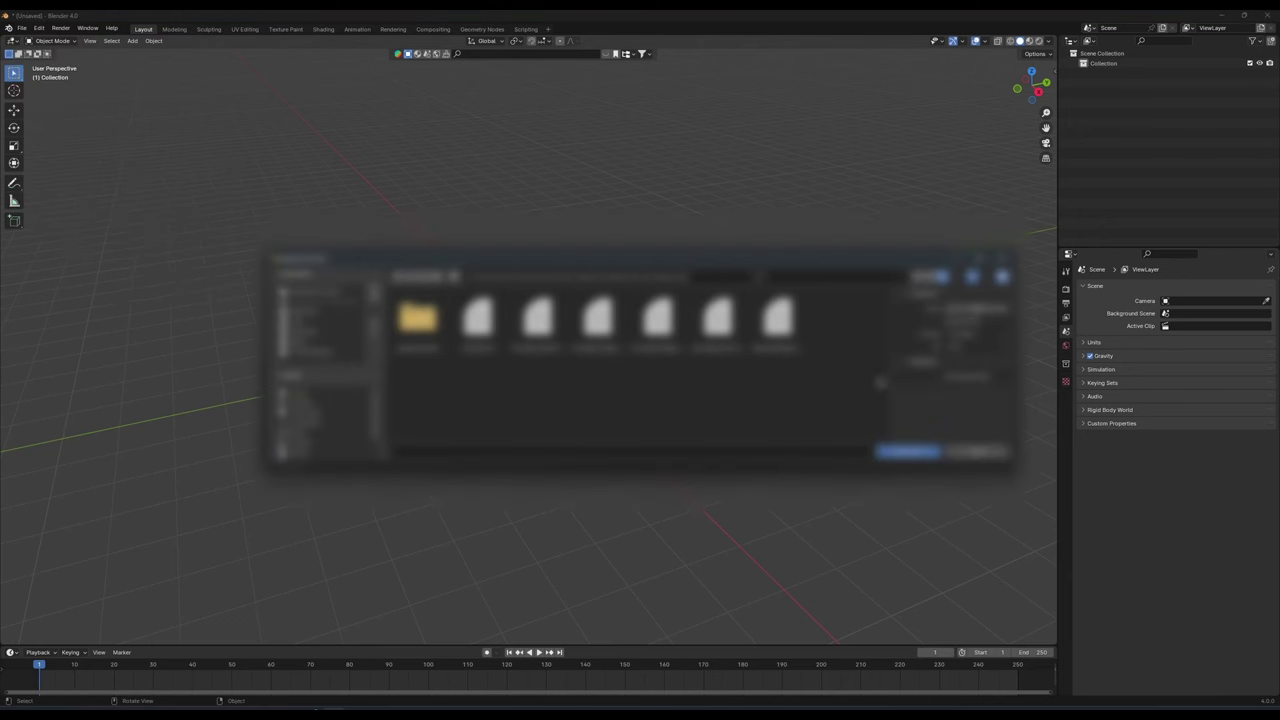
{"action": "left_click", "coordinate": [482, 330]}
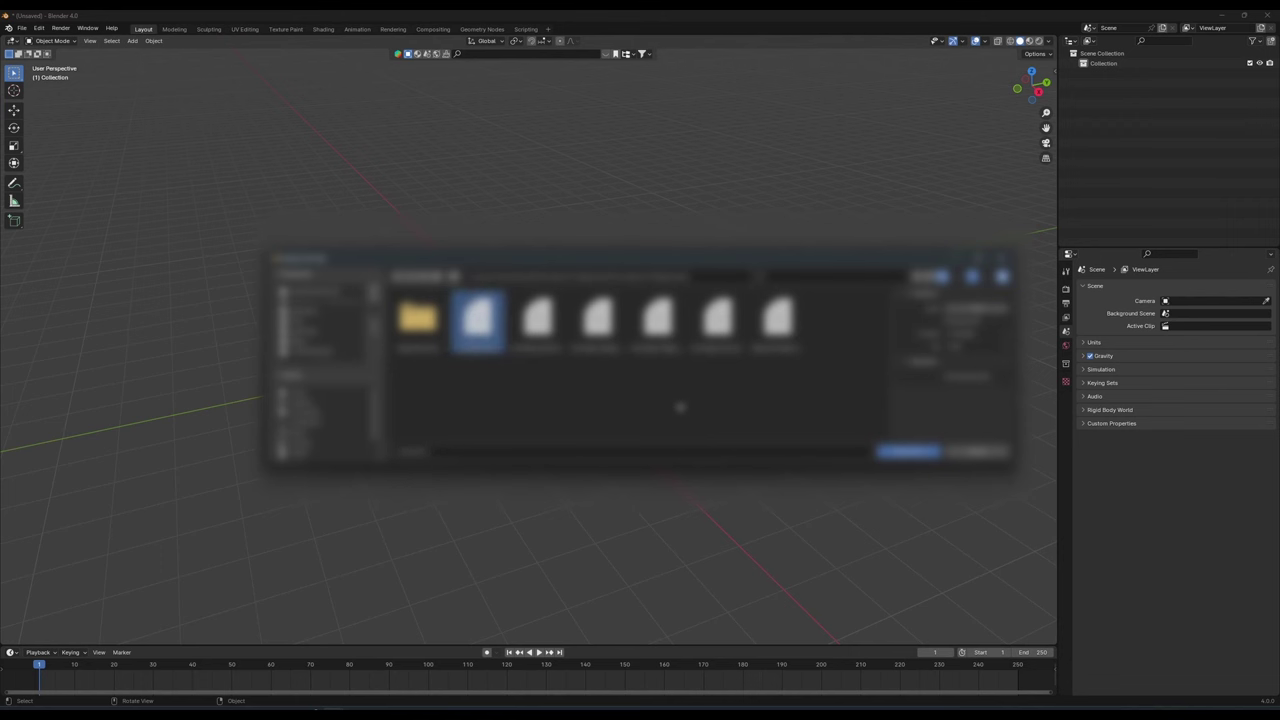
{"action": "left_click", "coordinate": [930, 455]}
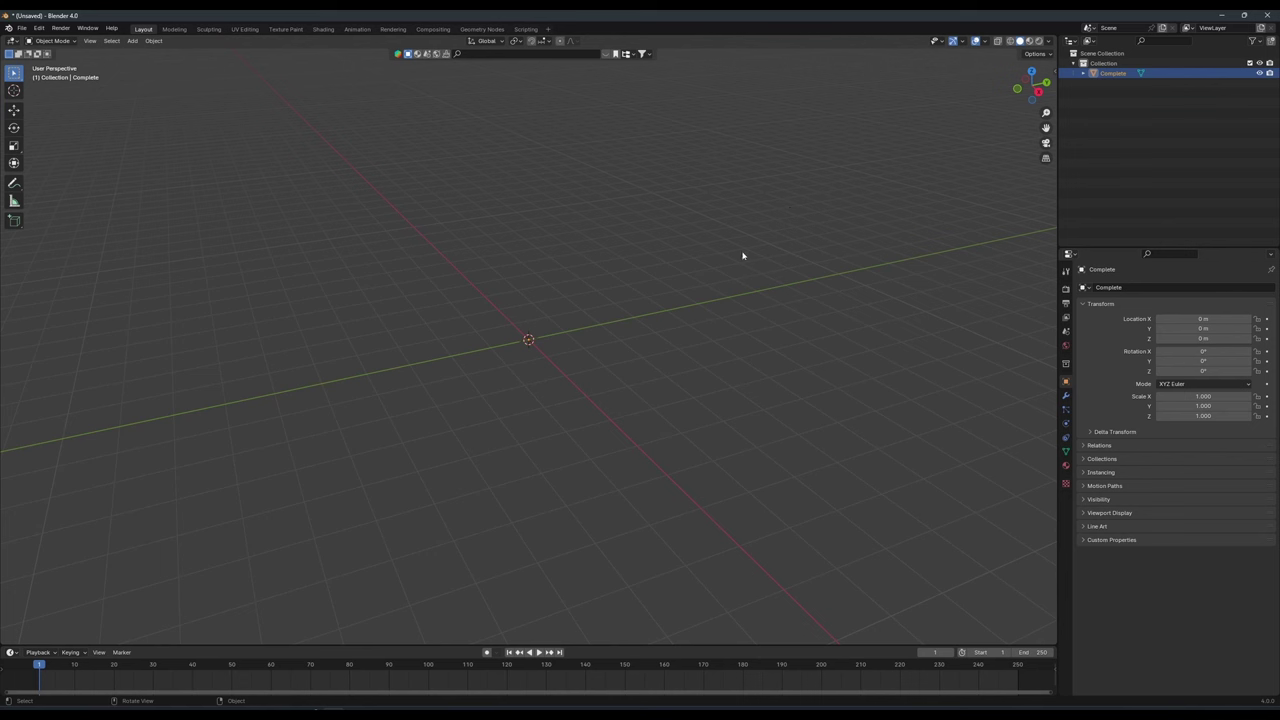
{"action": "left_click", "coordinate": [1017, 193]}
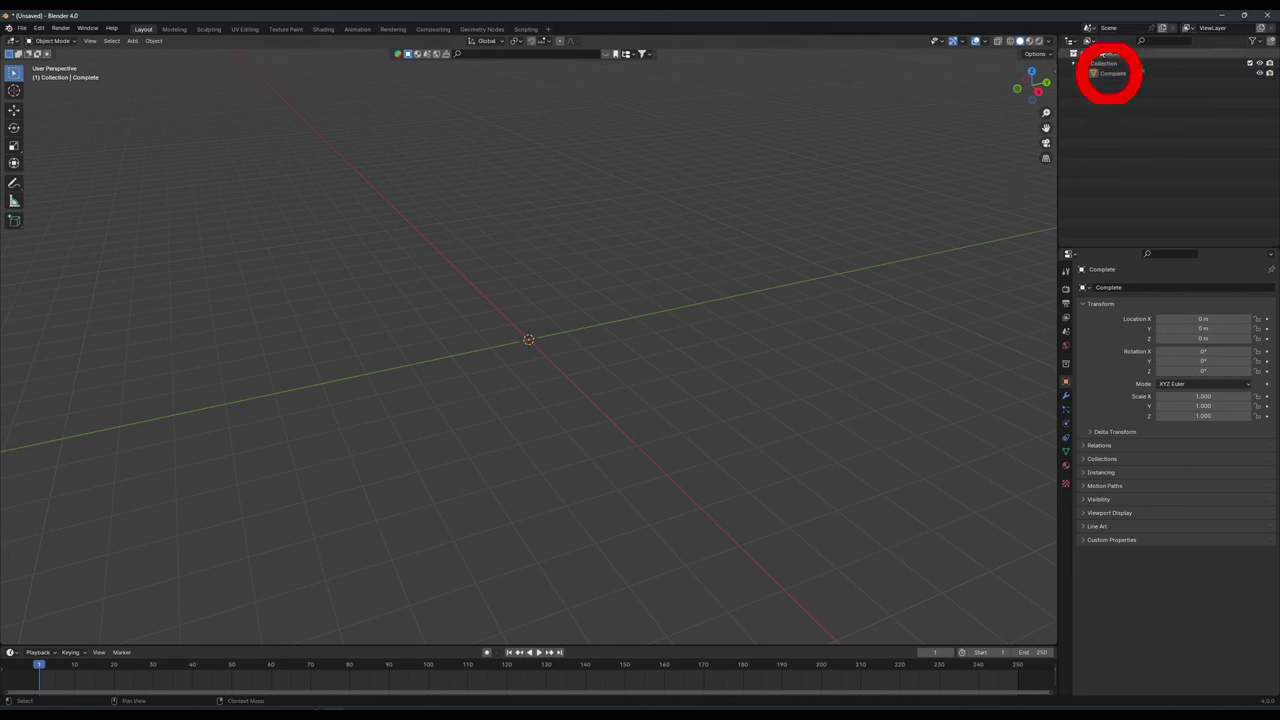
Set the Complete object's origin to its geometry centre.
{"action": "left_click", "coordinate": [1113, 74]}
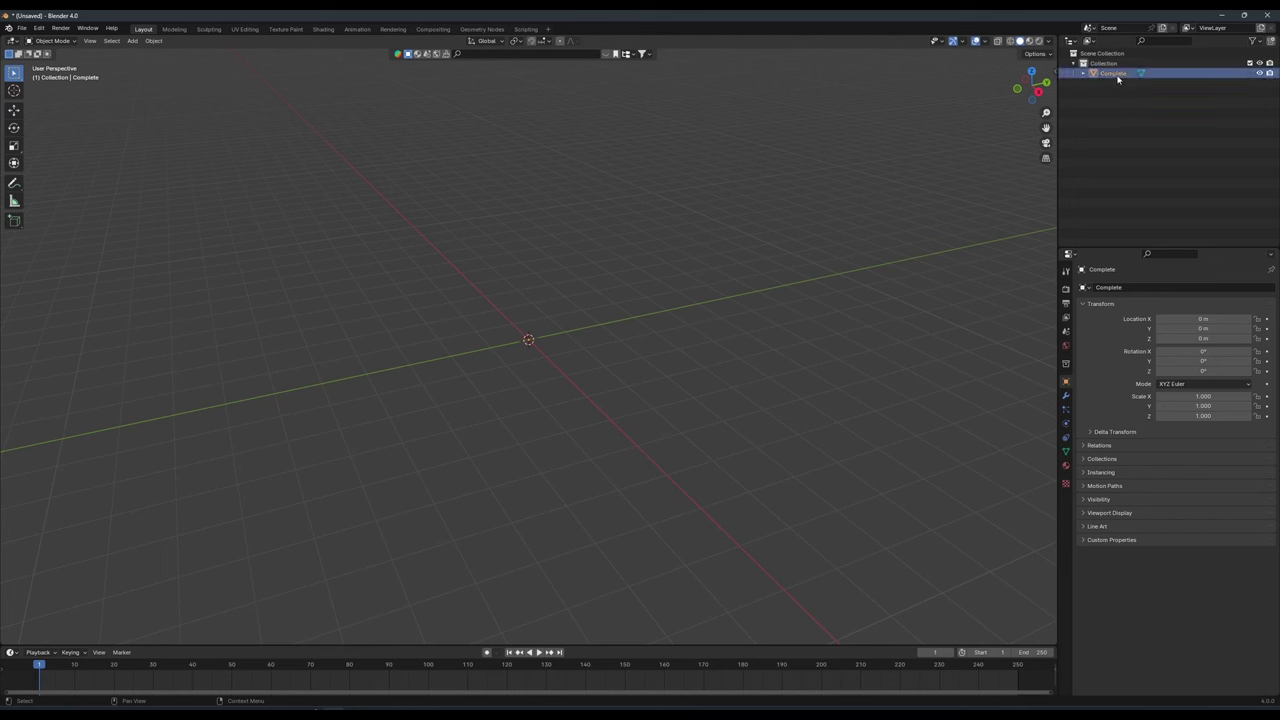
{"action": "right_click", "coordinate": [800, 181]}
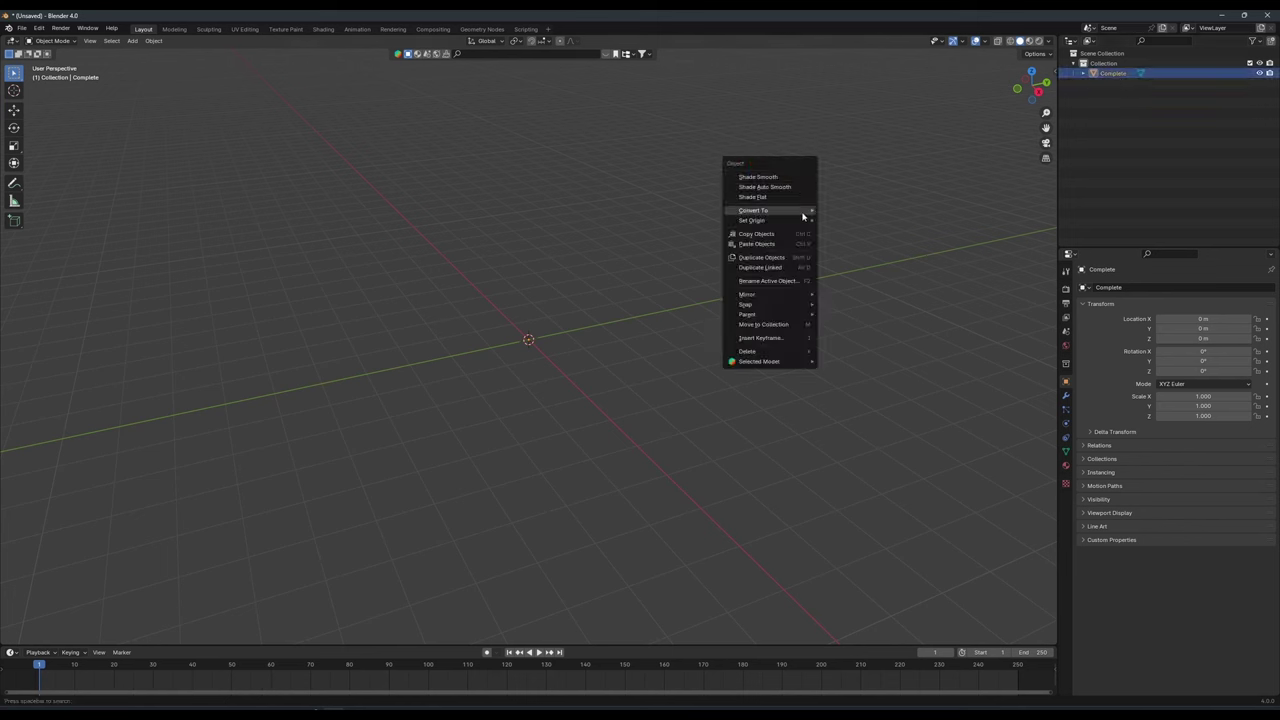
{"action": "left_click", "coordinate": [750, 220]}
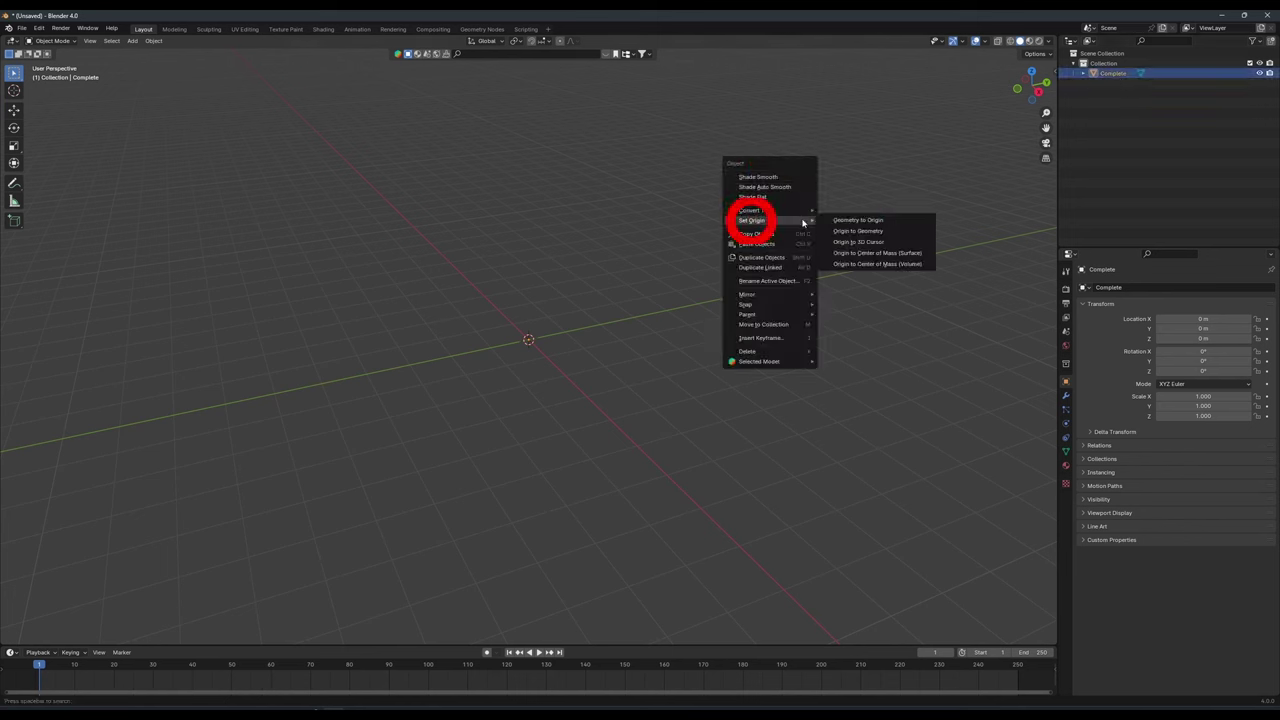
{"action": "left_click", "coordinate": [862, 232]}
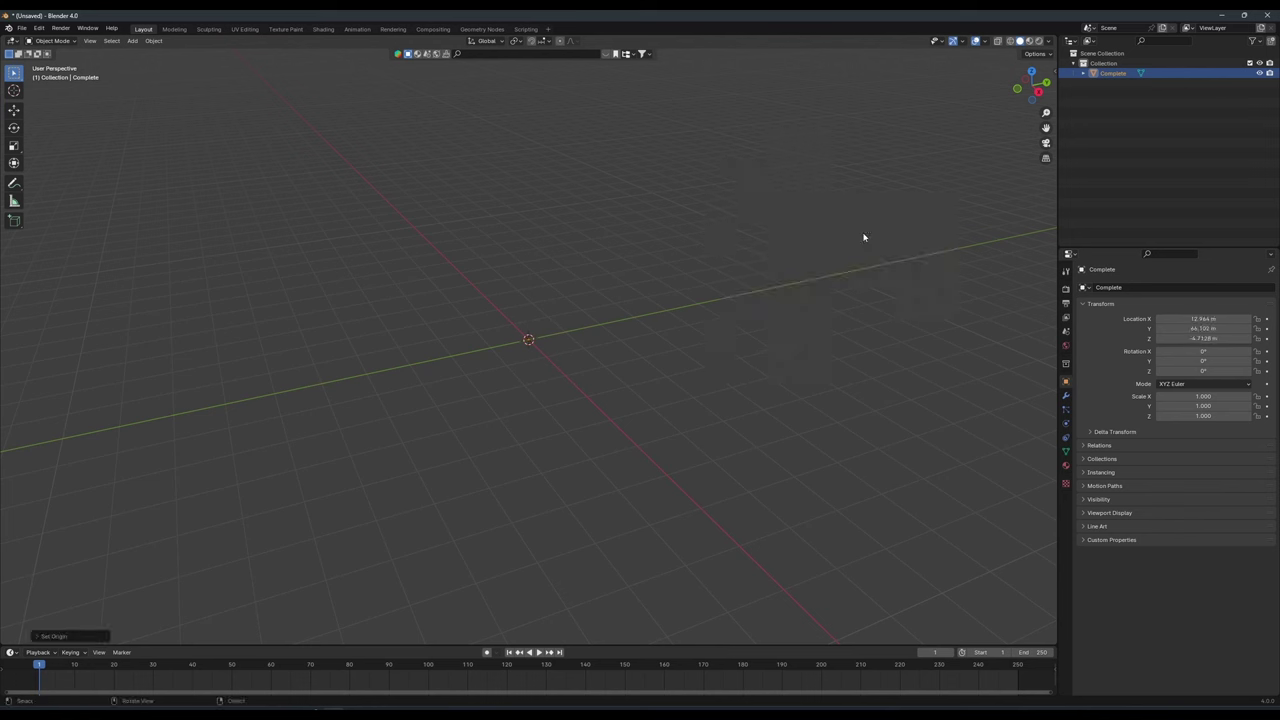
Clear the Complete object's location so it sits at the world origin.
{"action": "left_click", "coordinate": [152, 41]}
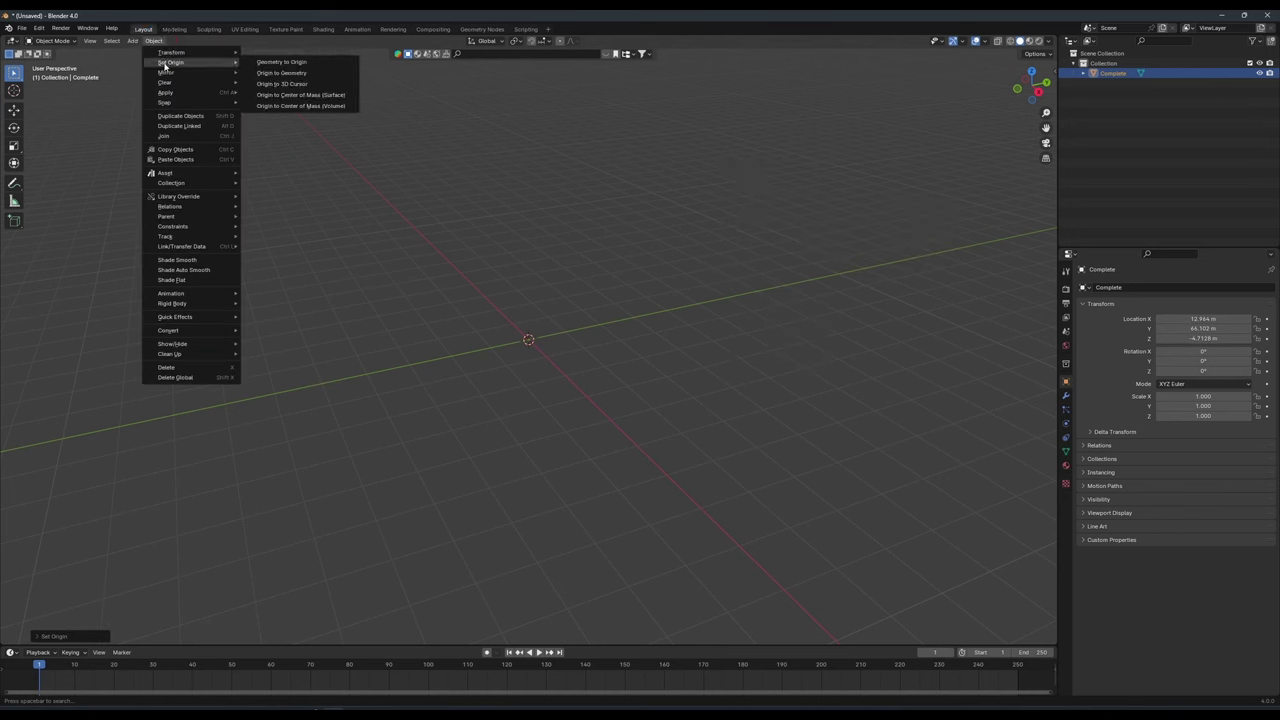
{"action": "mouse_move", "coordinate": [172, 86]}
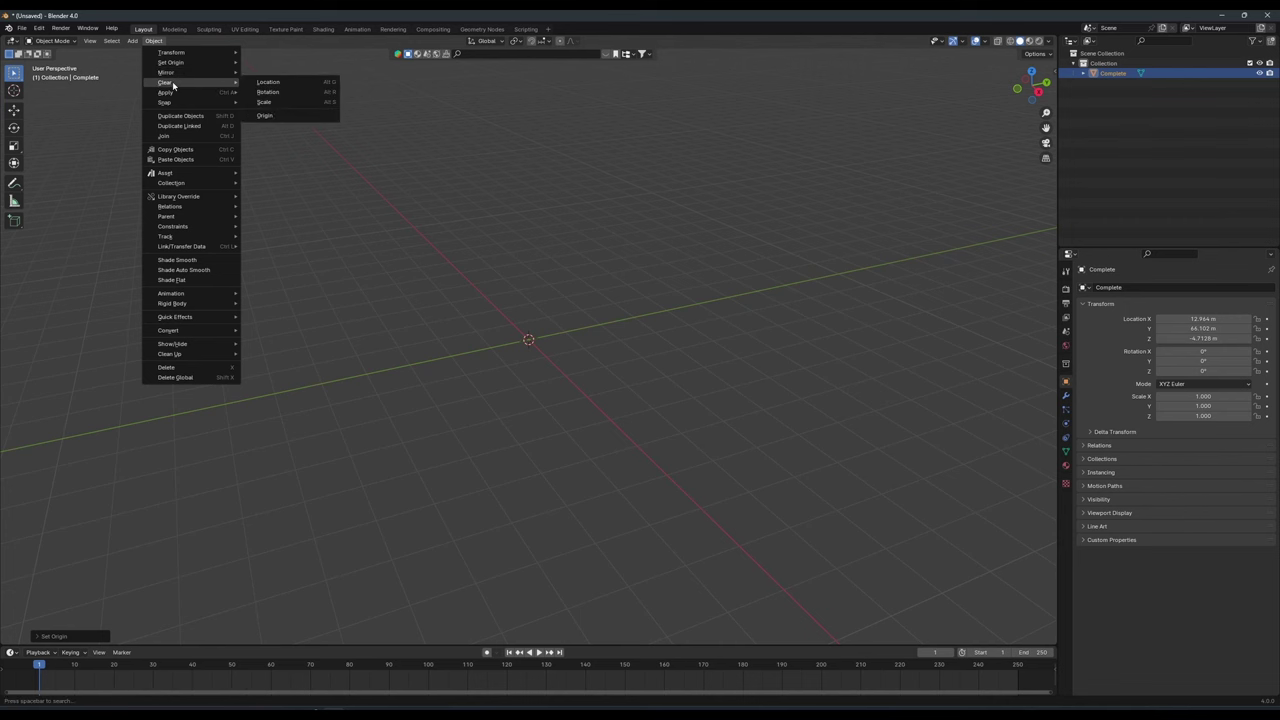
{"action": "left_click", "coordinate": [266, 86]}
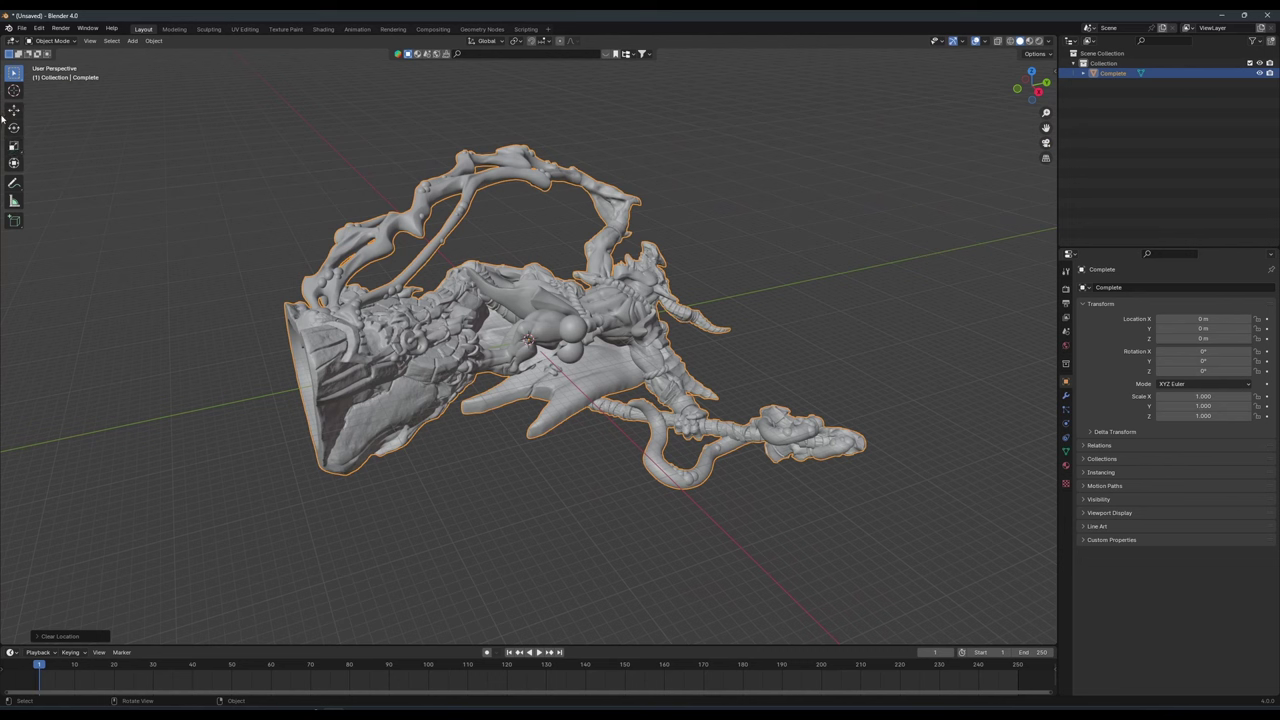
Rotate the miniature 90° about X, raise it to about Z 24.1 m, and deselect it.
{"action": "left_click", "coordinate": [14, 127]}
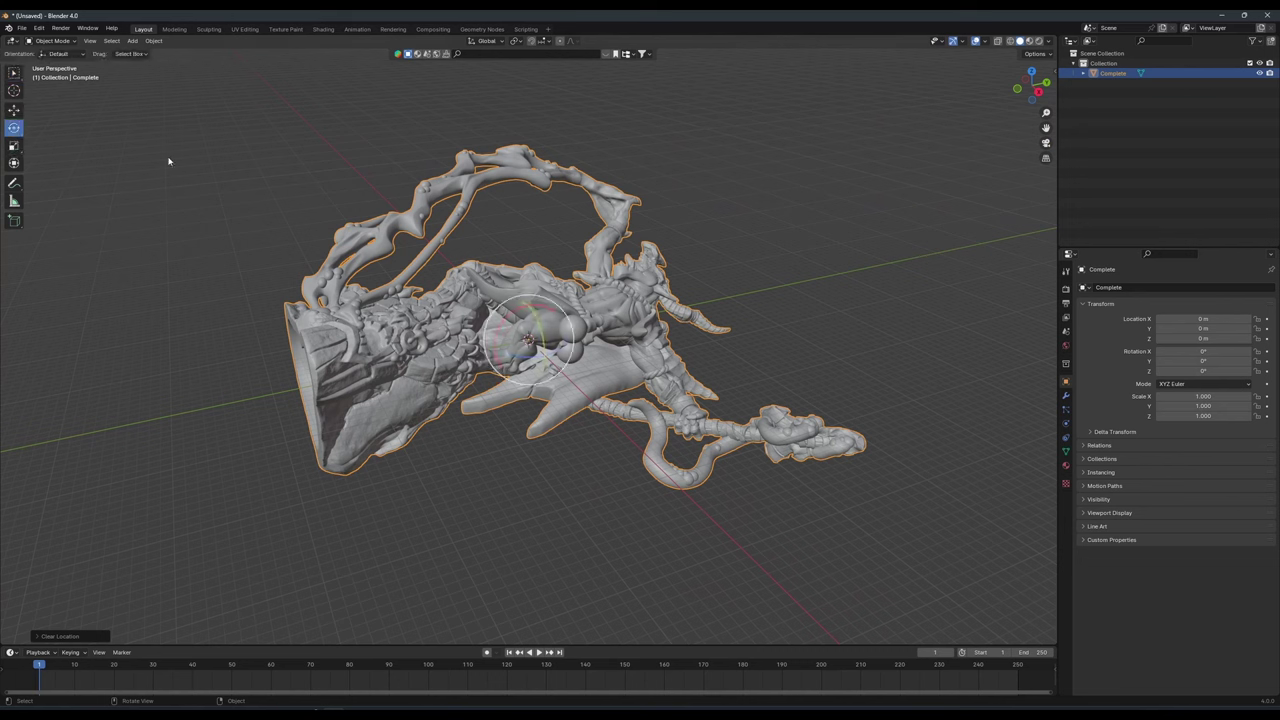
{"action": "left_click_drag", "start_coordinate": [514, 302], "coordinate": [468, 366]}
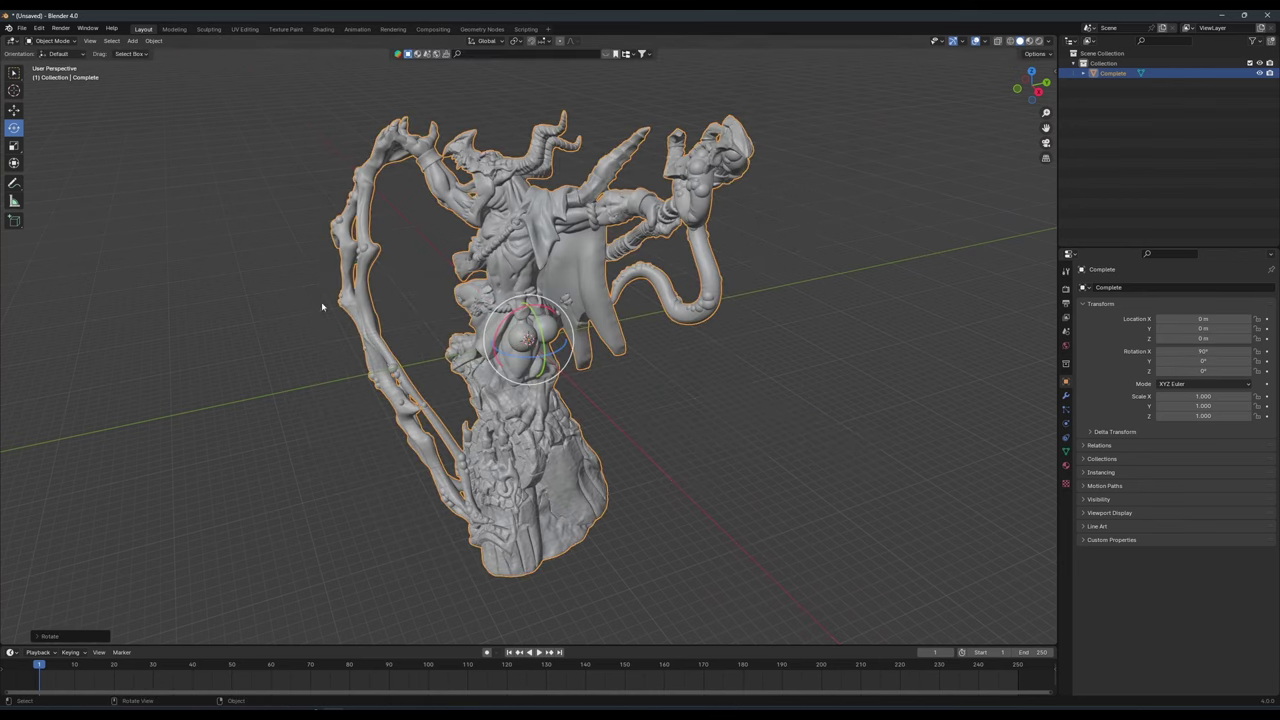
{"action": "left_click", "coordinate": [14, 111]}
{"action": "left_click_drag", "start_coordinate": [527, 316], "coordinate": [516, 86]}
{"action": "left_click", "coordinate": [633, 295]}
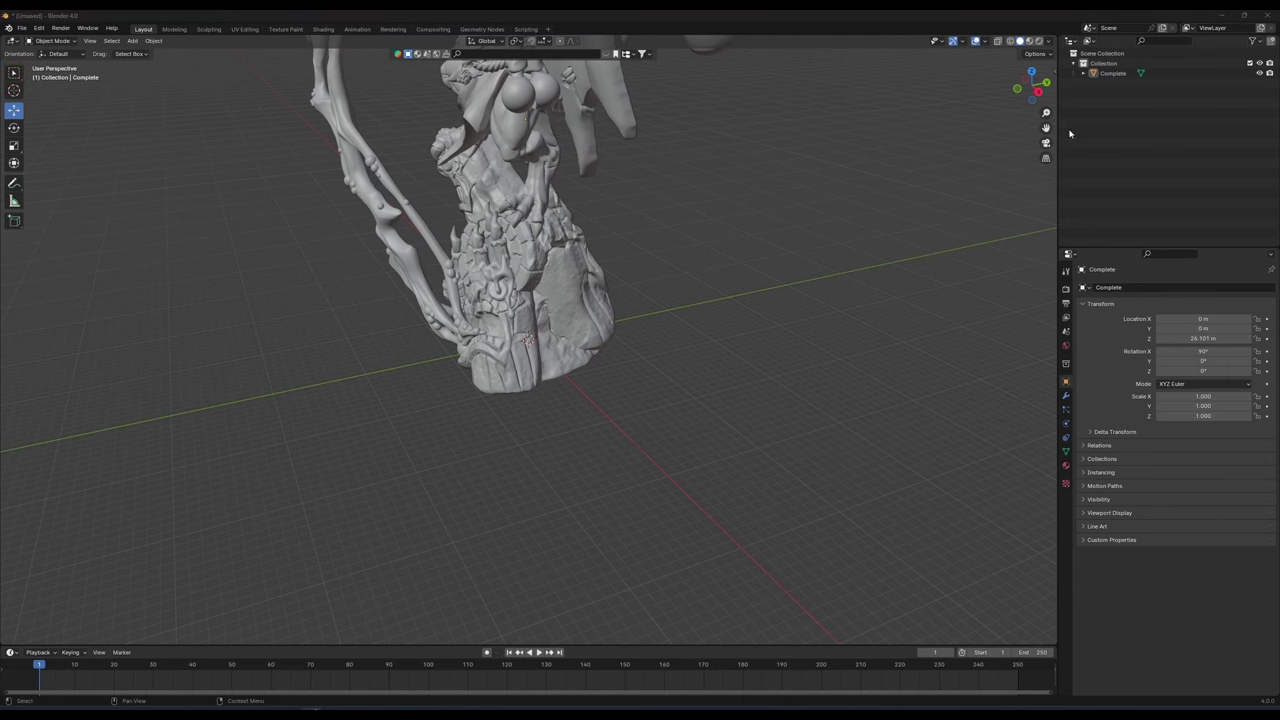
Select the upright statue and use View > Frame Selected to fill the viewport with it.
{"action": "mouse_move", "coordinate": [1034, 84]}
{"action": "left_mouse_down"}
{"action": "mouse_move", "coordinate": [1022, 62]}
{"action": "mouse_move", "coordinate": [1046, 98]}
{"action": "mouse_move", "coordinate": [1030, 145]}
{"action": "mouse_move", "coordinate": [1040, 135]}
{"action": "left_mouse_up"}
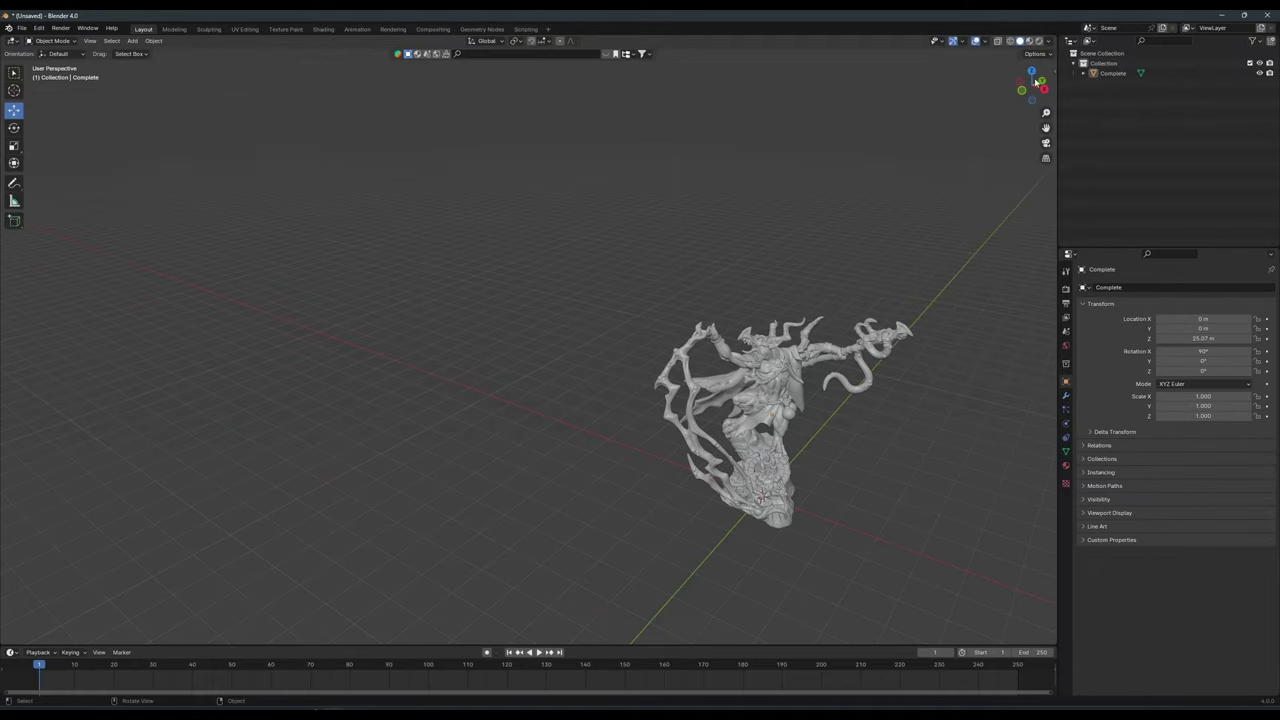
{"action": "left_click_drag", "start_coordinate": [1036, 82], "coordinate": [1030, 86]}
{"action": "left_click", "coordinate": [729, 316]}
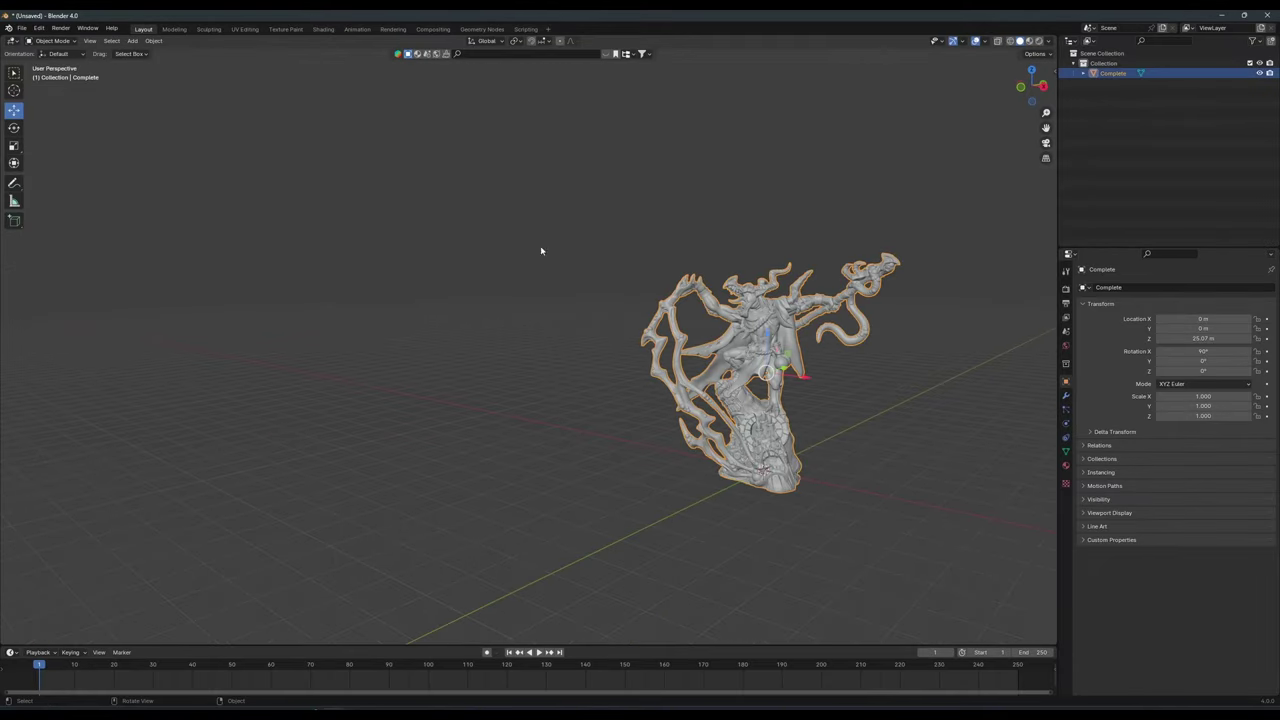
{"action": "left_click", "coordinate": [90, 40]}
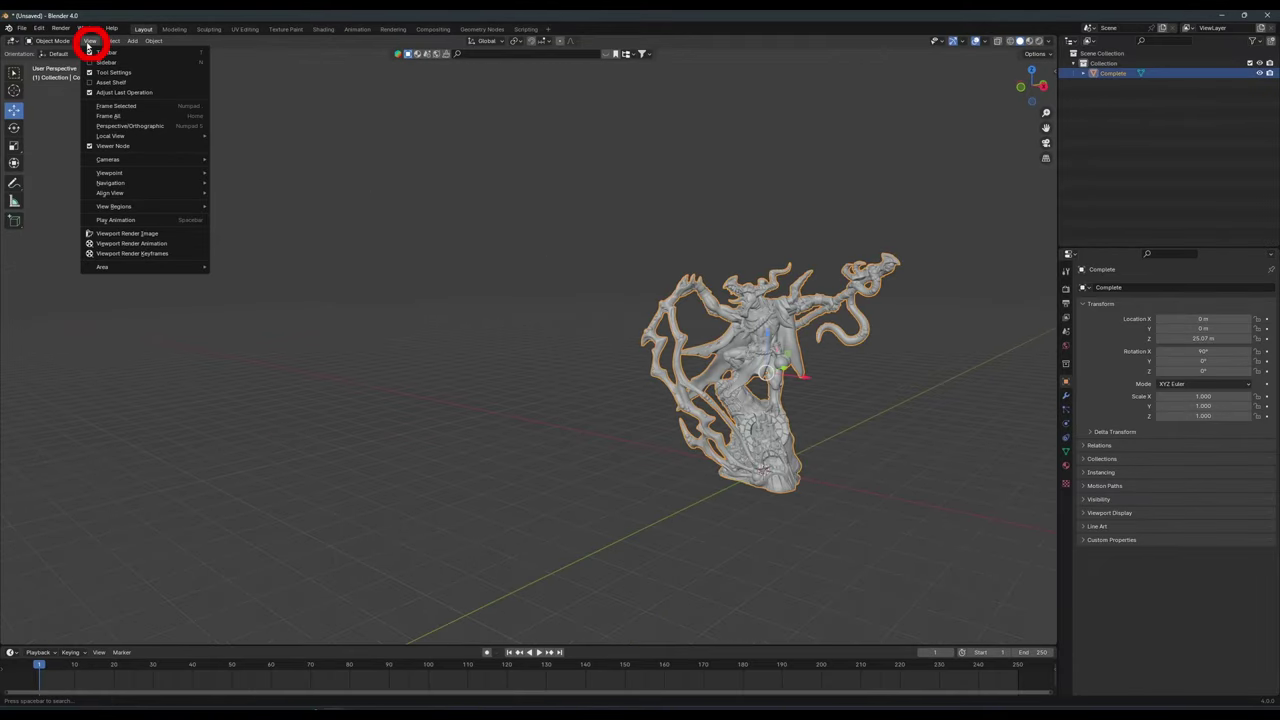
{"action": "left_click", "coordinate": [113, 106]}
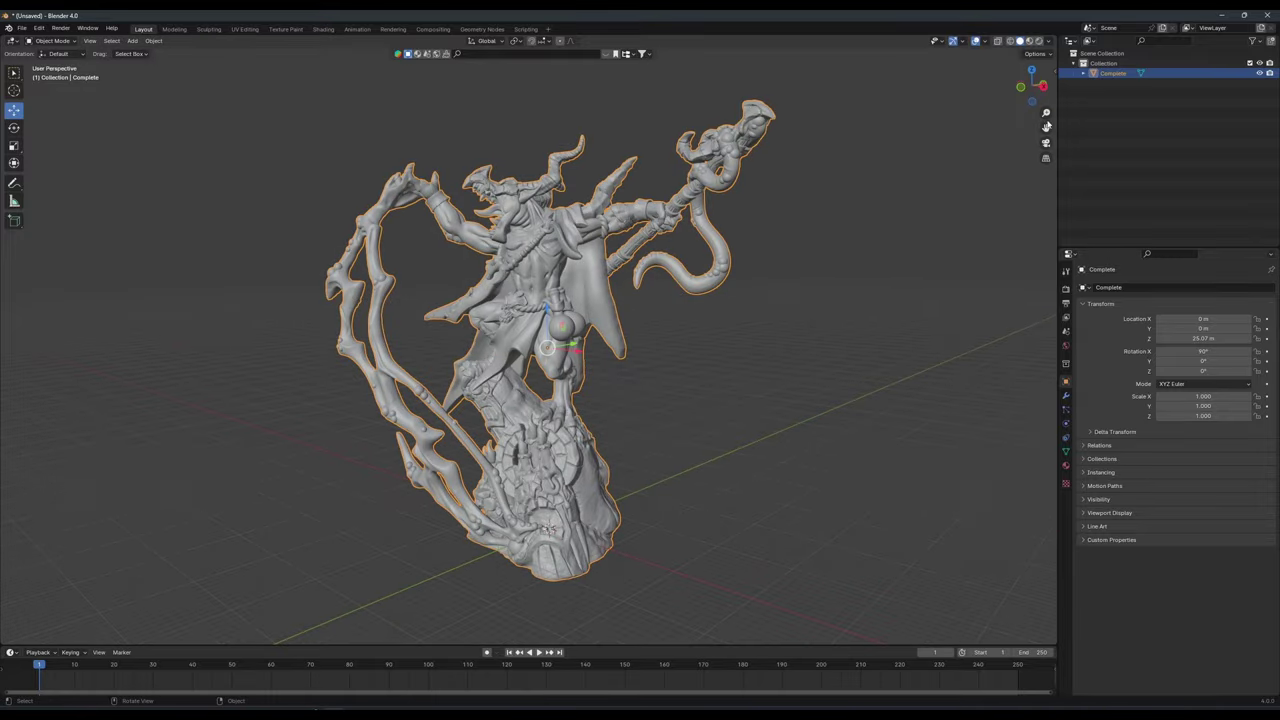
{"action": "mouse_move", "coordinate": [1032, 84]}
{"action": "left_mouse_down"}
{"action": "mouse_move", "coordinate": [980, 88]}
{"action": "mouse_move", "coordinate": [1030, 86]}
{"action": "mouse_move", "coordinate": [1040, 112]}
{"action": "mouse_move", "coordinate": [1030, 88]}
{"action": "left_mouse_up"}
Enter Sculpt Mode on the reselected statue with the Inflate/Deflate brush active.
{"action": "left_click", "coordinate": [52, 41]}
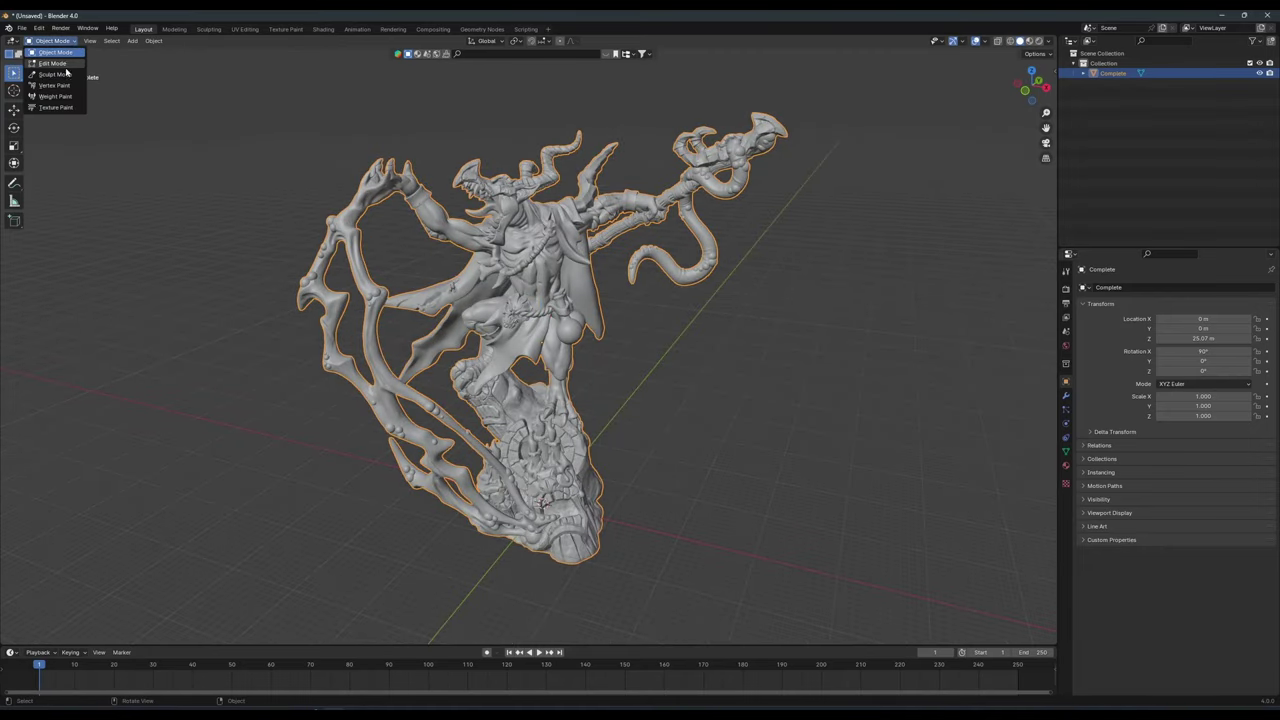
{"action": "left_click", "coordinate": [54, 74]}
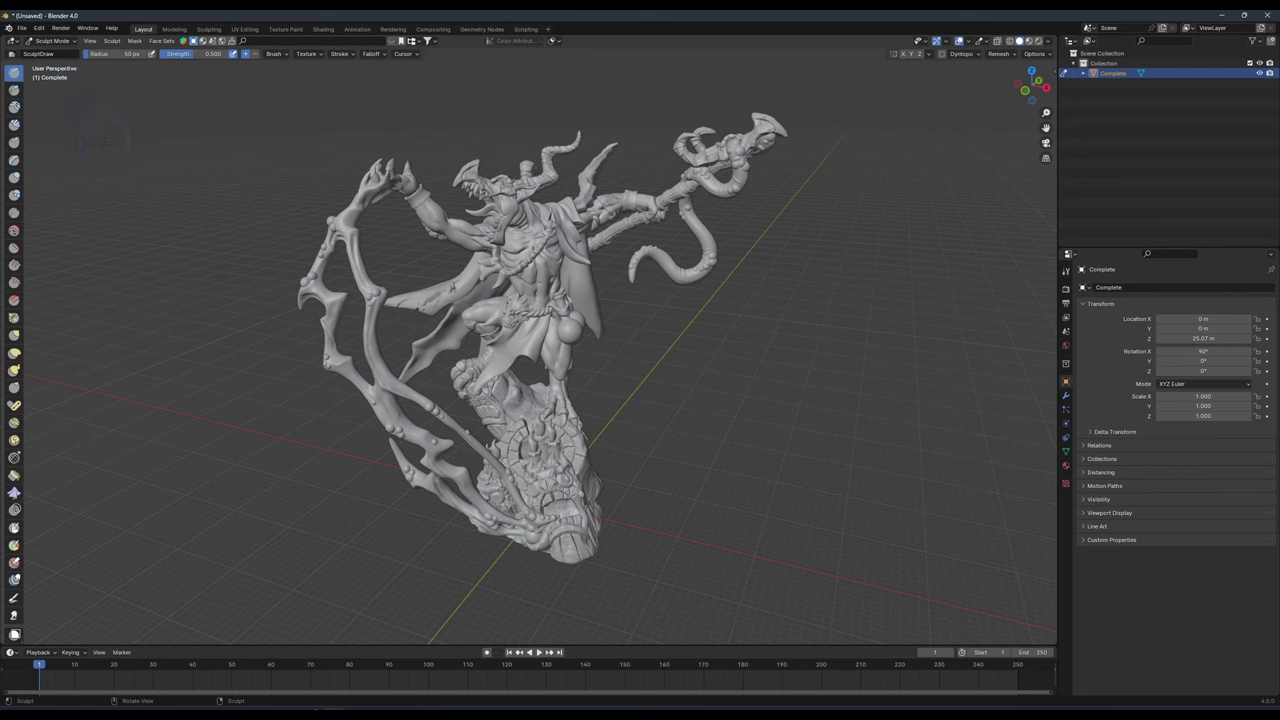
{"action": "key", "text": "i"}
{"action": "left_click", "coordinate": [52, 41]}
{"action": "left_click", "coordinate": [55, 57]}
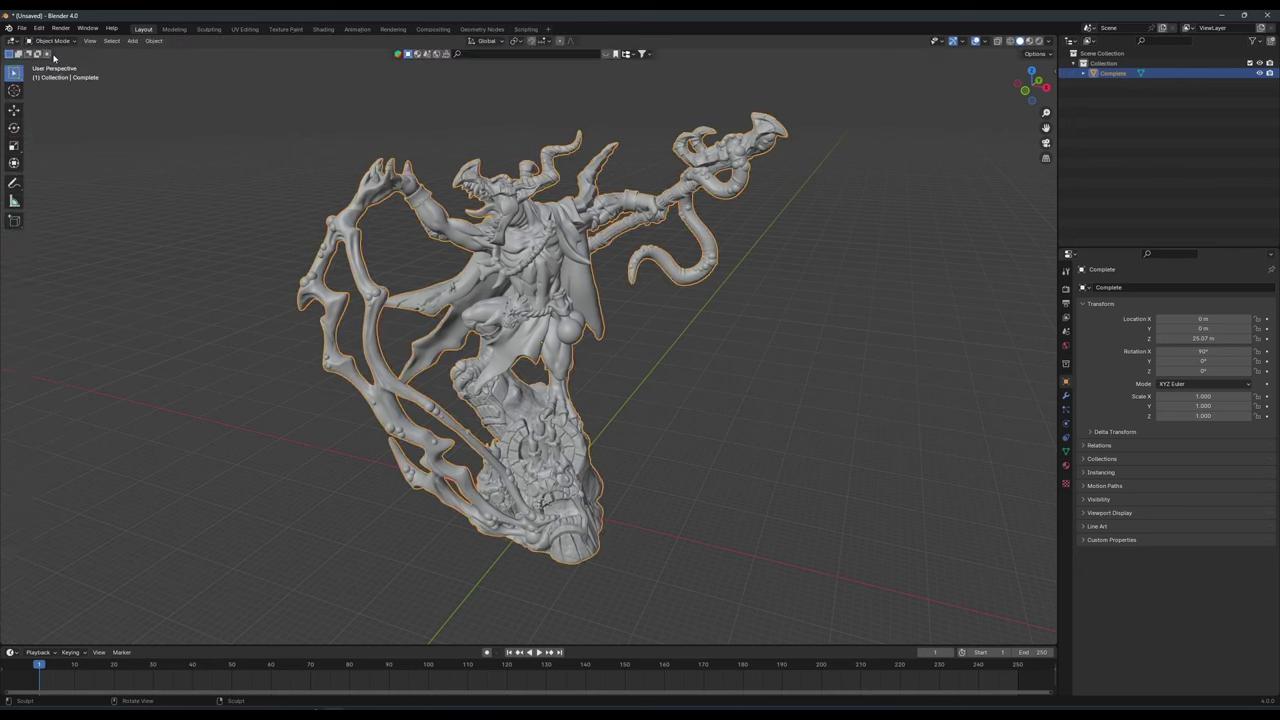
{"action": "key", "text": "alt+a"}
{"action": "left_click", "coordinate": [450, 232]}
{"action": "left_click", "coordinate": [52, 41]}
{"action": "left_click", "coordinate": [55, 74]}
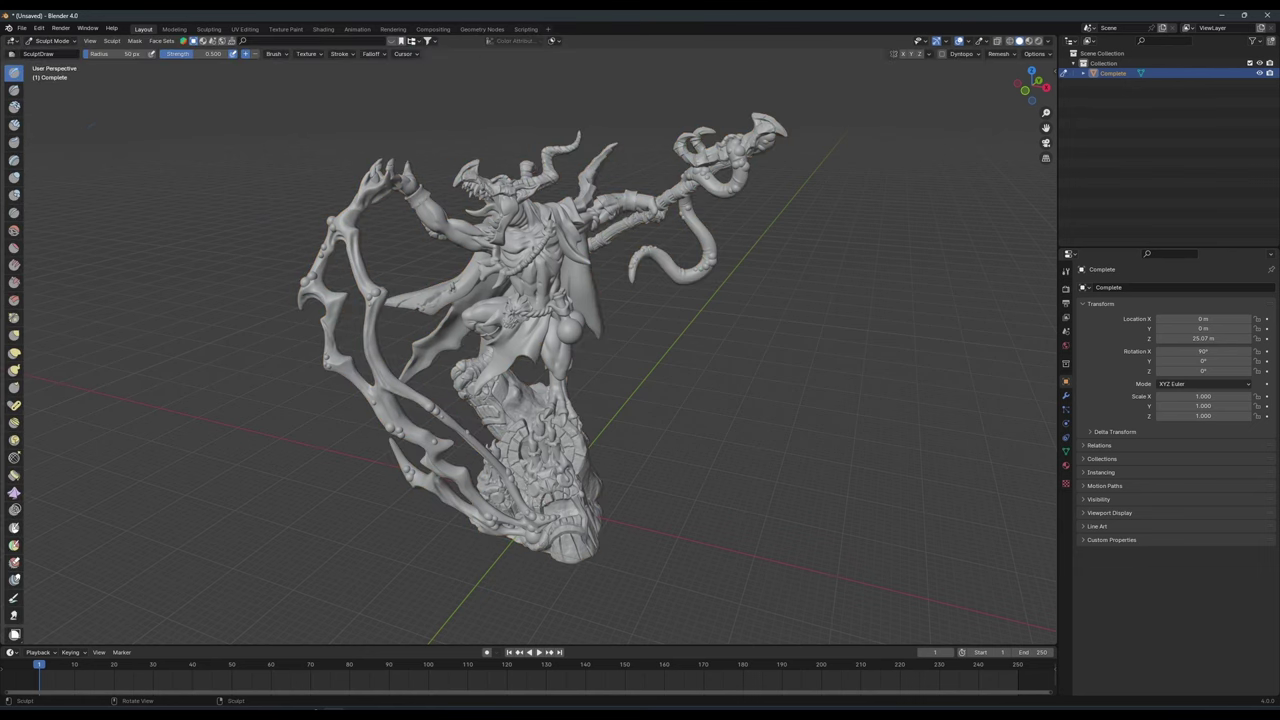
{"action": "left_click", "coordinate": [15, 177]}
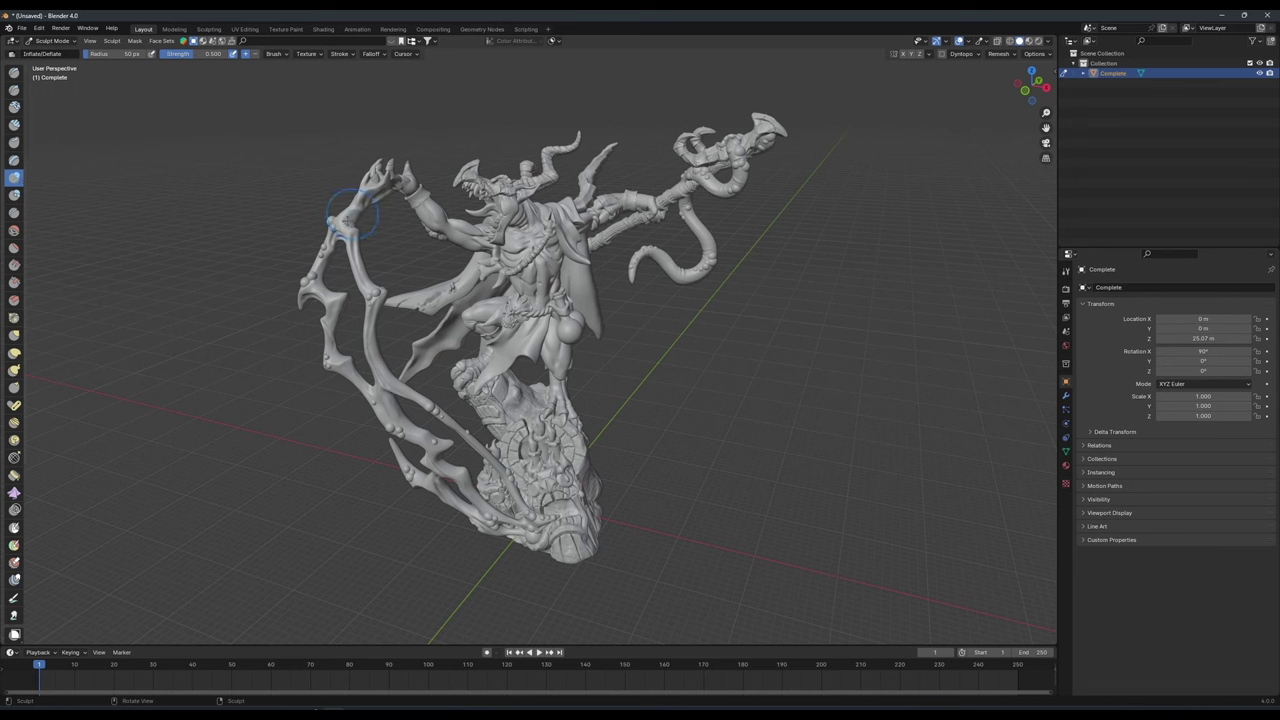
Set the Inflate/Deflate brush to a 100 px radius and raise its strength to about 0.587.
{"action": "right_click", "coordinate": [520, 250]}
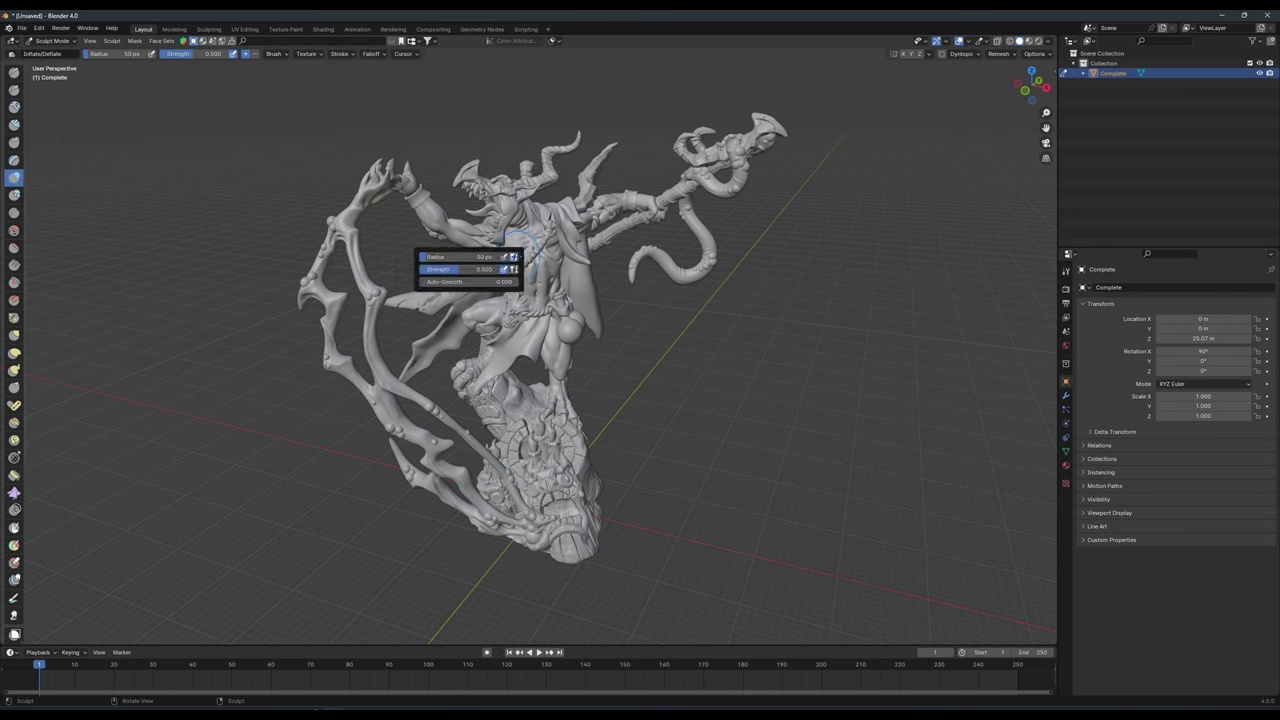
{"action": "left_click", "coordinate": [470, 257]}
{"action": "type", "text": "100"}
{"action": "key", "text": "Return"}
{"action": "right_click", "coordinate": [305, 245]}
{"action": "left_click_drag", "start_coordinate": [258, 244], "coordinate": [250, 244]}
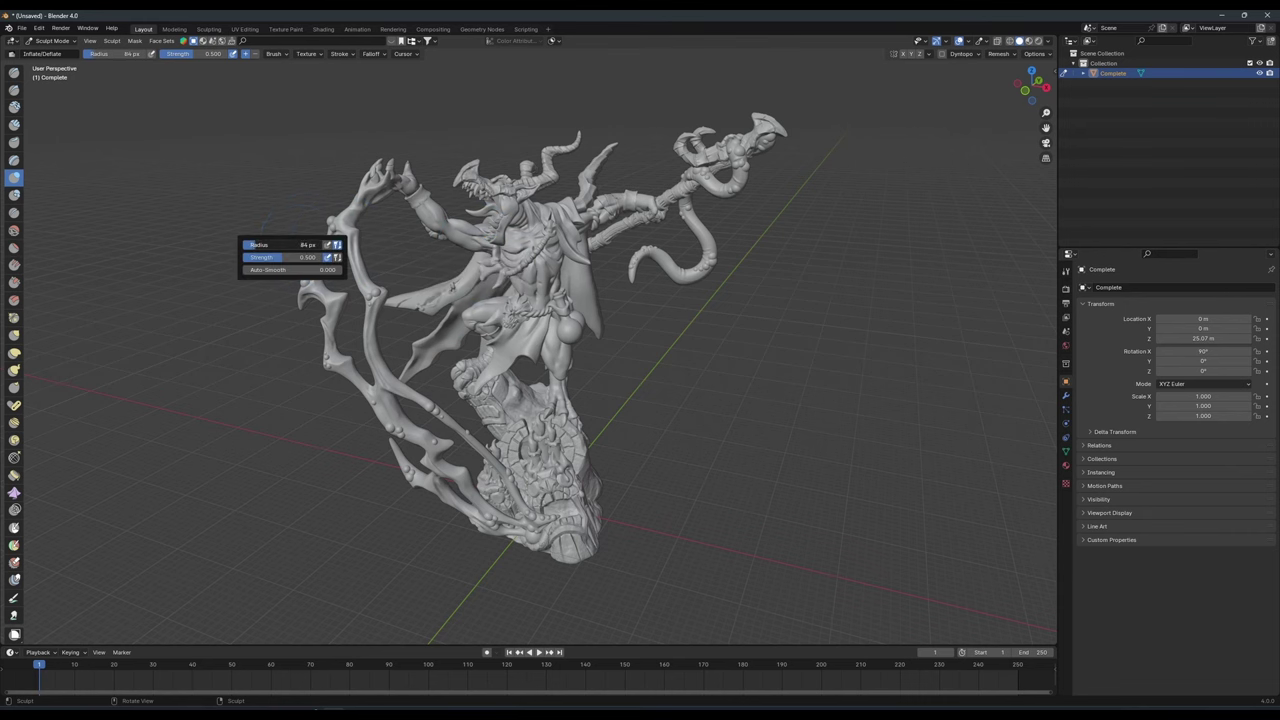
{"action": "scroll", "coordinate": [285, 326], "scroll_direction": "up", "scroll_amount": 2}
{"action": "right_click", "coordinate": [347, 242]}
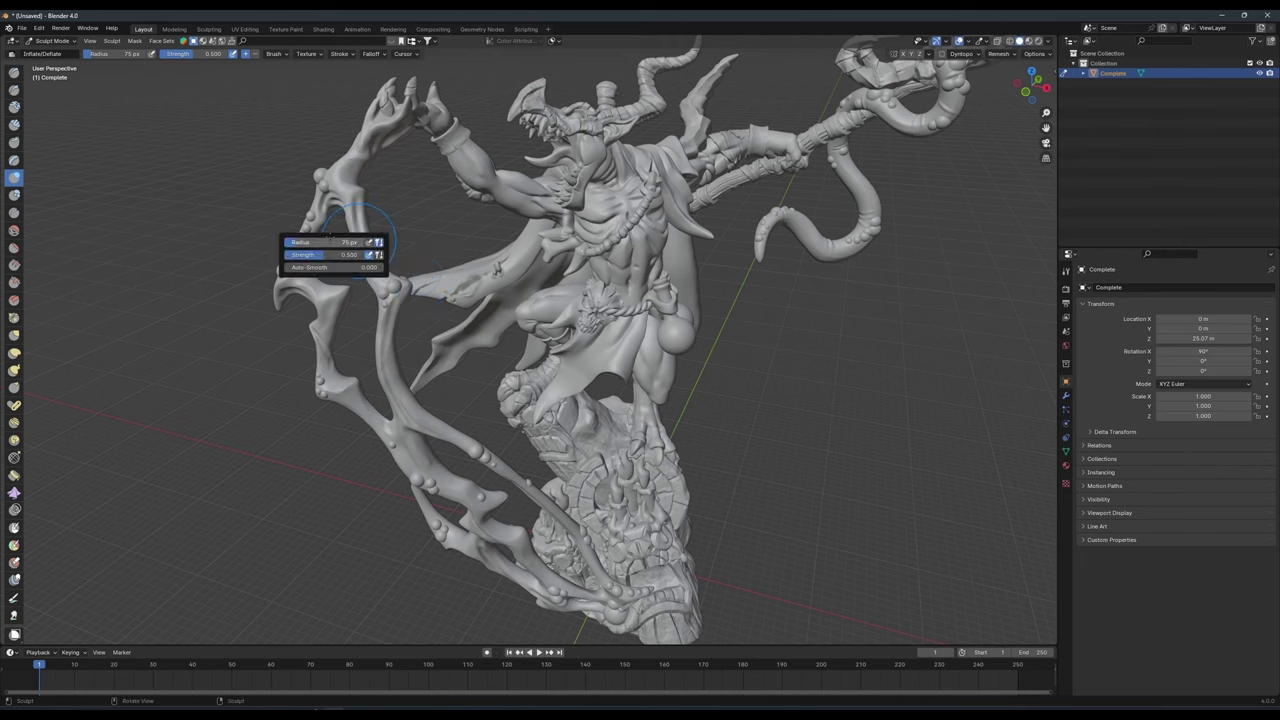
{"action": "left_click_drag", "start_coordinate": [320, 254], "coordinate": [336, 254]}
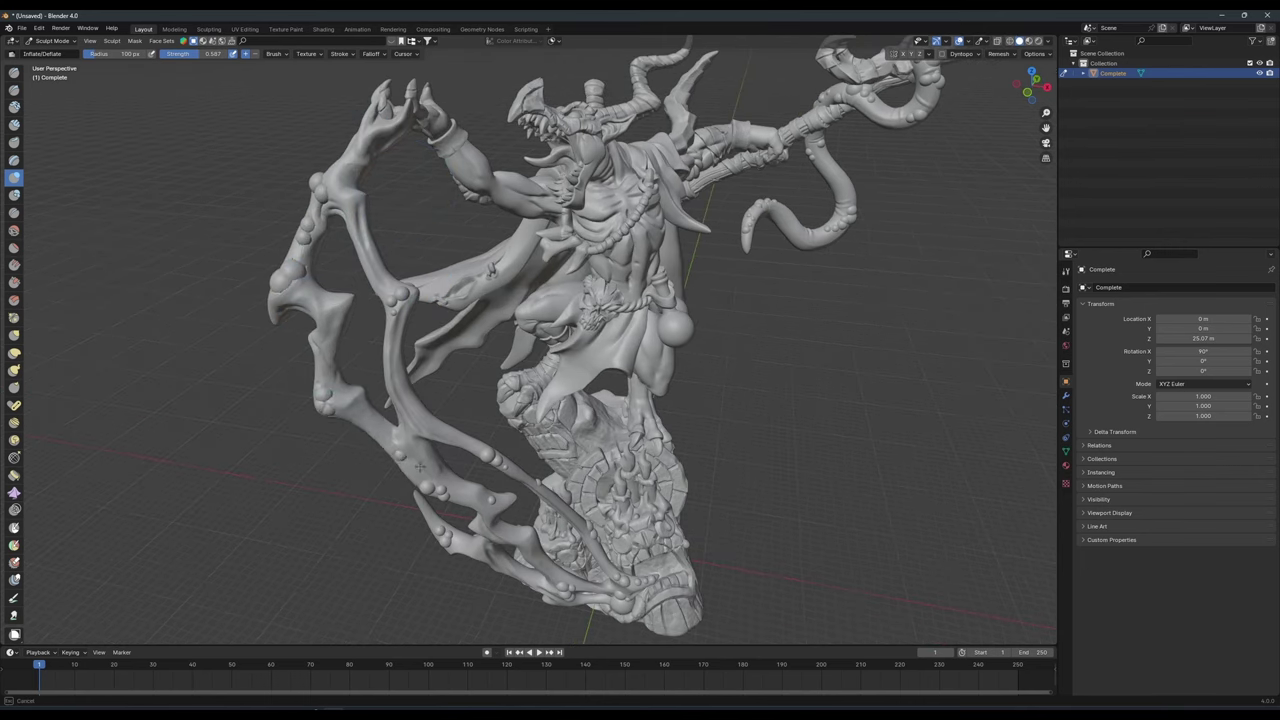
Inflate the thin left branch, the long staff and the base of the miniature.
{"action": "middle_click_drag", "start_coordinate": [385, 450], "coordinate": [432, 470]}
{"action": "mouse_move", "coordinate": [423, 591]}
{"action": "middle_mouse_down"}
{"action": "mouse_move", "coordinate": [409, 529]}
{"action": "mouse_move", "coordinate": [415, 400]}
{"action": "mouse_move", "coordinate": [540, 440]}
{"action": "middle_mouse_up"}
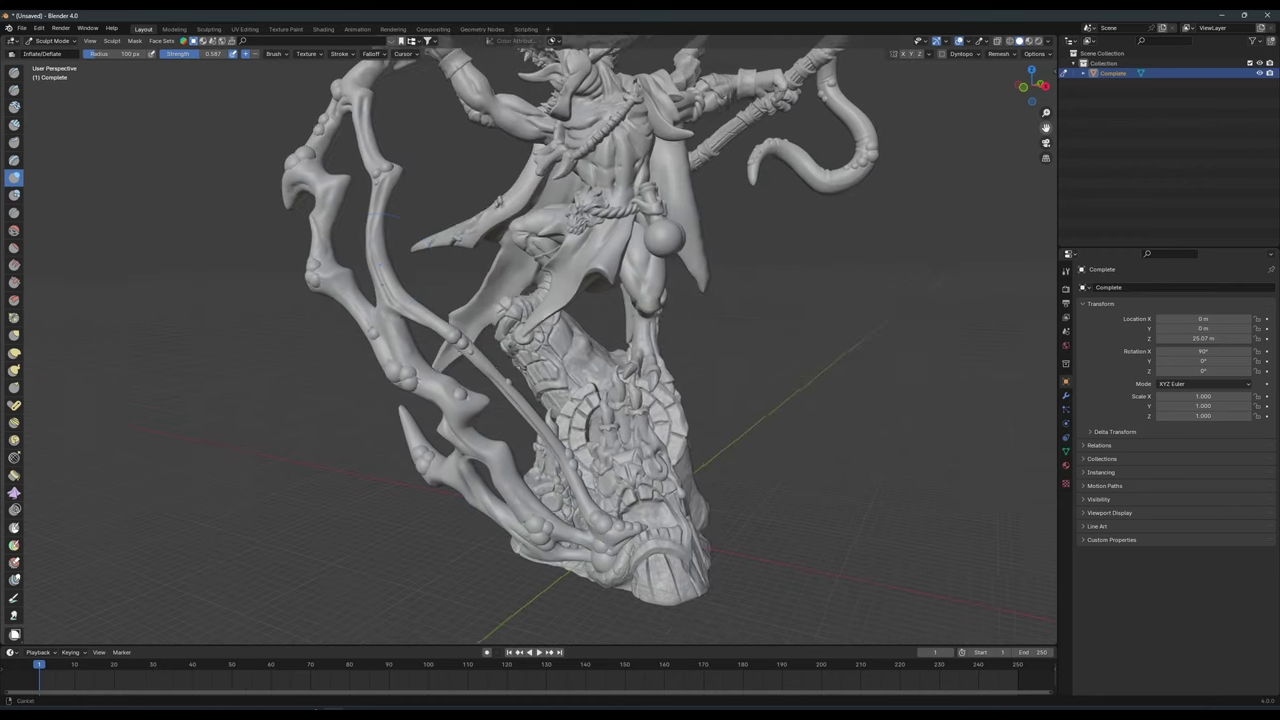
{"action": "scroll", "coordinate": [540, 440], "scroll_direction": "up", "scroll_amount": 2}
{"action": "mouse_move", "coordinate": [445, 295]}
{"action": "left_mouse_down"}
{"action": "mouse_move", "coordinate": [547, 410]}
{"action": "mouse_move", "coordinate": [510, 375]}
{"action": "mouse_move", "coordinate": [630, 540]}
{"action": "left_mouse_up"}
{"action": "mouse_move", "coordinate": [1046, 112]}
{"action": "left_mouse_down"}
{"action": "mouse_move", "coordinate": [1046, 124]}
{"action": "mouse_move", "coordinate": [1033, 87]}
{"action": "mouse_move", "coordinate": [1010, 100]}
{"action": "left_mouse_up"}
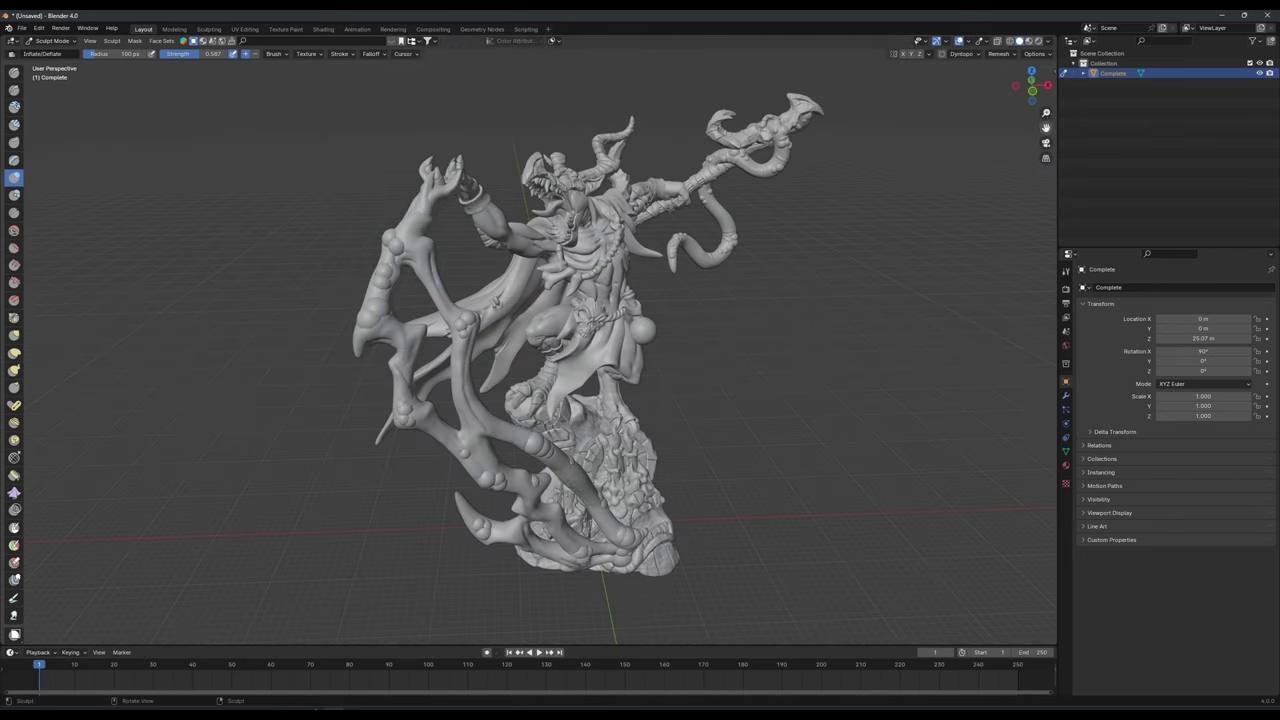
Thicken the staff's hanging tentacle, then leave Sculpt Mode for Object Mode.
{"action": "middle_click_drag", "start_coordinate": [497, 294], "coordinate": [467, 303]}
{"action": "left_click_drag", "start_coordinate": [1031, 85], "coordinate": [1018, 91]}
{"action": "mouse_move", "coordinate": [805, 210]}
{"action": "left_mouse_down"}
{"action": "mouse_move", "coordinate": [780, 255]}
{"action": "mouse_move", "coordinate": [725, 295]}
{"action": "left_mouse_up"}
{"action": "mouse_move", "coordinate": [1031, 85]}
{"action": "left_mouse_down"}
{"action": "mouse_move", "coordinate": [960, 100]}
{"action": "mouse_move", "coordinate": [1018, 92]}
{"action": "mouse_move", "coordinate": [975, 96]}
{"action": "left_mouse_up"}
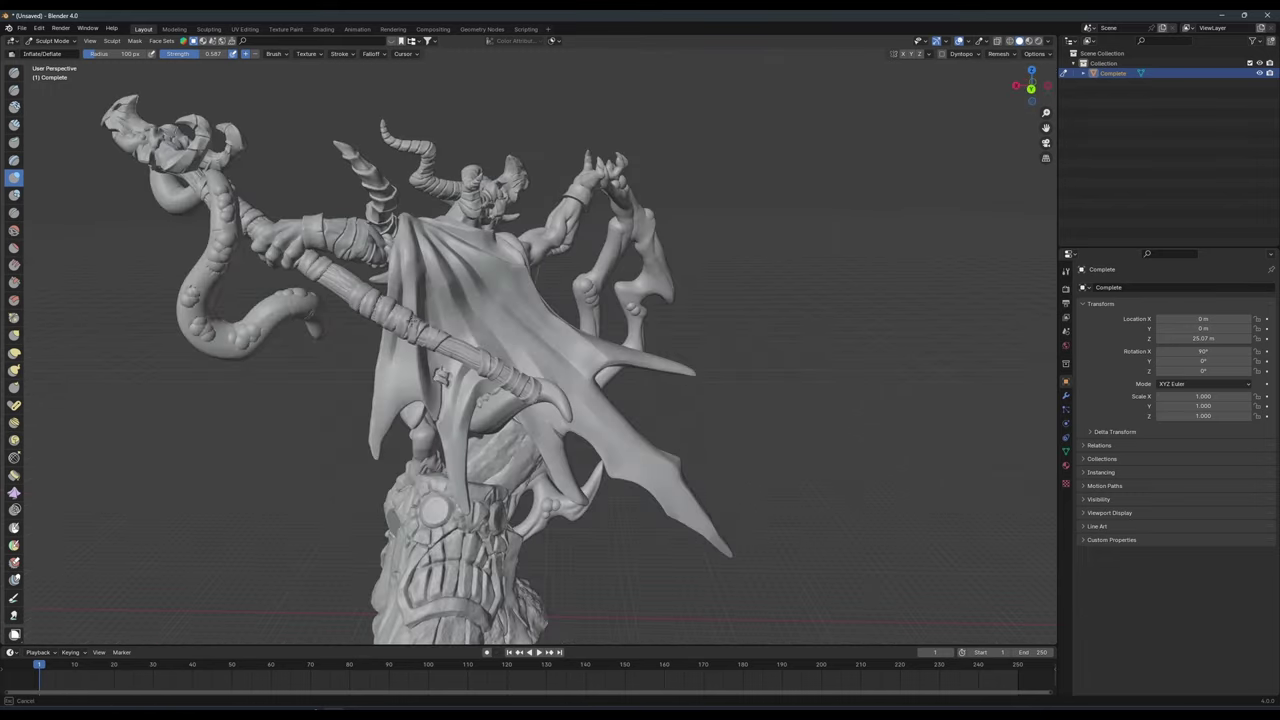
{"action": "left_click_drag", "start_coordinate": [1030, 84], "coordinate": [1032, 82]}
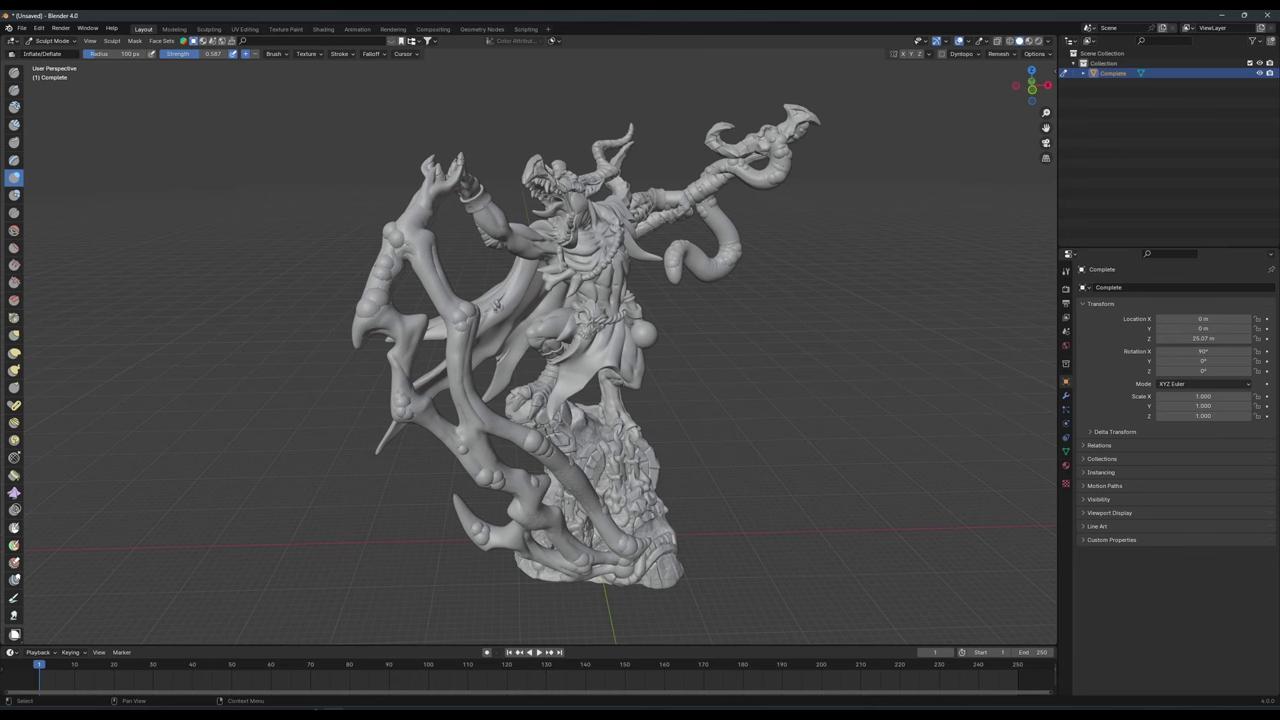
{"action": "left_click", "coordinate": [52, 40]}
Export the thickened miniature through File > Export > Stl (.stl).
{"action": "left_click", "coordinate": [52, 53]}
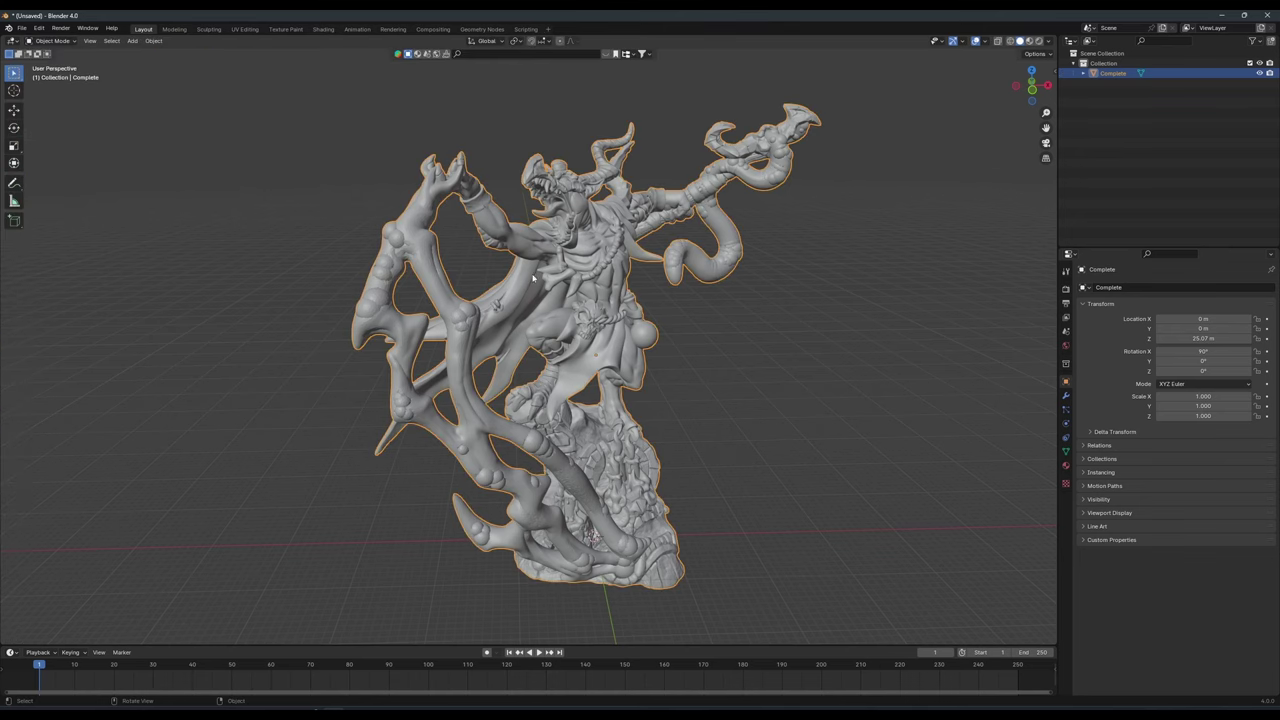
{"action": "mouse_move", "coordinate": [592, 276]}
{"action": "middle_mouse_down"}
{"action": "mouse_move", "coordinate": [771, 357]}
{"action": "mouse_move", "coordinate": [408, 227]}
{"action": "middle_mouse_up"}
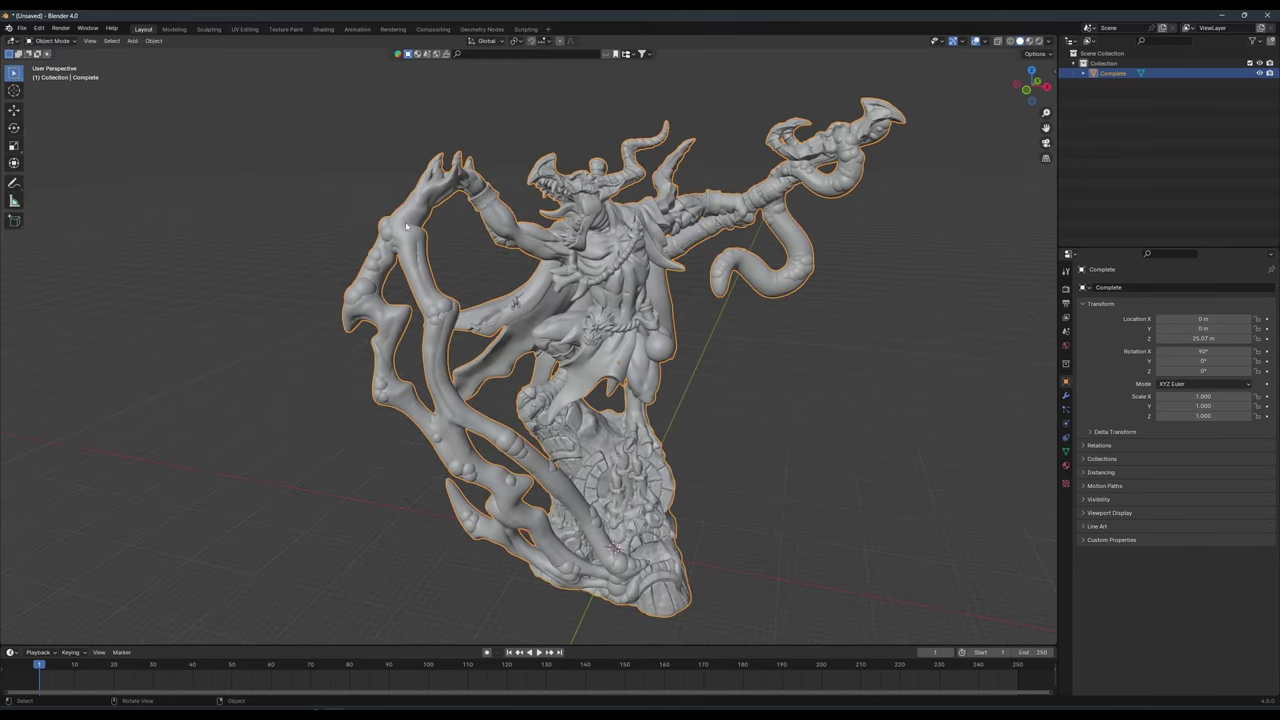
{"action": "left_click", "coordinate": [21, 28]}
{"action": "mouse_move", "coordinate": [45, 180]}
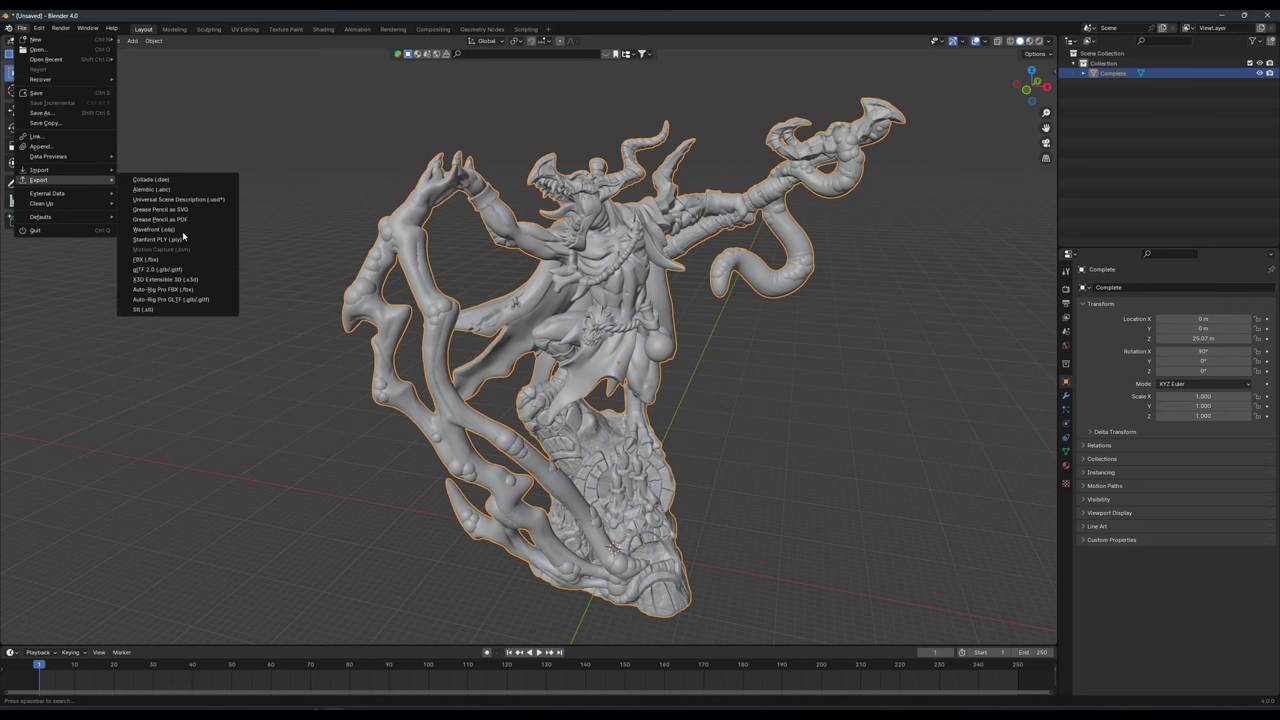
{"action": "left_click", "coordinate": [180, 313]}
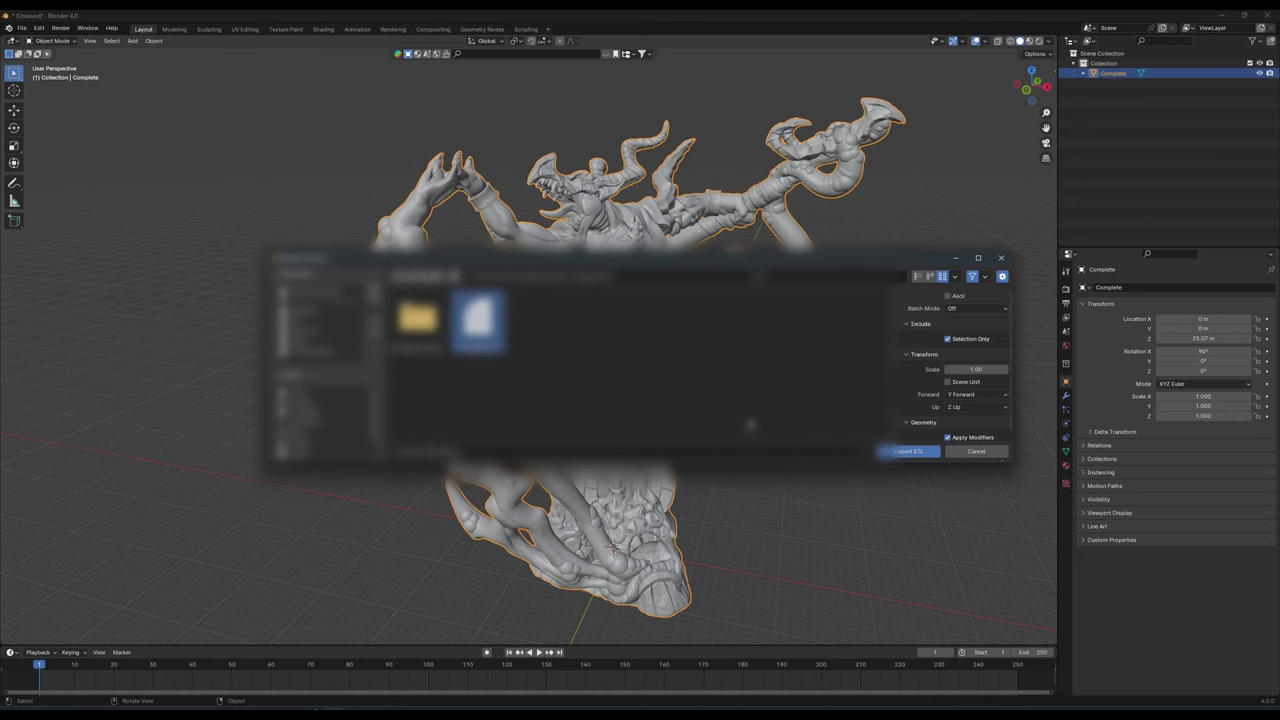
{"action": "left_click", "coordinate": [757, 422]}
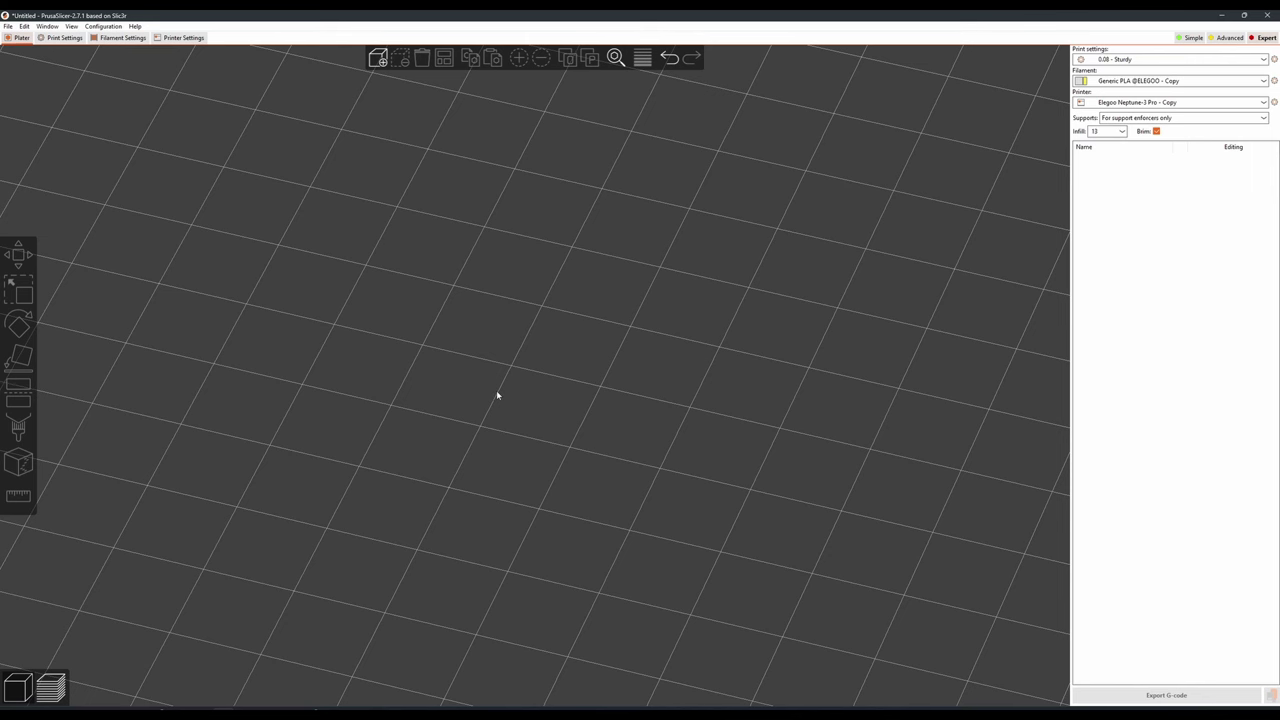
Show the 0.08 - Sturdy Print Settings on the Layers and perimeters page.
{"action": "left_click", "coordinate": [62, 37]}
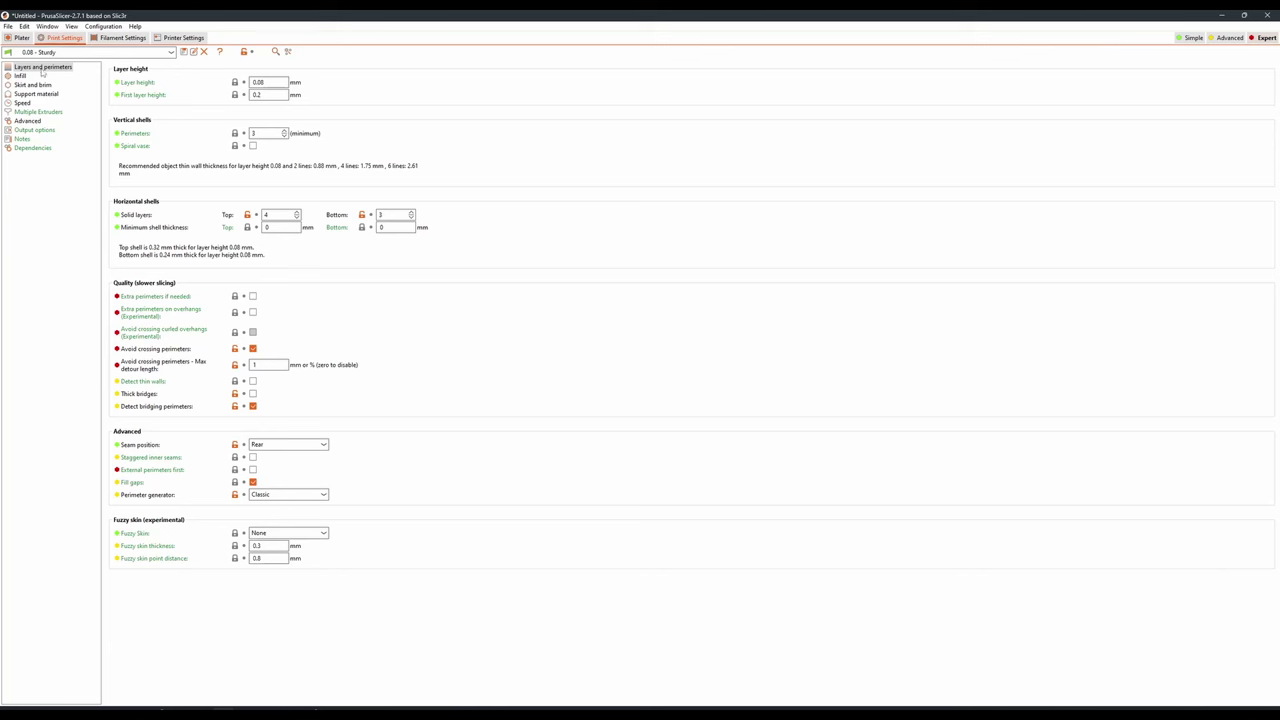
{"action": "left_click", "coordinate": [282, 82]}
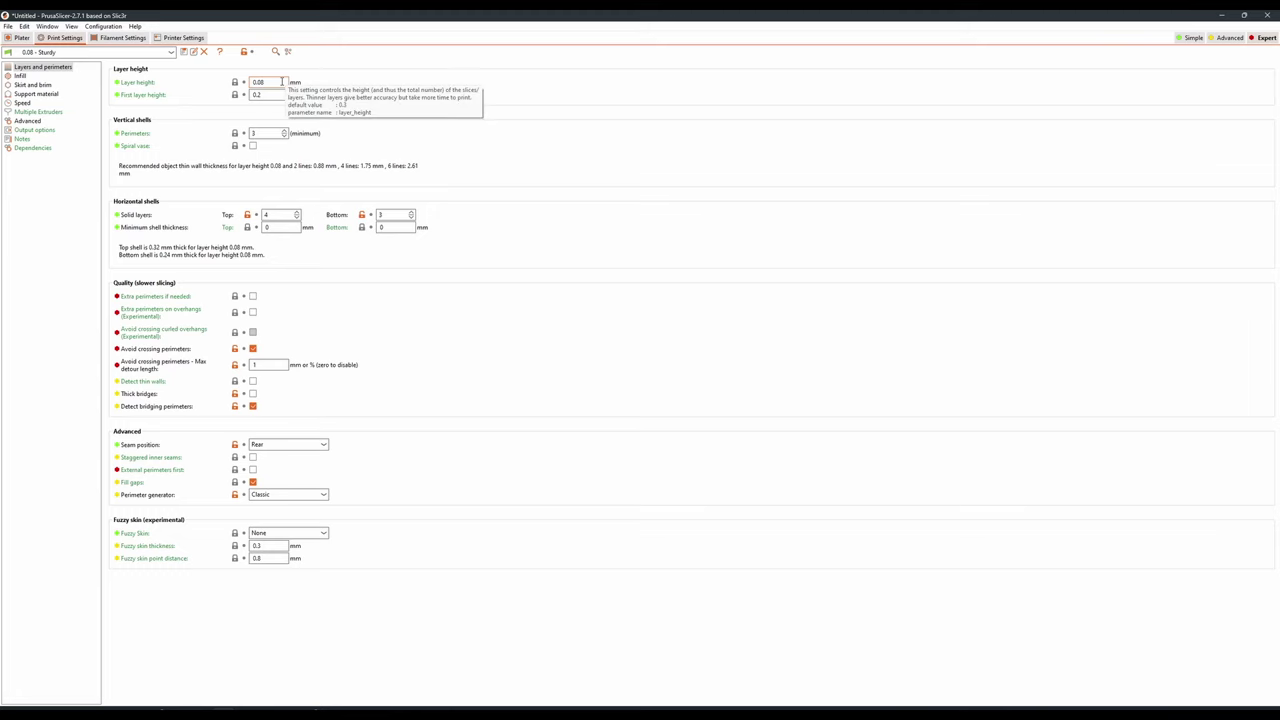
{"action": "left_click", "coordinate": [283, 82]}
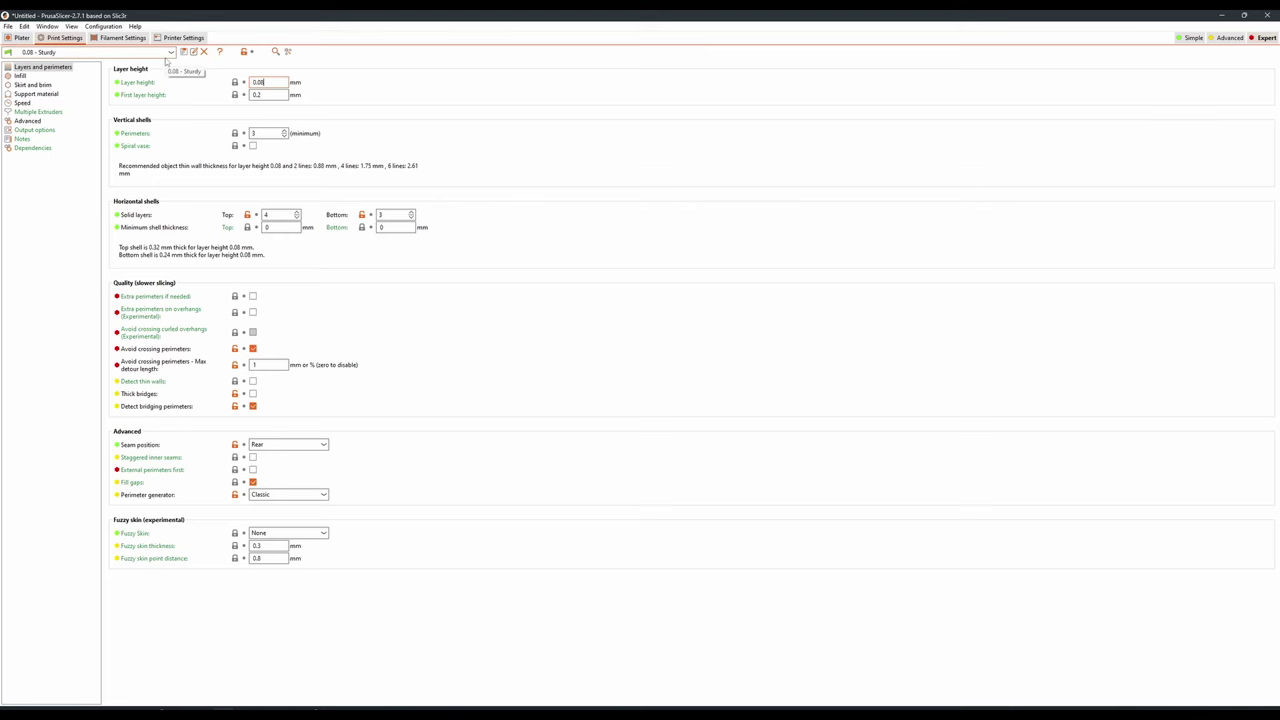
{"action": "left_click", "coordinate": [170, 52]}
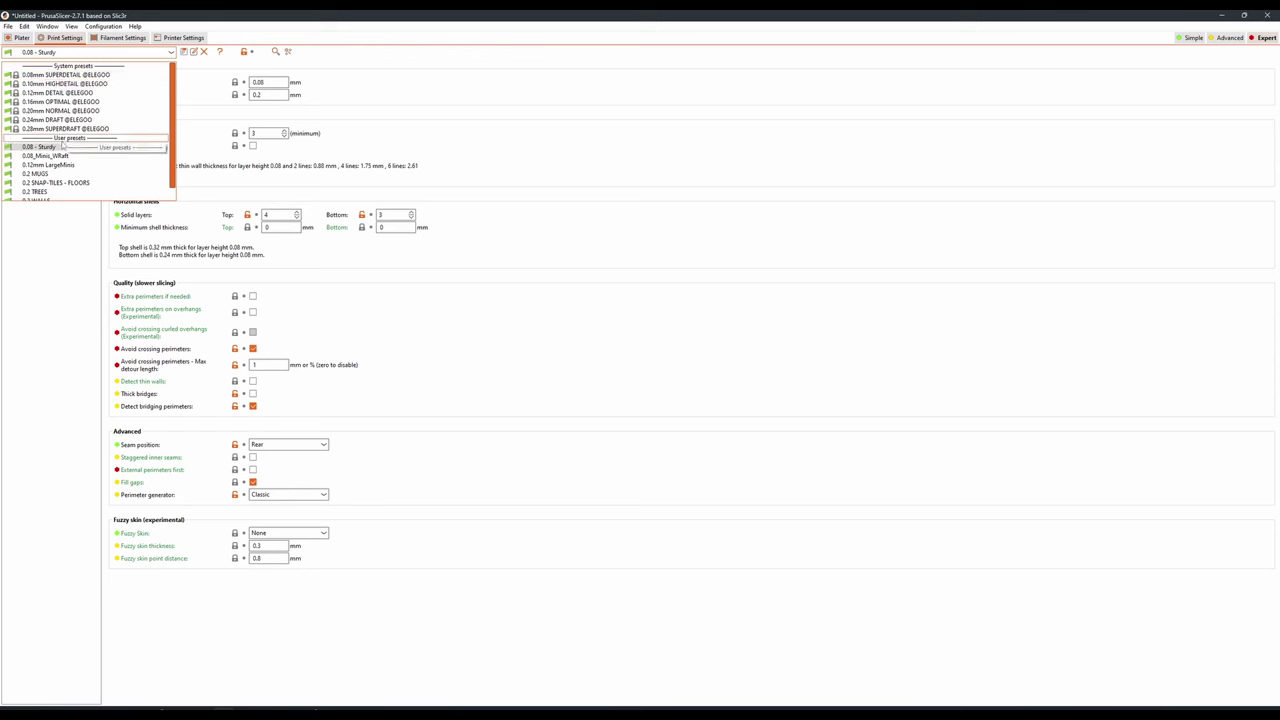
{"action": "left_click", "coordinate": [40, 147]}
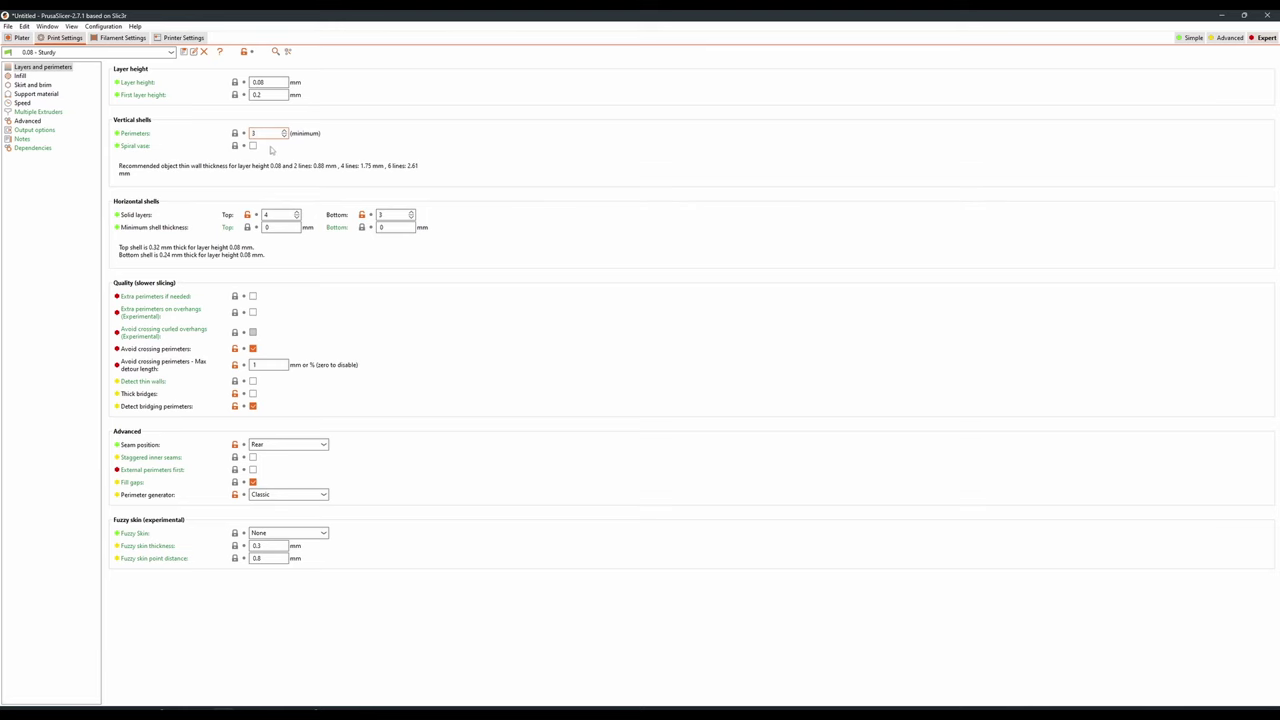
{"action": "key", "text": "Tab"}
{"action": "key", "text": "Tab"}
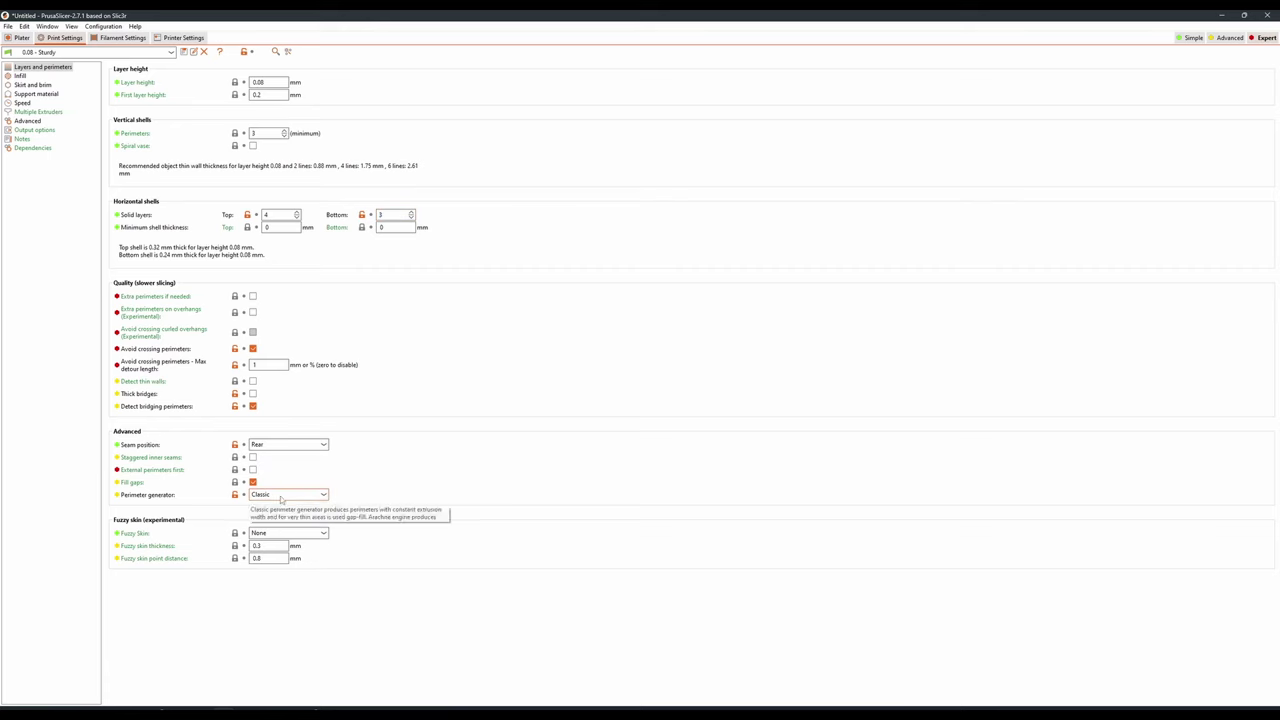
{"action": "left_click", "coordinate": [290, 494]}
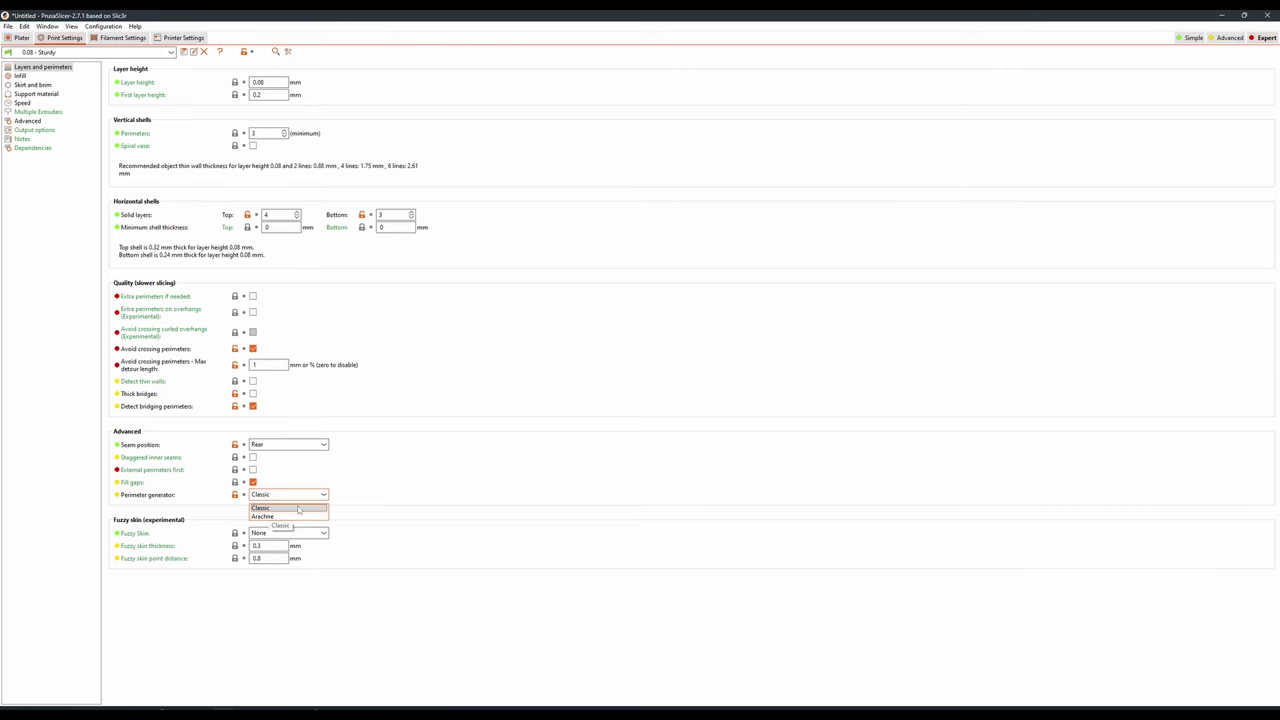
{"action": "left_click", "coordinate": [298, 510]}
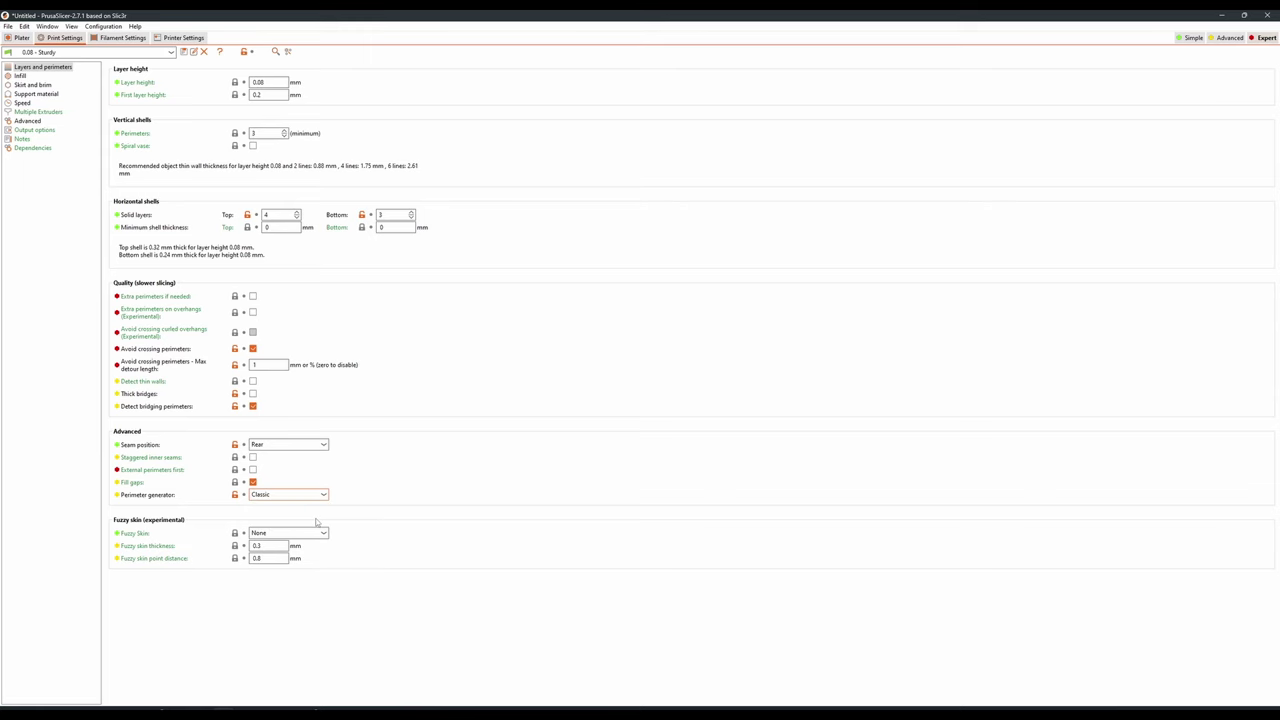
Check the Infill page, keeping the Grid fill pattern at 13% density, then view Skirt and brim.
{"action": "left_click", "coordinate": [20, 75]}
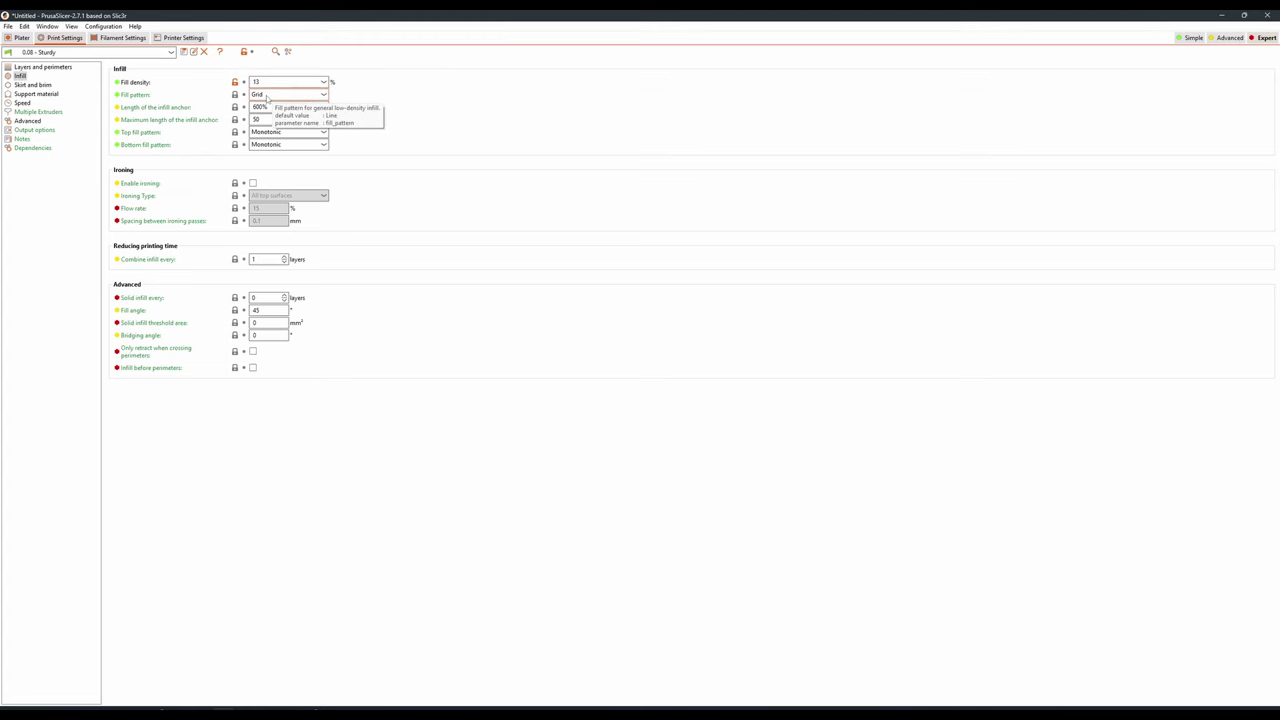
{"action": "left_click", "coordinate": [267, 97]}
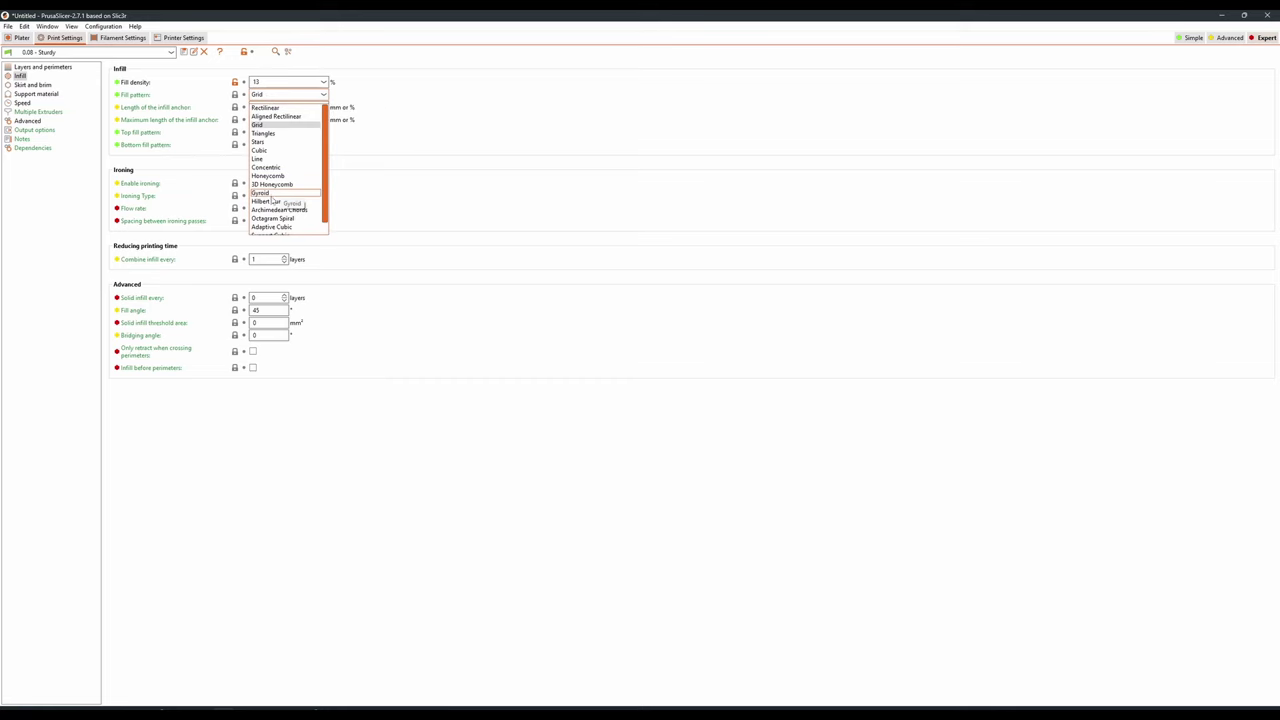
{"action": "key", "text": "Escape"}
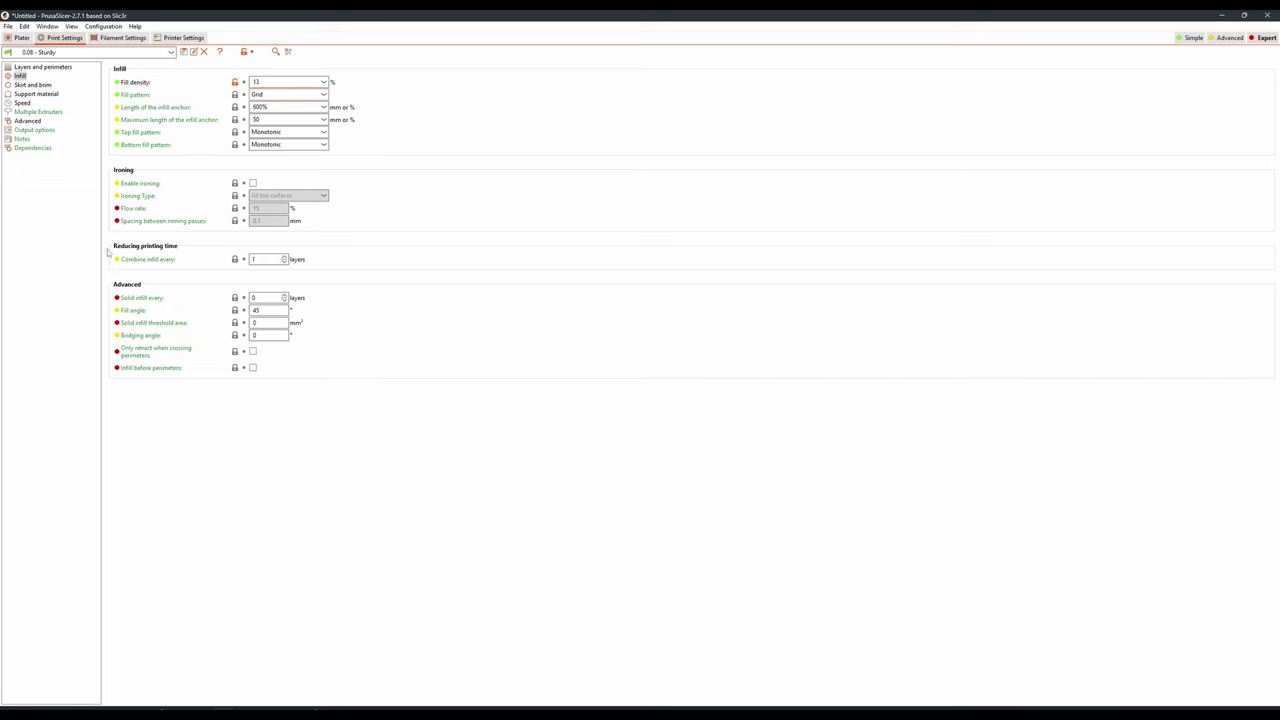
{"action": "left_click", "coordinate": [28, 85]}
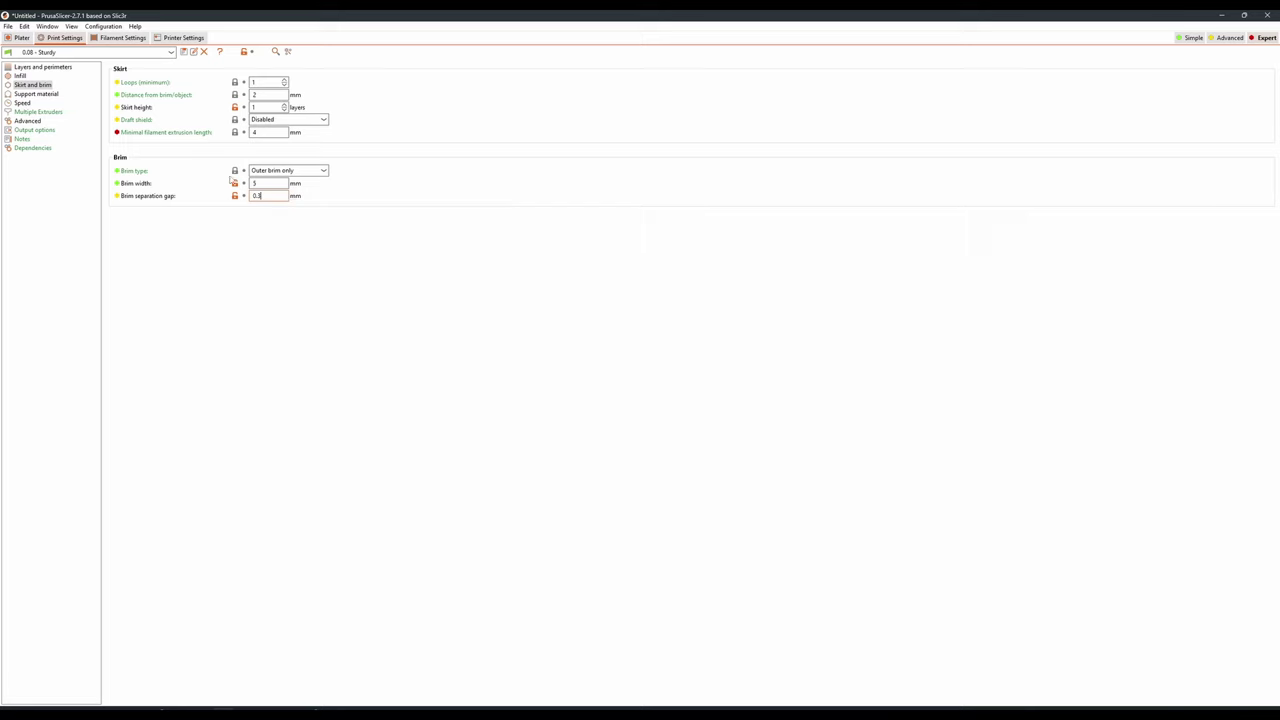
Go to the Support material page with Organic style and 0.1 mm top contact distance.
{"action": "left_click", "coordinate": [50, 95]}
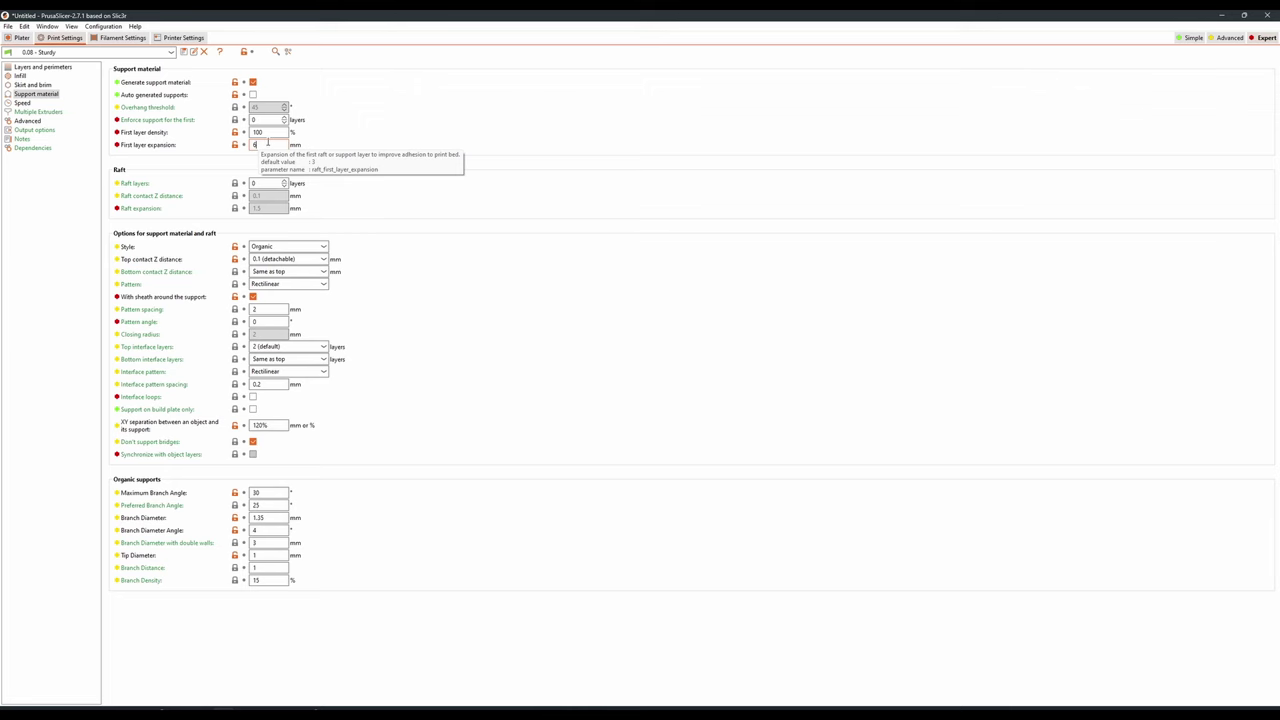
{"action": "key", "text": "Tab"}
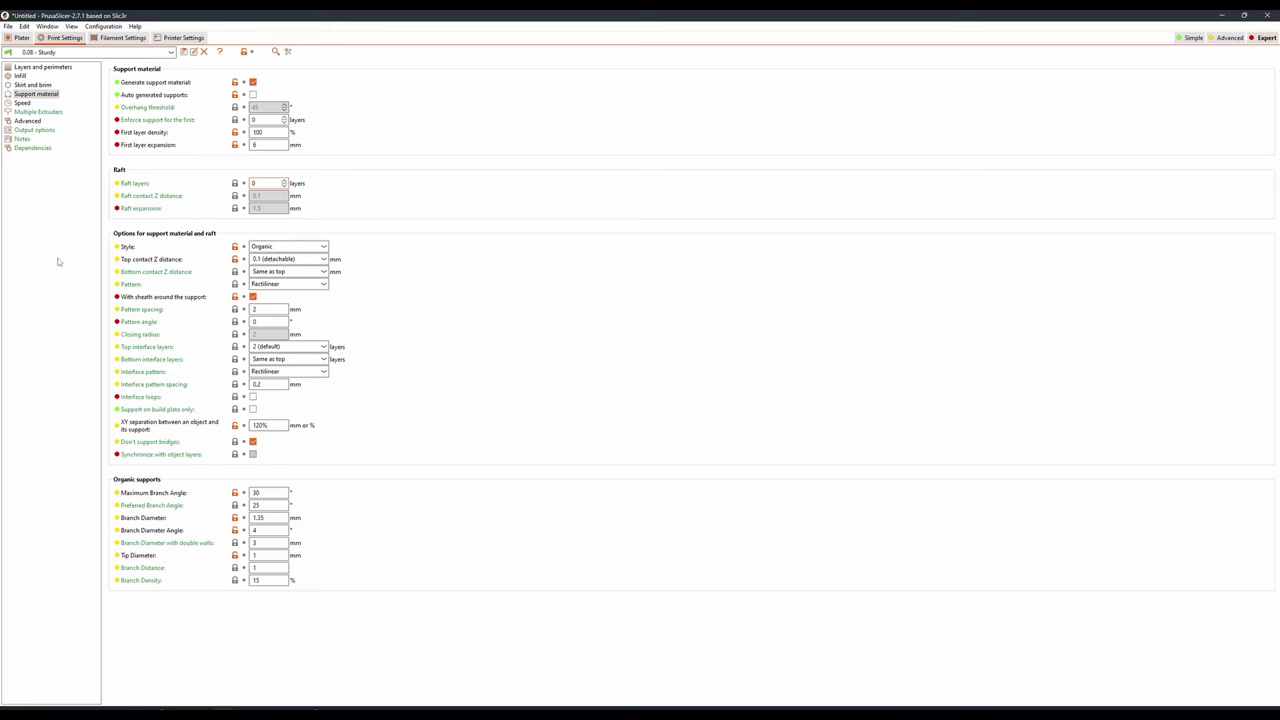
Adjust the Organic support values, including 15% branch density and 1.35 mm branch diameter.
{"action": "mouse_move", "coordinate": [178, 263]}
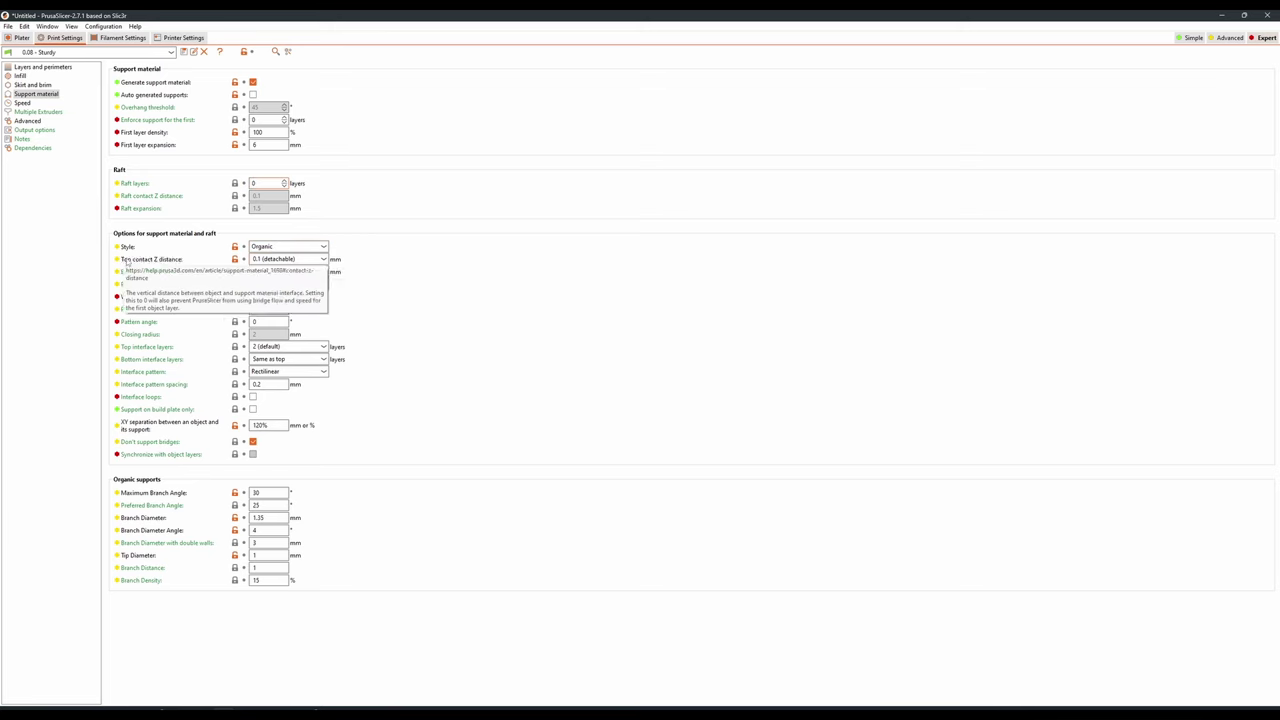
{"action": "left_click", "coordinate": [315, 259]}
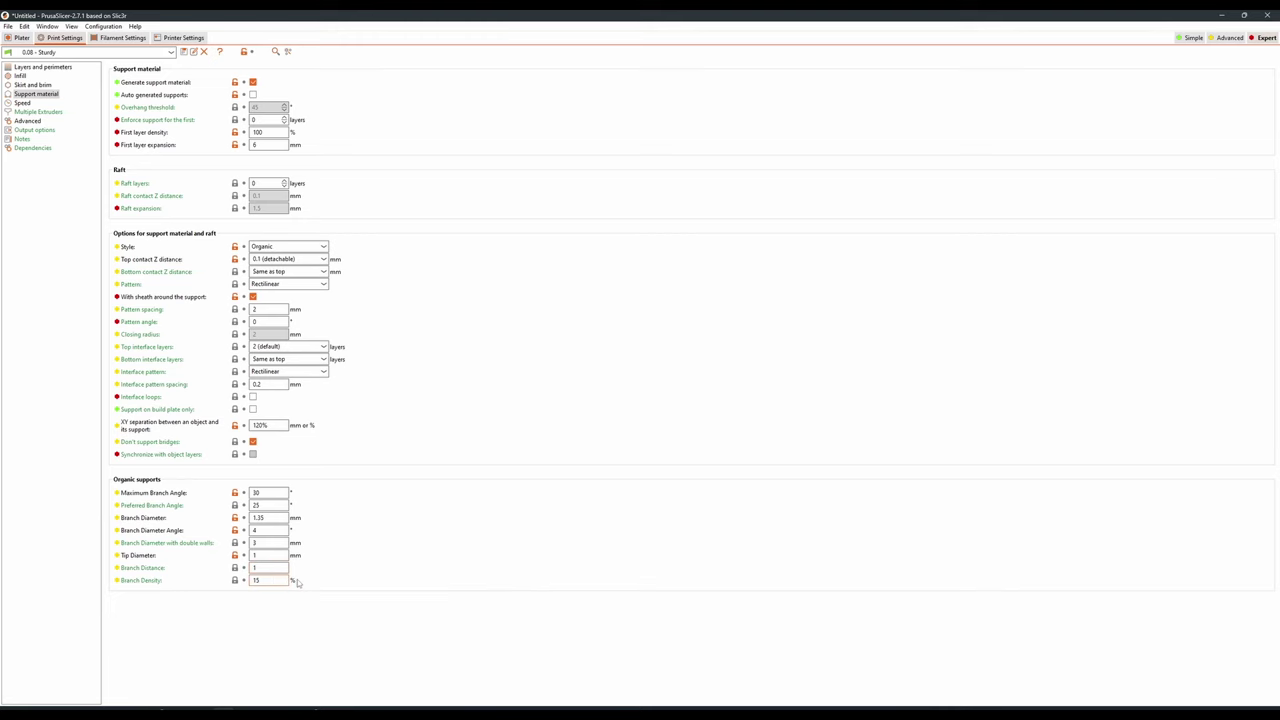
{"action": "left_click", "coordinate": [262, 581]}
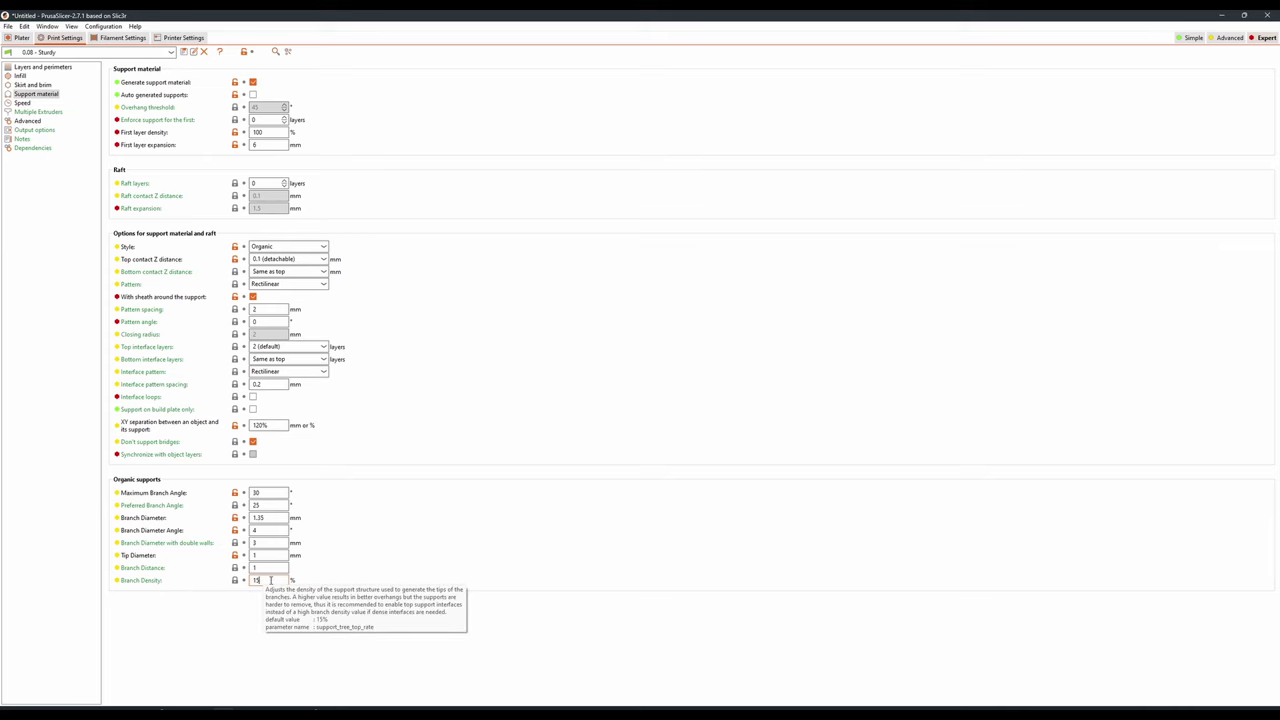
{"action": "left_click", "coordinate": [21, 103]}
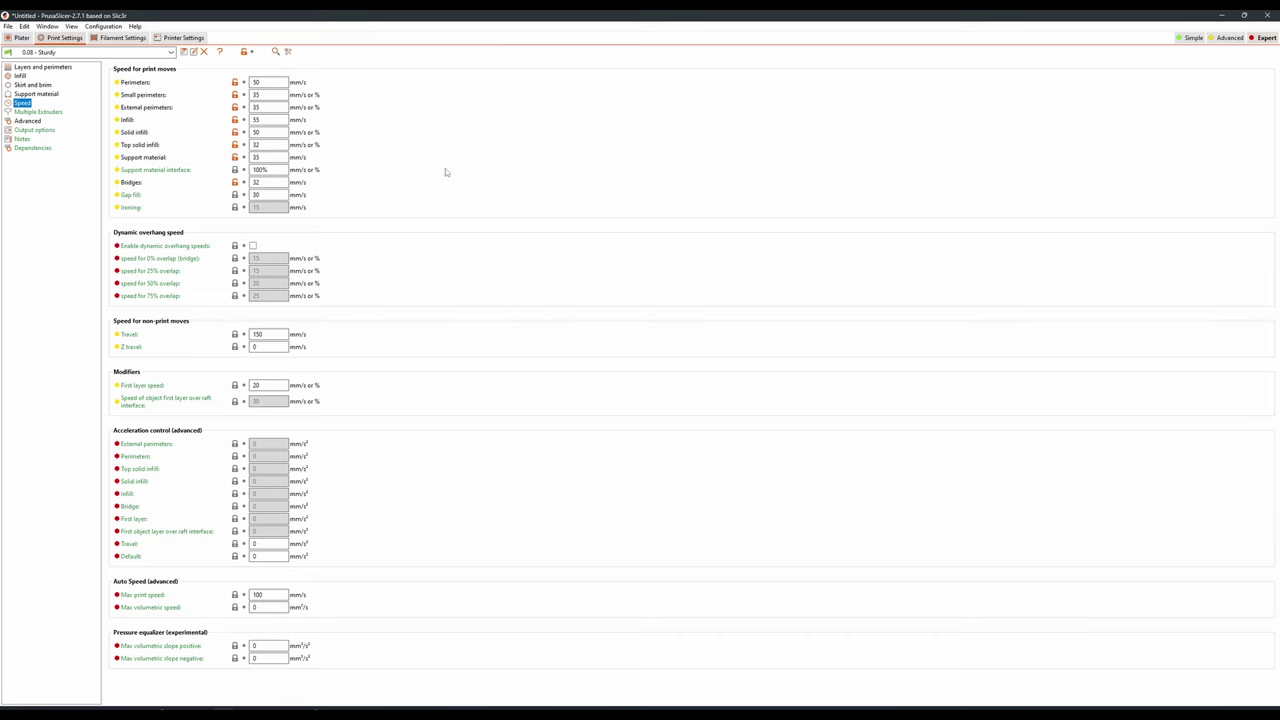
Inspect the Small perimeters speed setting on the Speed page.
{"action": "left_click", "coordinate": [281, 94]}
Go through the Advanced and Output options pages to Extruder 1, showing 2.65 mm retraction at 30 mm/s.
{"action": "left_click", "coordinate": [25, 113]}
{"action": "left_click", "coordinate": [33, 123]}
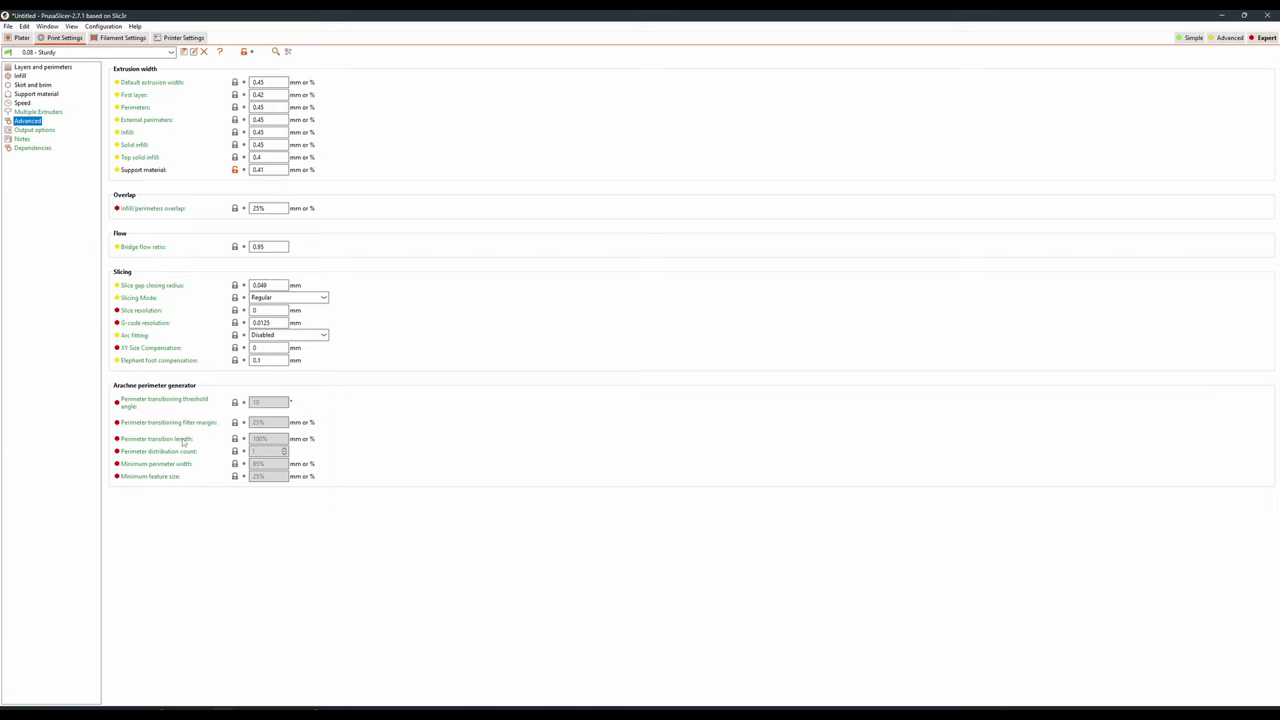
{"action": "left_click", "coordinate": [24, 130]}
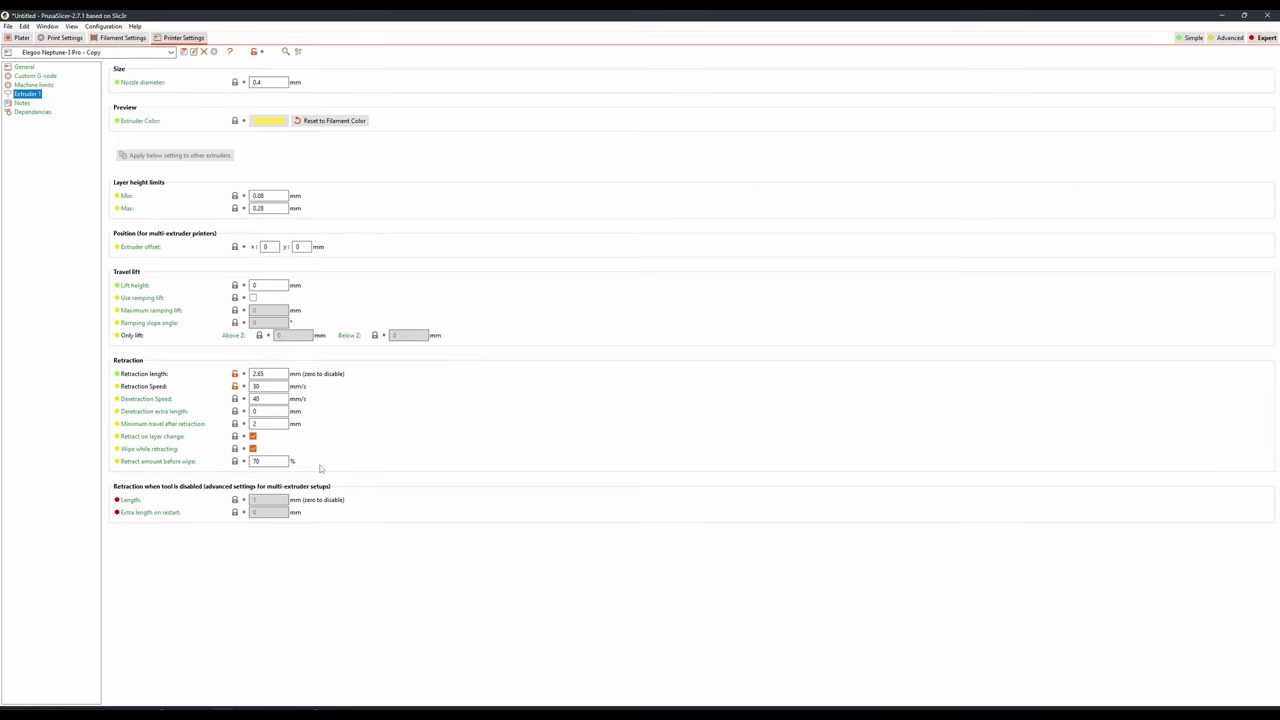
Return to the Plater's empty bed with the 0.08 - Sturdy and Neptune-3 Pro copy presets.
{"action": "key", "text": "ctrl+1"}
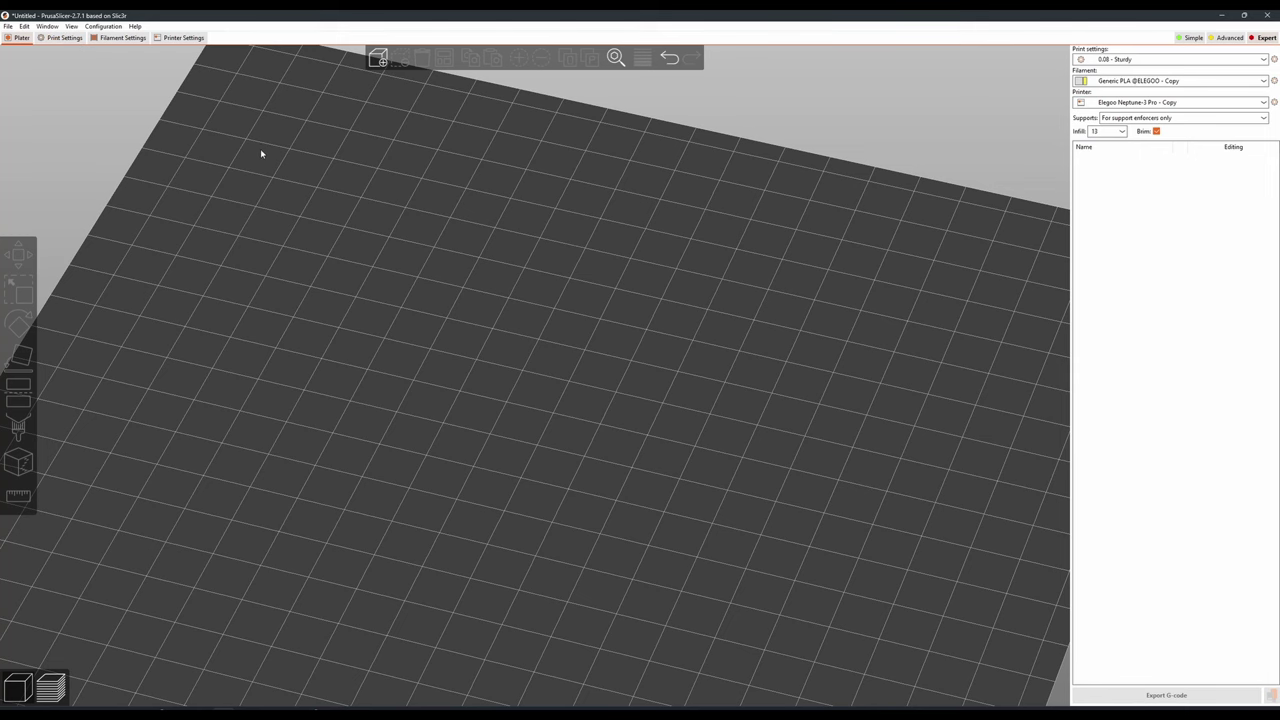
Load the Infantryman miniature under the 0.2 TREES profile, with the TowerSupports folder open alongside.
{"action": "scroll", "coordinate": [340, 310], "scroll_direction": "down", "scroll_amount": 5}
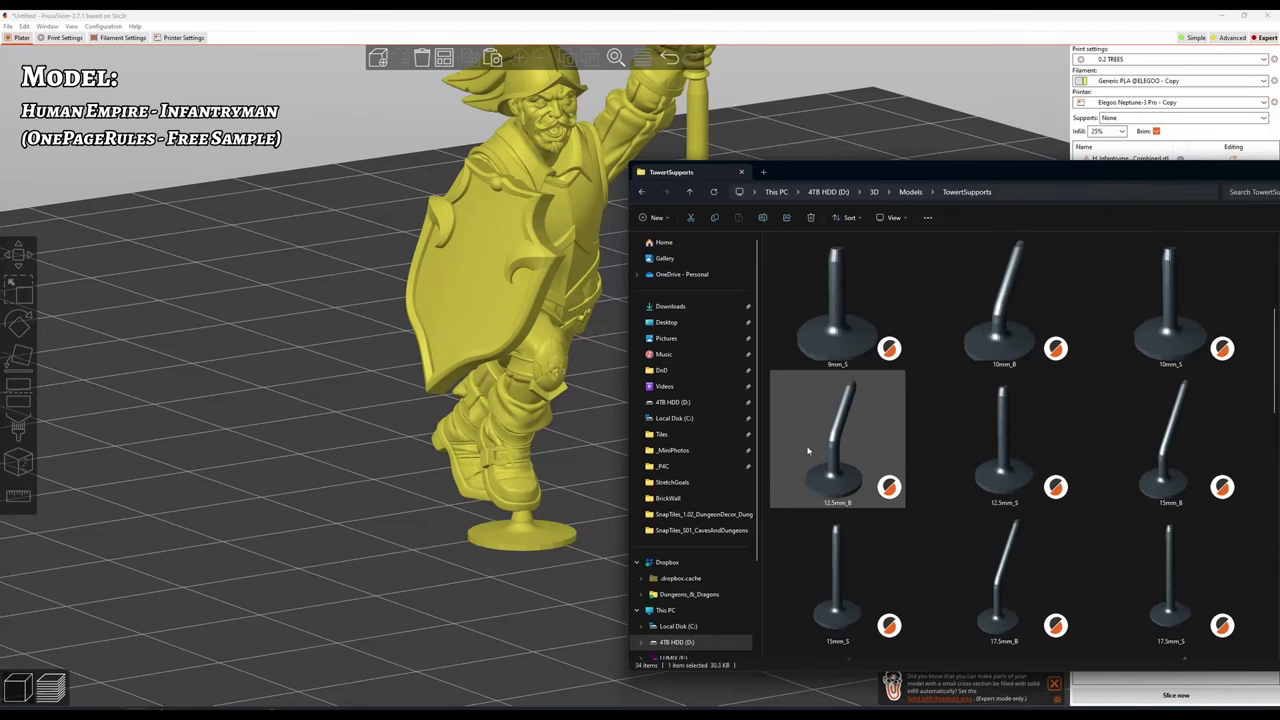
Add the 10mm_S support tower to the plate under the shield.
{"action": "left_click_drag", "start_coordinate": [1157, 322], "coordinate": [440, 560]}
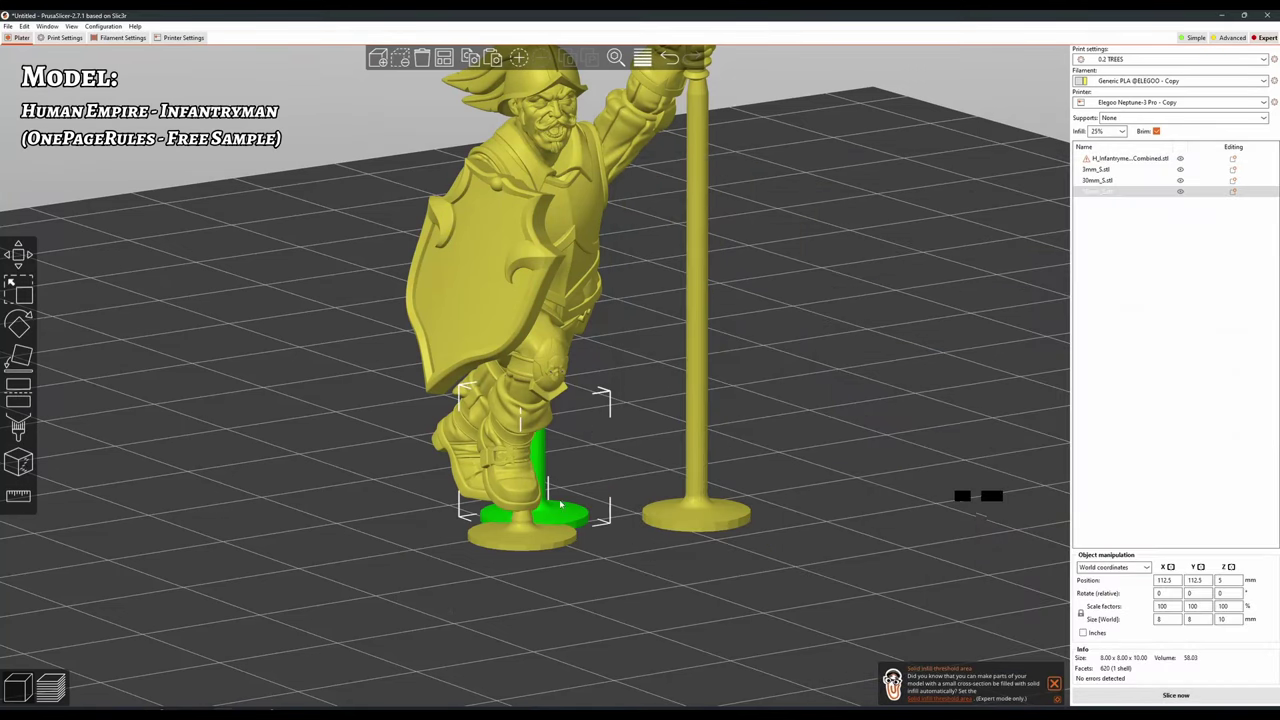
{"action": "key", "text": "m"}
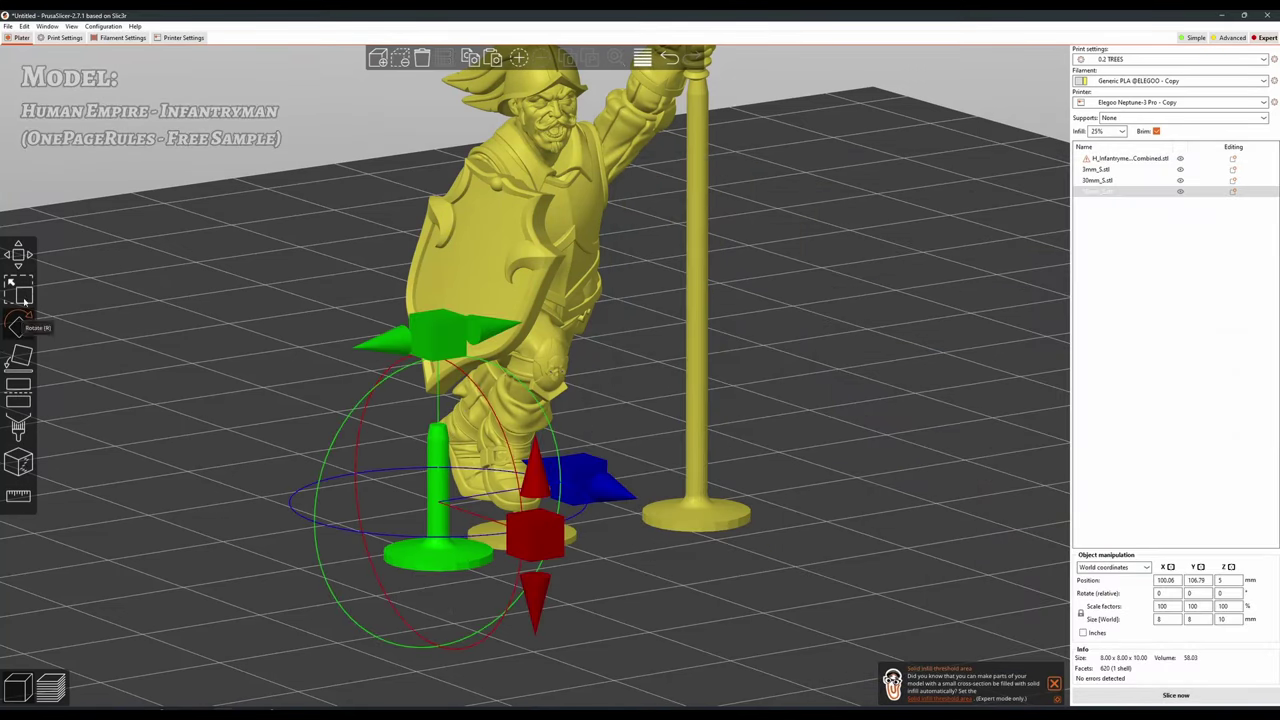
{"action": "key", "text": "s"}
{"action": "left_click", "coordinate": [14, 286]}
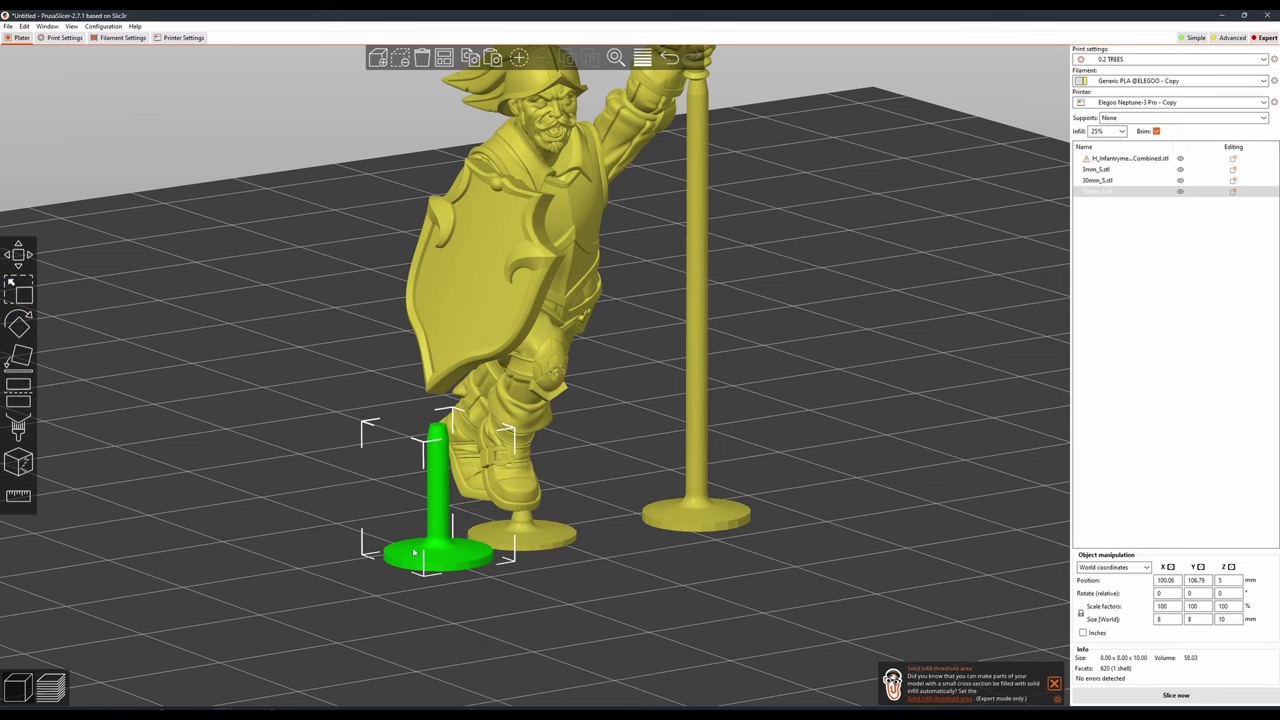
{"action": "key", "text": "1"}
{"action": "key", "text": "Delete"}
{"action": "key", "text": "ctrl+z"}
{"action": "key", "text": "0"}
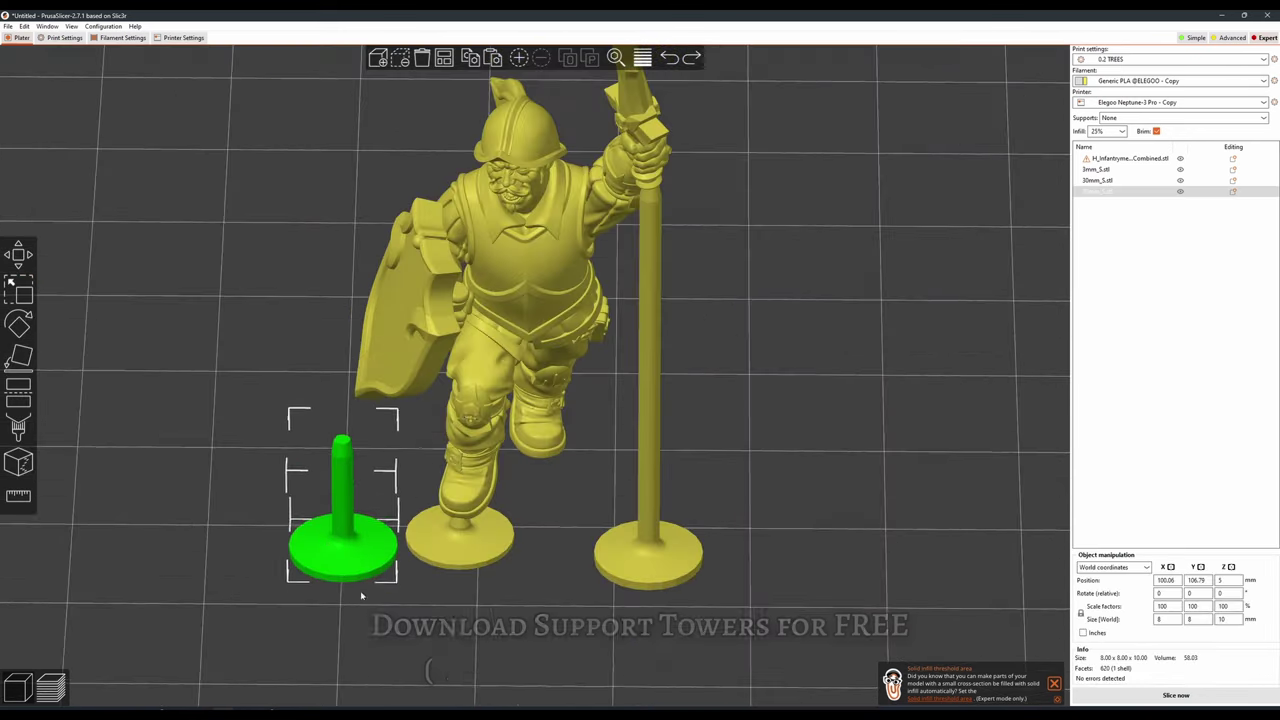
{"action": "key", "text": "1"}
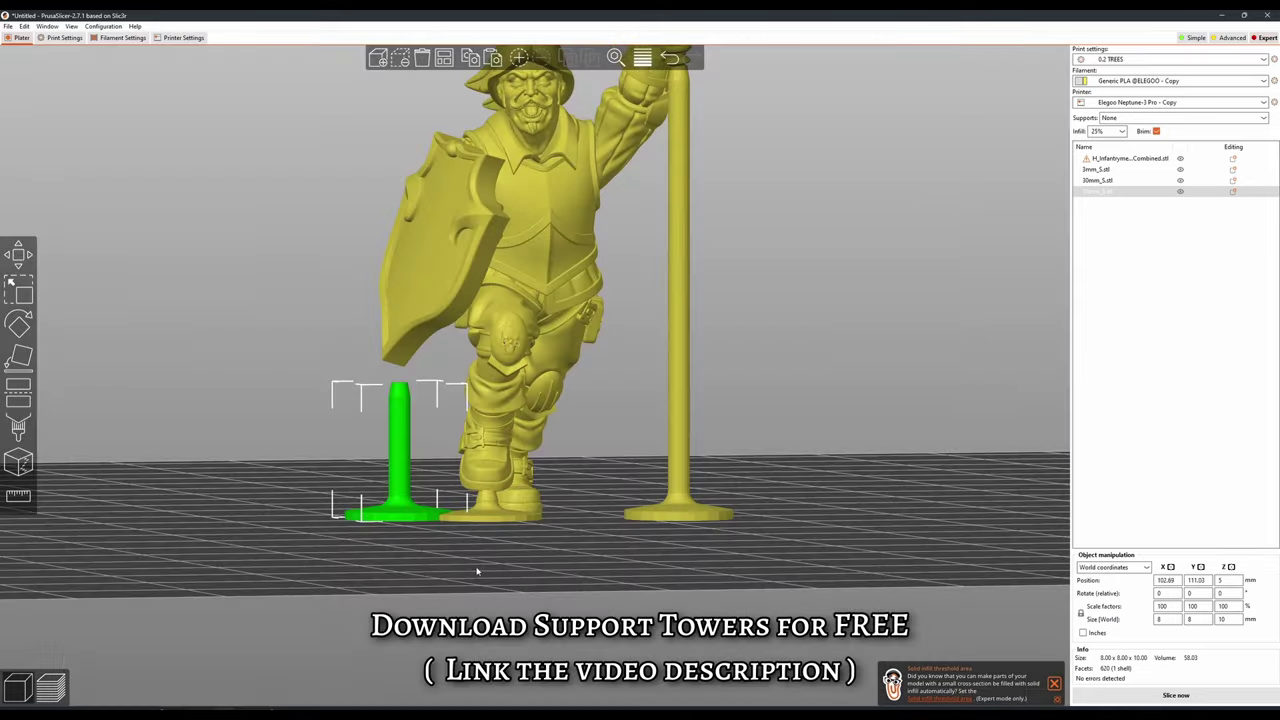
Stretch the 10mm_S tower up to 11.46 mm tall.
{"action": "scroll", "coordinate": [359, 328], "scroll_direction": "up", "scroll_amount": 5}
{"action": "key", "text": "m"}
{"action": "left_click_drag", "start_coordinate": [338, 292], "coordinate": [335, 258]}
{"action": "left_click_drag", "start_coordinate": [255, 314], "coordinate": [150, 376]}
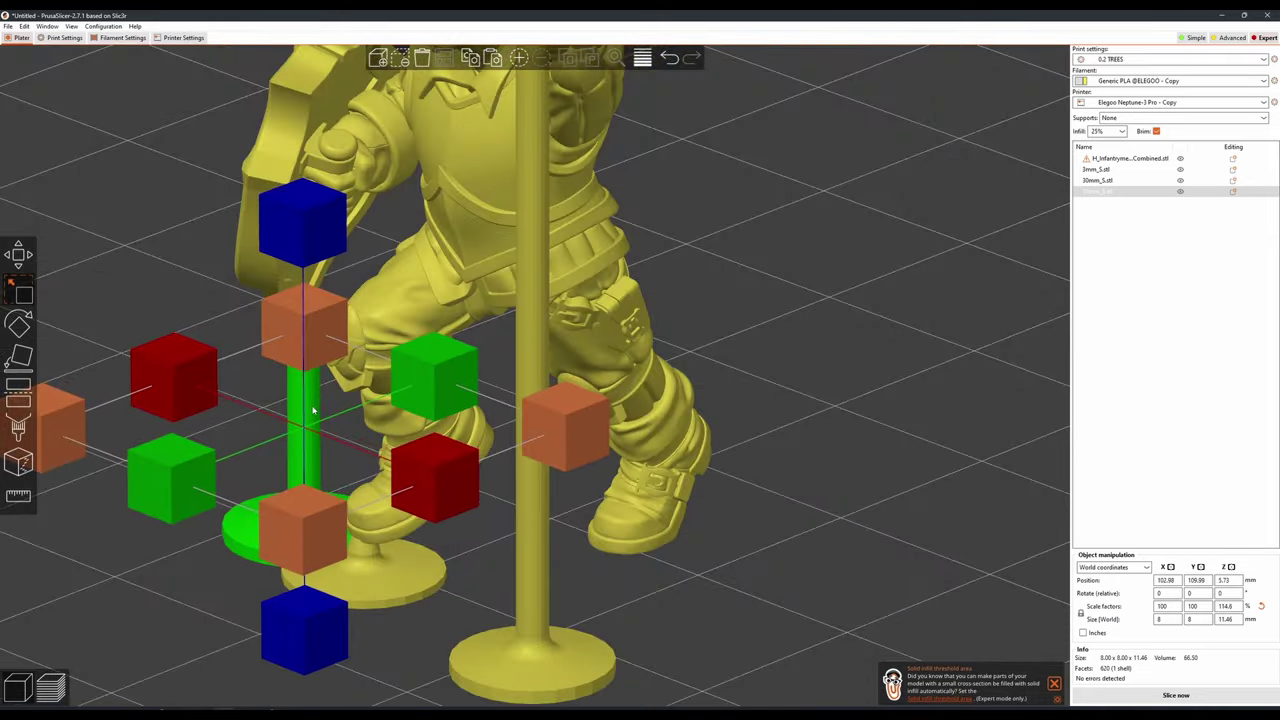
{"action": "left_click", "coordinate": [208, 343]}
{"action": "left_click_drag", "start_coordinate": [208, 343], "coordinate": [231, 300]}
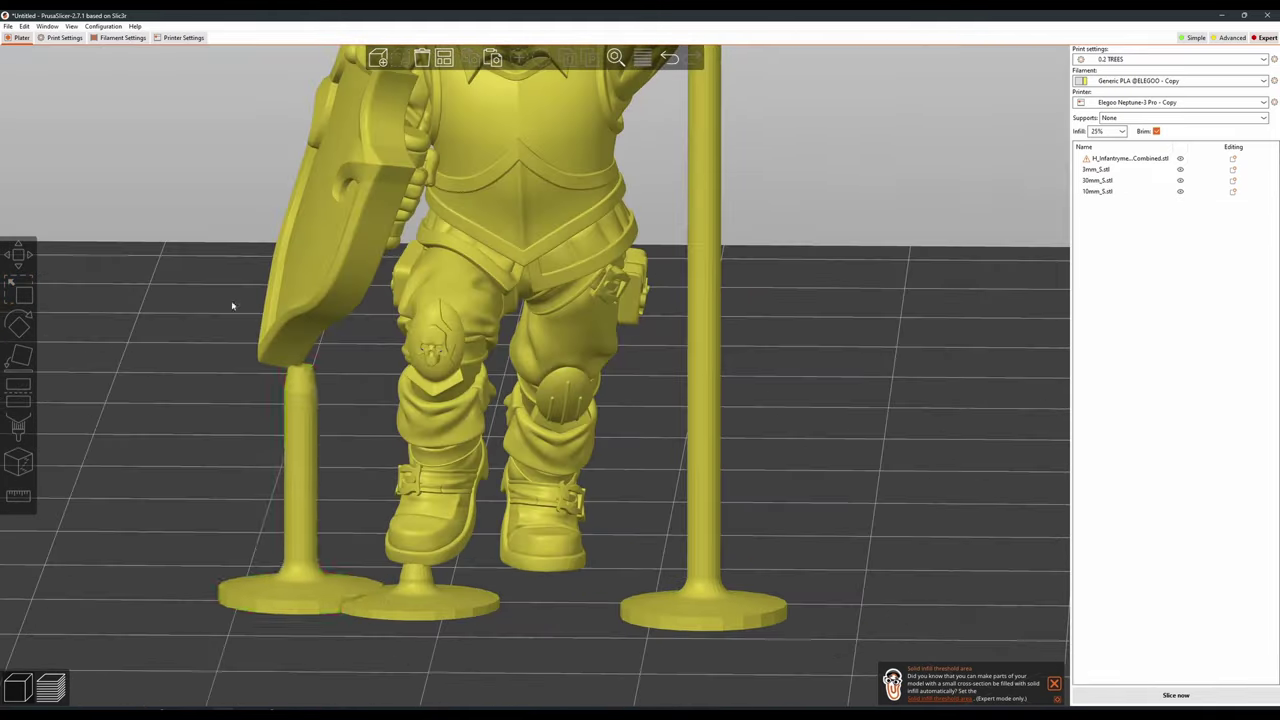
Paste a second tower beside it, stretch it to 12.1 mm, and fine-tune the first tower's height.
{"action": "left_click", "coordinate": [297, 425]}
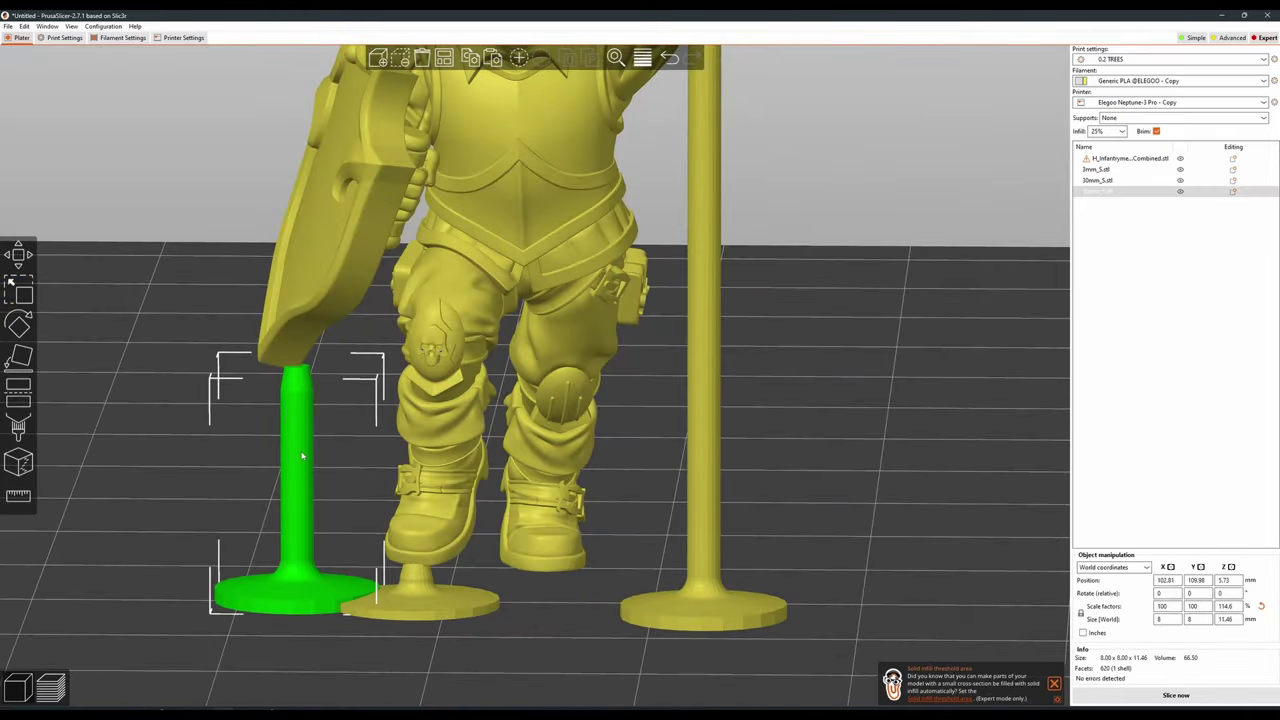
{"action": "key", "text": "ctrl+v"}
{"action": "left_click_drag", "start_coordinate": [540, 578], "coordinate": [256, 625]}
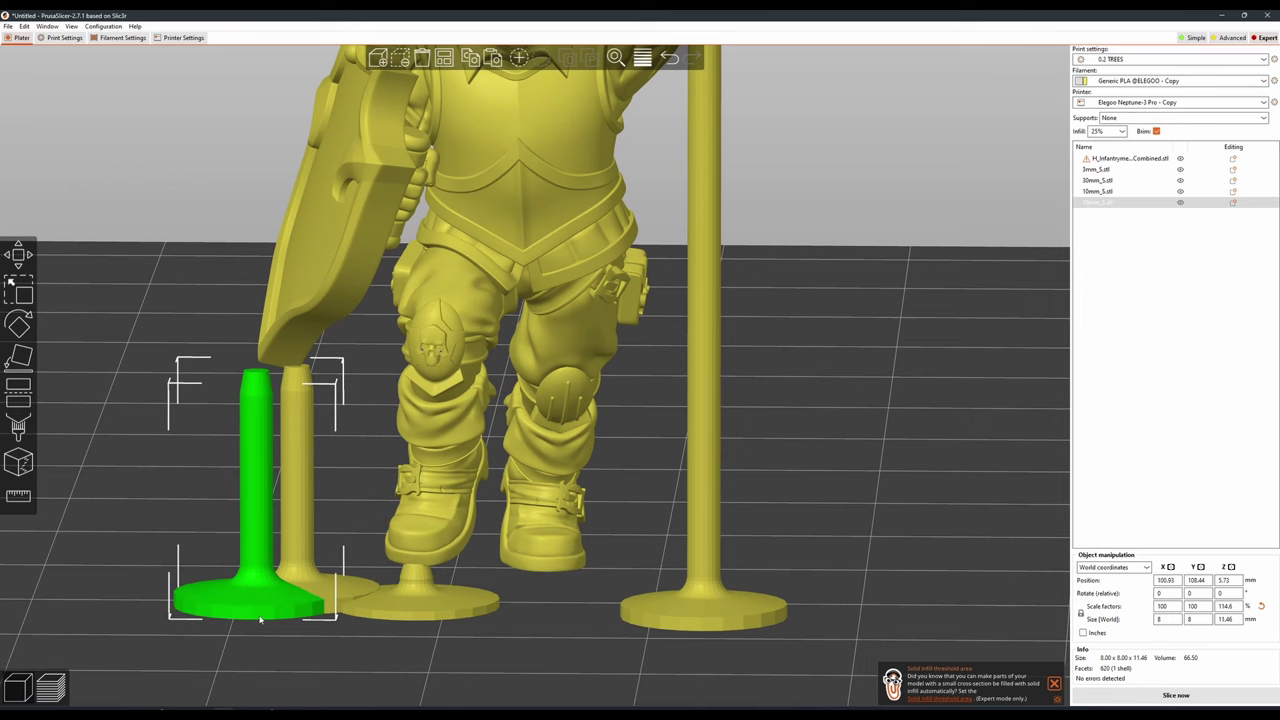
{"action": "left_click", "coordinate": [22, 292]}
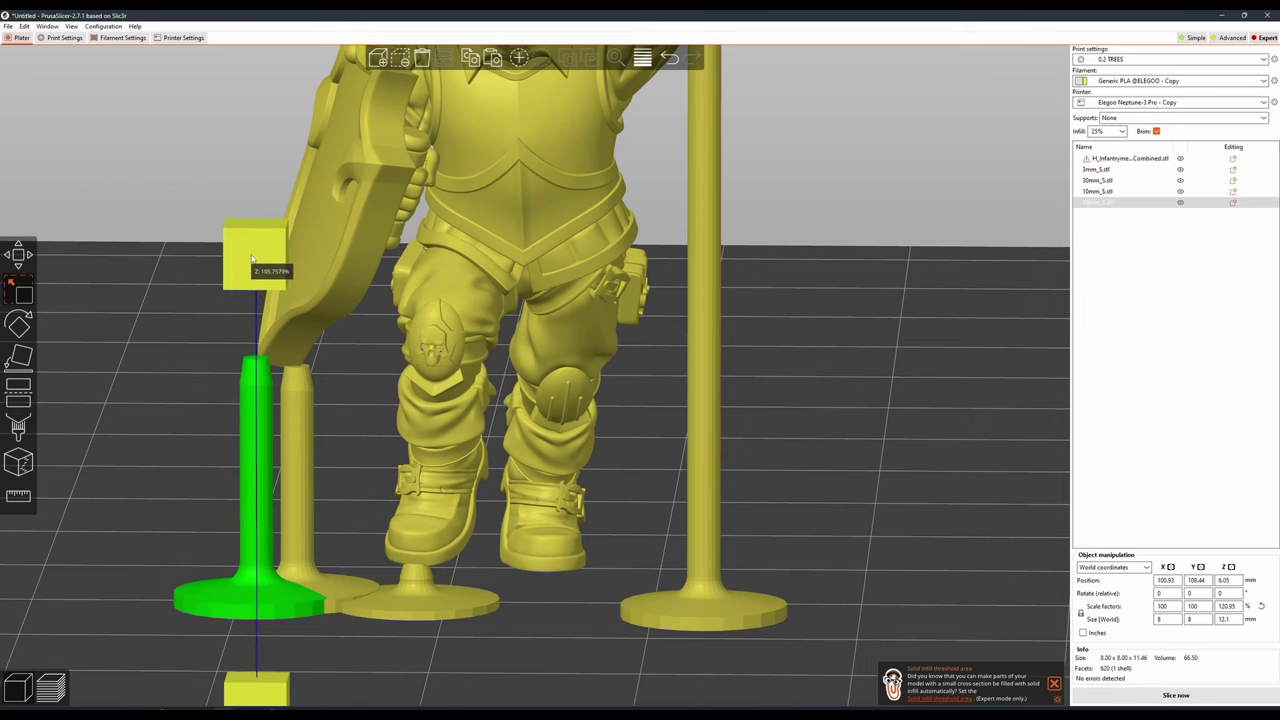
{"action": "left_click_drag", "start_coordinate": [253, 262], "coordinate": [250, 266]}
{"action": "left_click_drag", "start_coordinate": [240, 282], "coordinate": [520, 540]}
{"action": "left_click_drag", "start_coordinate": [540, 470], "coordinate": [622, 270]}
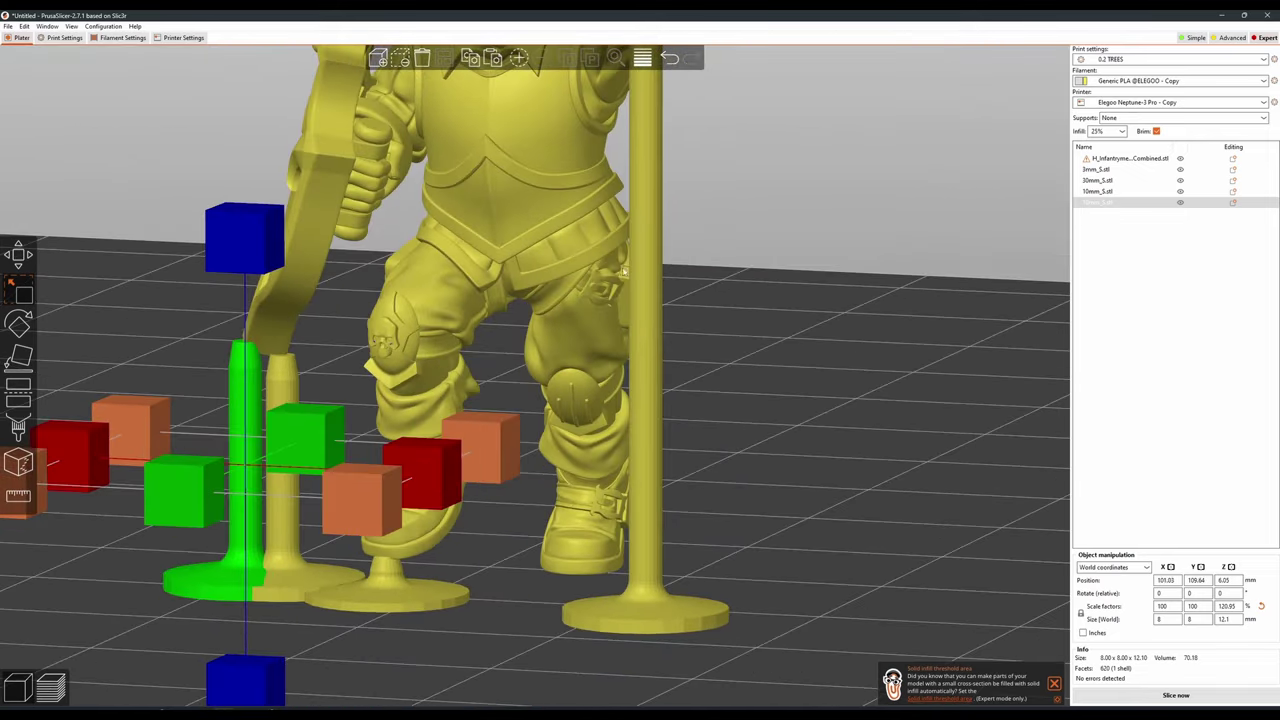
{"action": "left_click", "coordinate": [268, 311]}
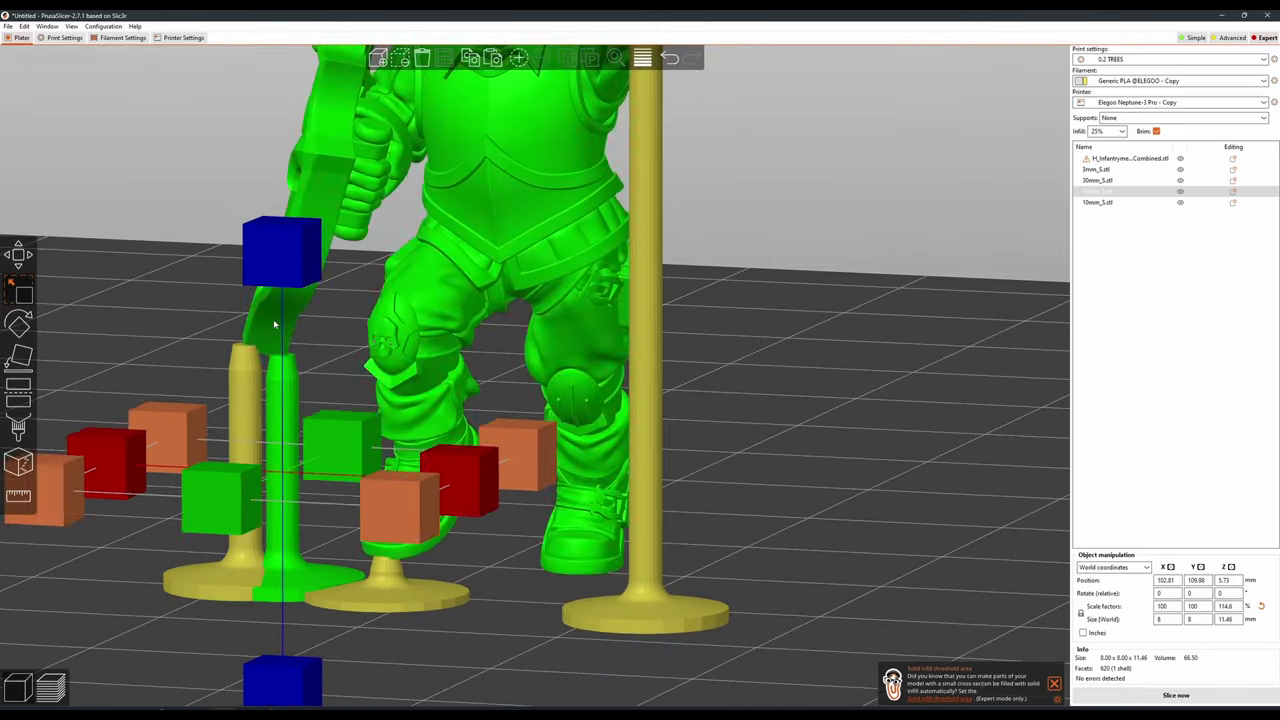
{"action": "left_click", "coordinate": [276, 330]}
{"action": "left_click_drag", "start_coordinate": [600, 230], "coordinate": [943, 229]}
Move the 3mm support tower under the figure's front foot and lower its height.
{"action": "scroll", "coordinate": [940, 255], "scroll_direction": "down", "scroll_amount": 5}
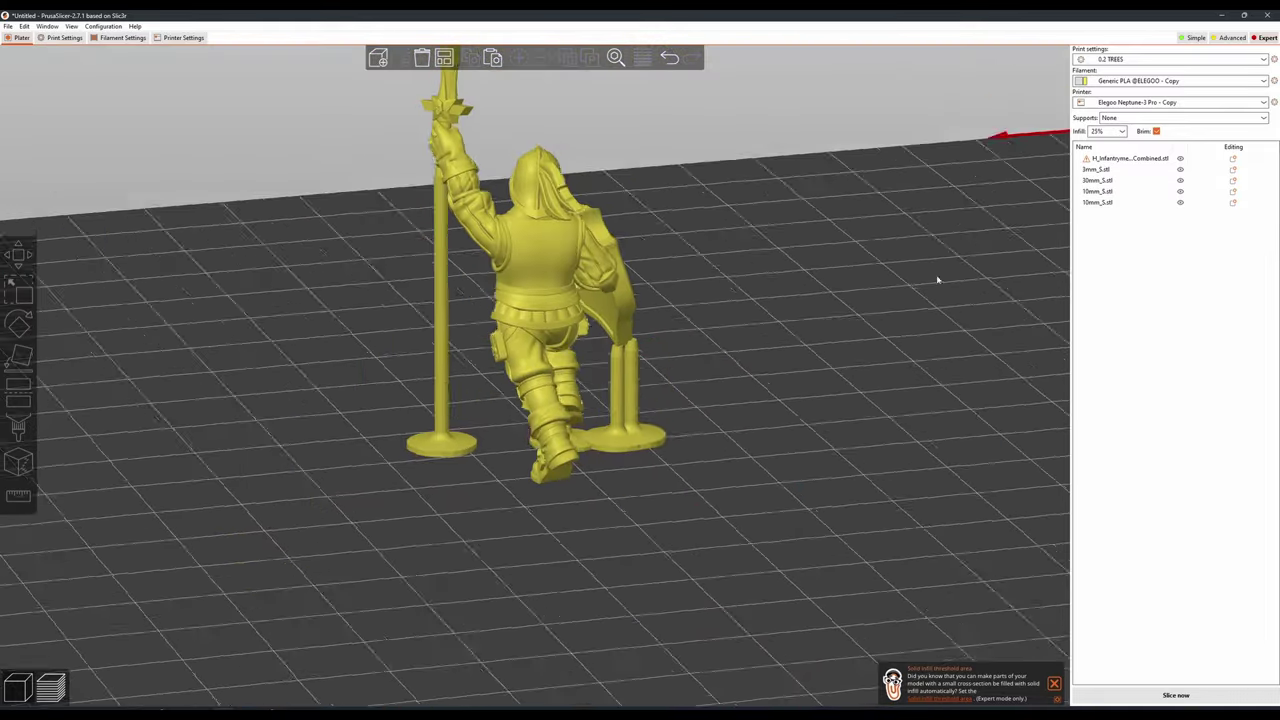
{"action": "left_click_drag", "start_coordinate": [937, 280], "coordinate": [700, 300]}
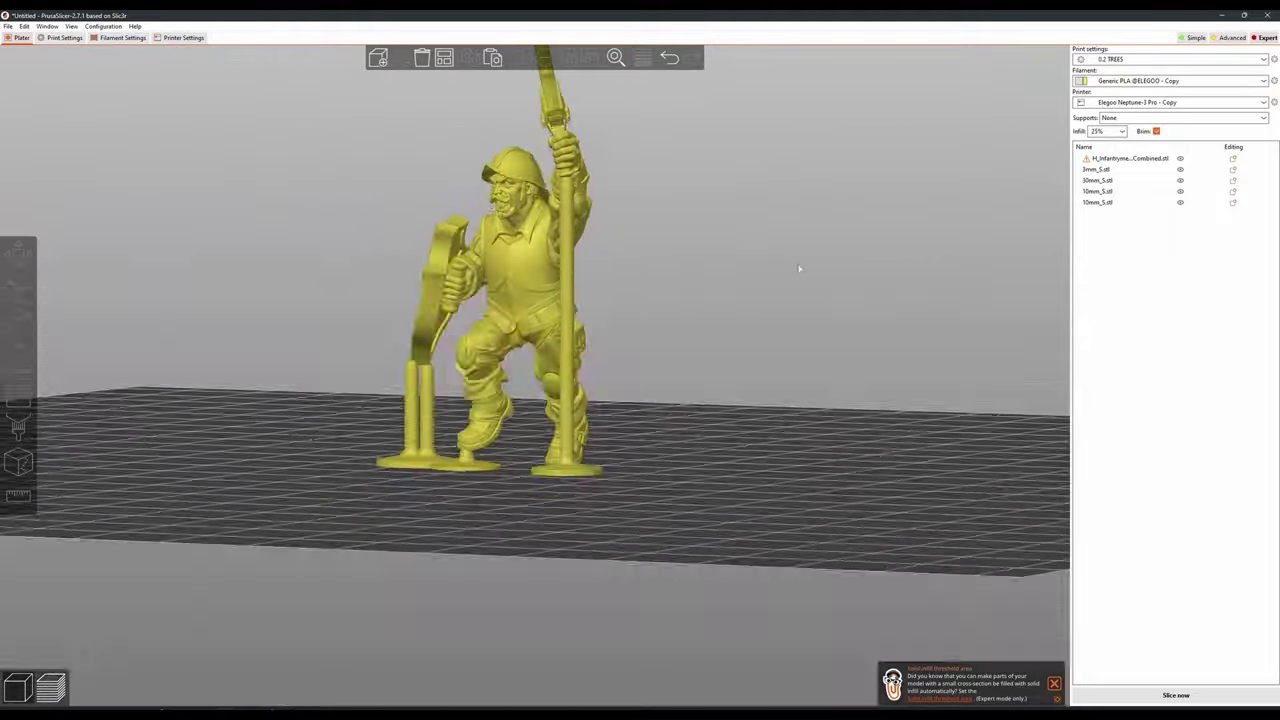
{"action": "scroll", "coordinate": [440, 550], "scroll_direction": "up", "scroll_amount": 5}
{"action": "left_click", "coordinate": [440, 550]}
{"action": "left_click", "coordinate": [440, 550]}
{"action": "key", "text": "Delete"}
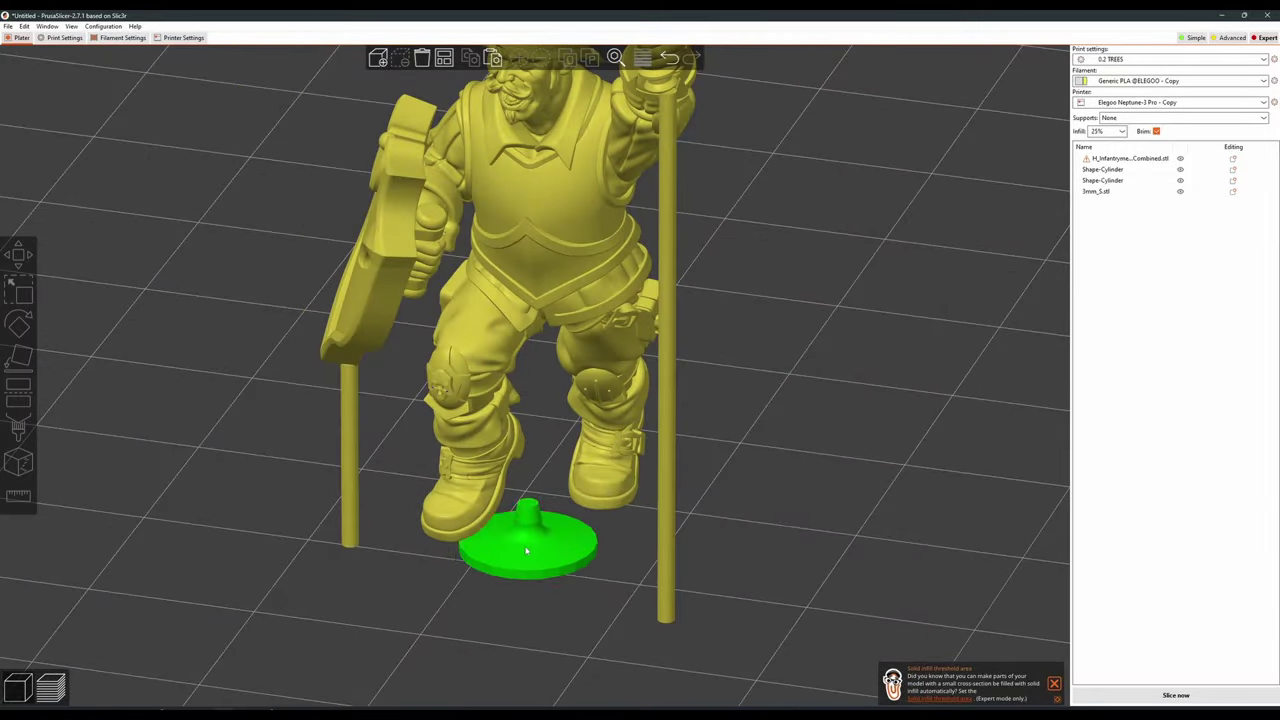
{"action": "left_click_drag", "start_coordinate": [529, 545], "coordinate": [445, 572]}
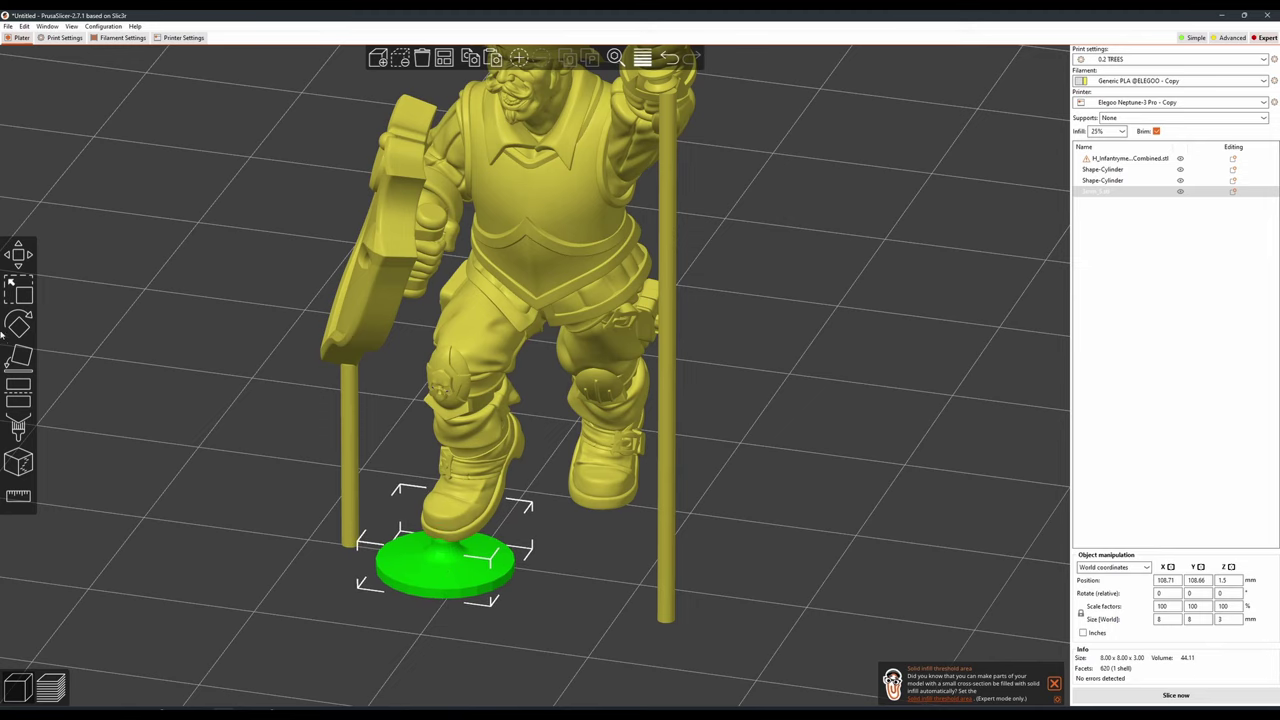
{"action": "left_click", "coordinate": [24, 293]}
{"action": "scroll", "coordinate": [453, 263], "scroll_direction": "up", "scroll_amount": 6}
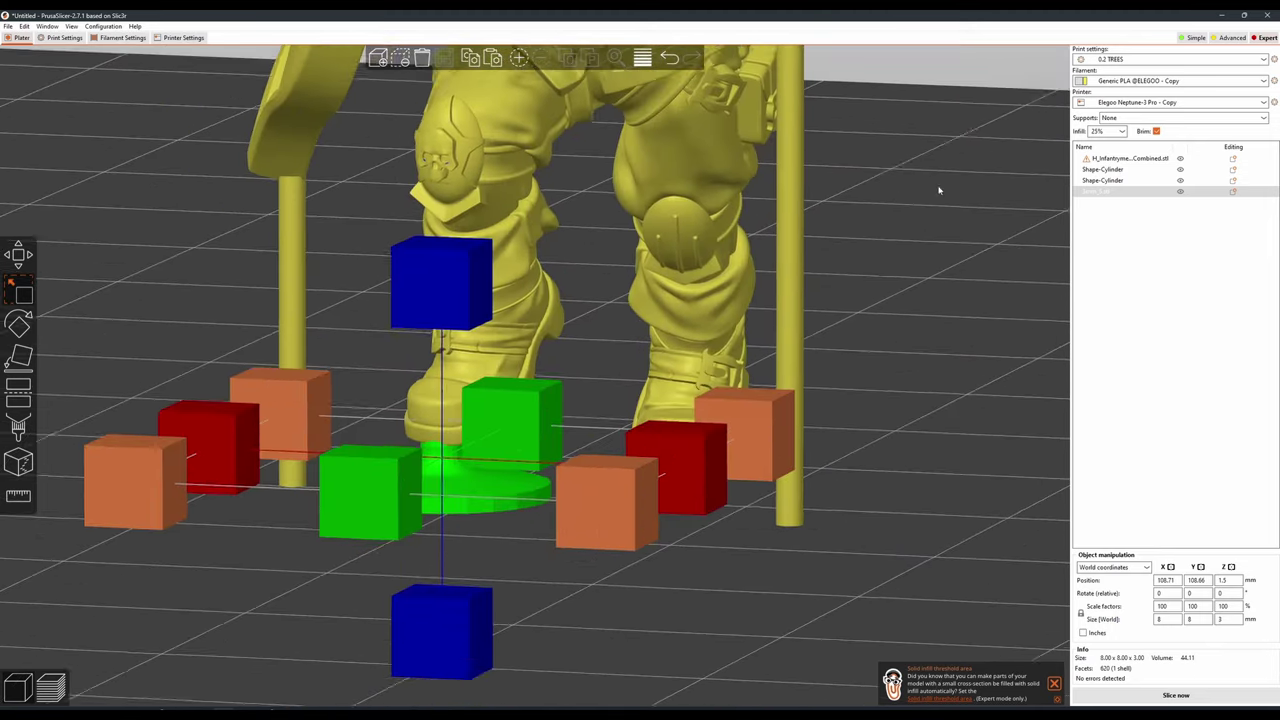
{"action": "left_click_drag", "start_coordinate": [453, 263], "coordinate": [456, 312]}
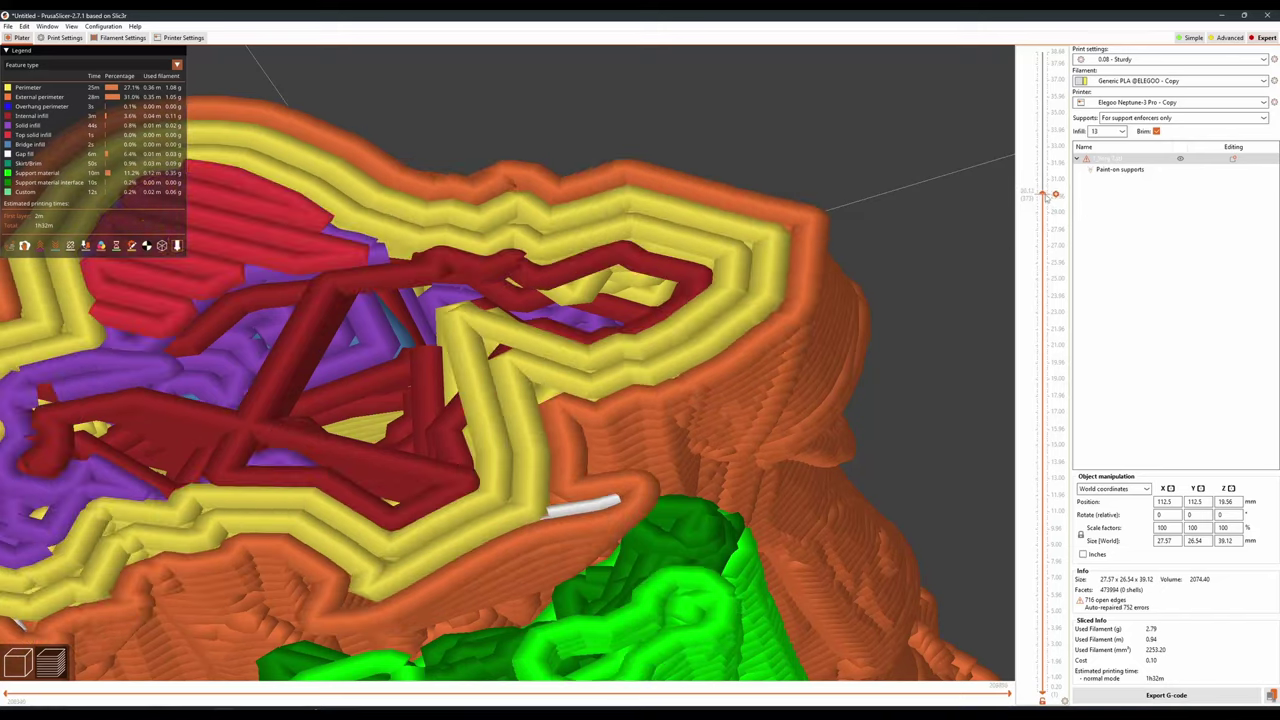
Raise the preview layer slider to reveal the top layers, then add a cylinder beside the figure.
{"action": "left_click_drag", "start_coordinate": [1047, 197], "coordinate": [1046, 171]}
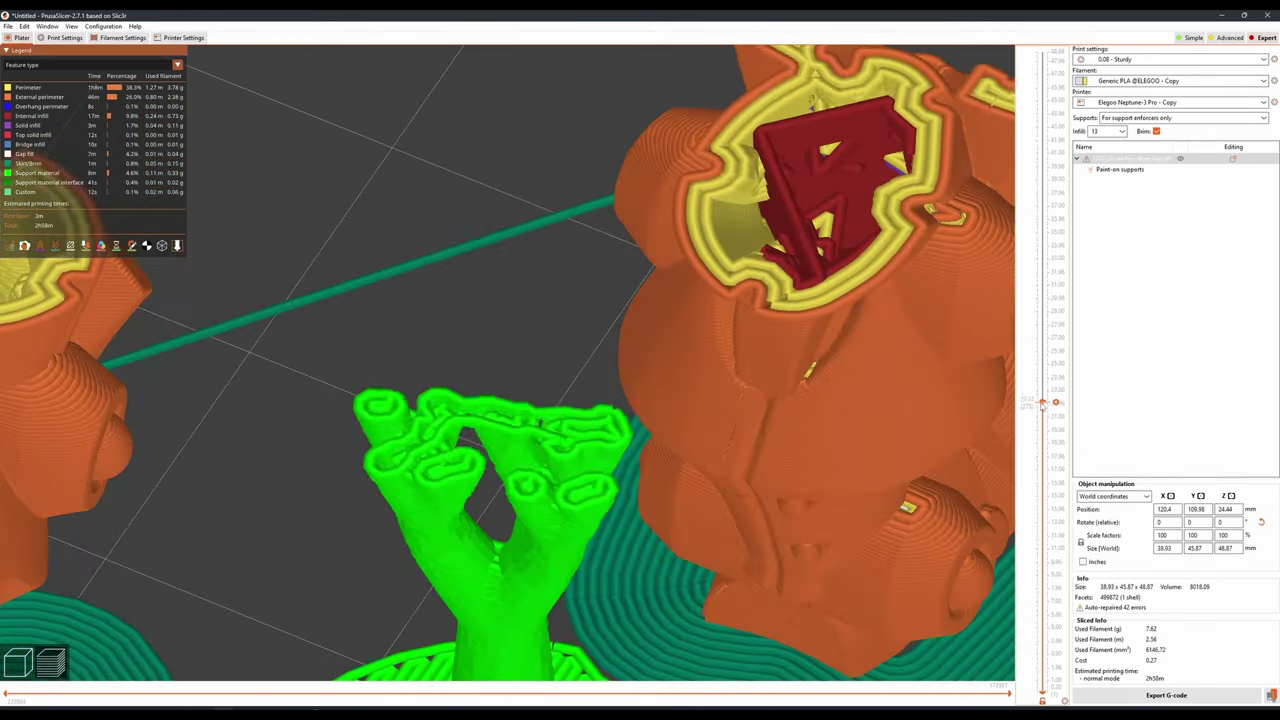
{"action": "left_click_drag", "start_coordinate": [1043, 398], "coordinate": [1041, 365]}
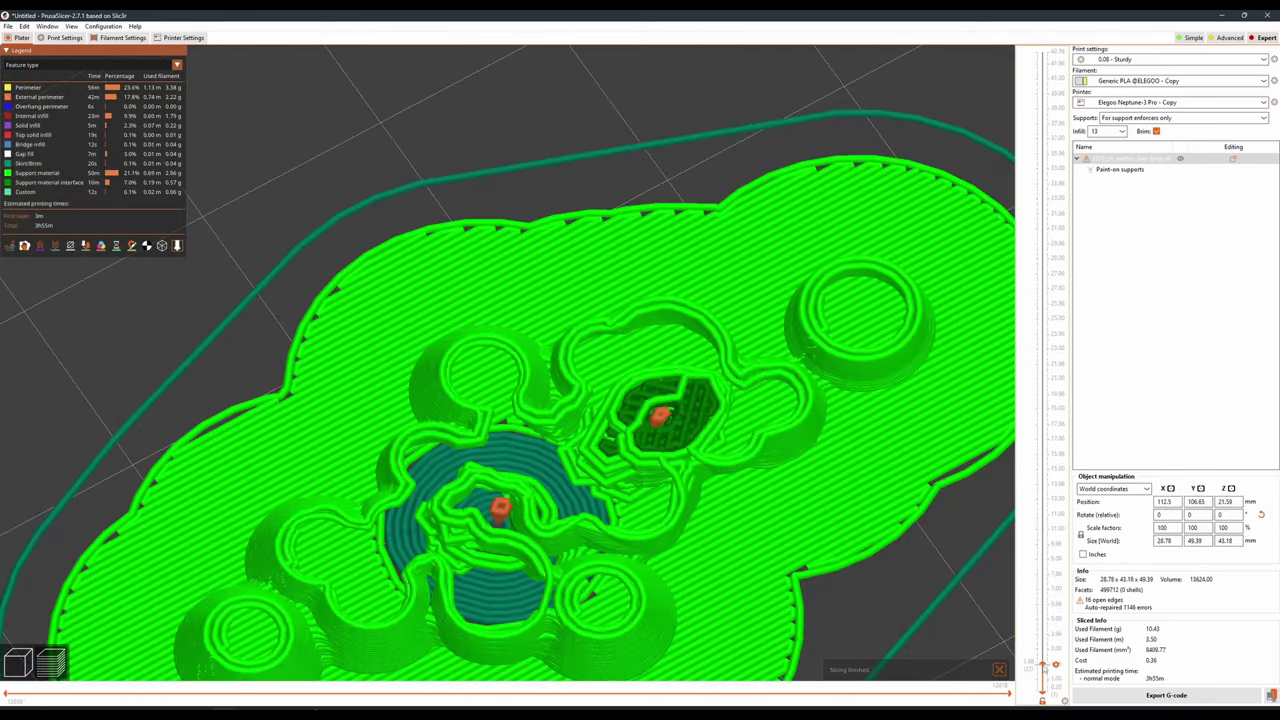
{"action": "left_click_drag", "start_coordinate": [1042, 665], "coordinate": [1052, 560]}
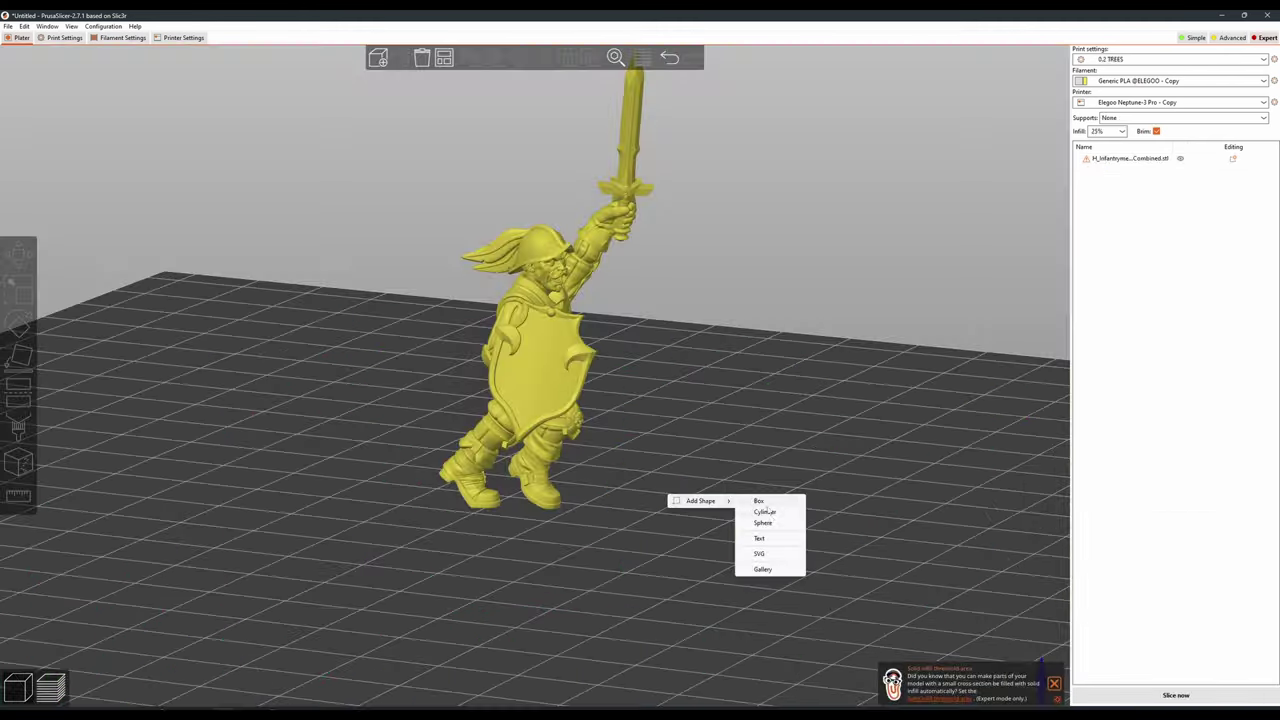
{"action": "left_click", "coordinate": [770, 515]}
Set the cylinder's X size to 1 mm and stretch it taller into a thin pole.
{"action": "left_click_drag", "start_coordinate": [753, 472], "coordinate": [733, 481]}
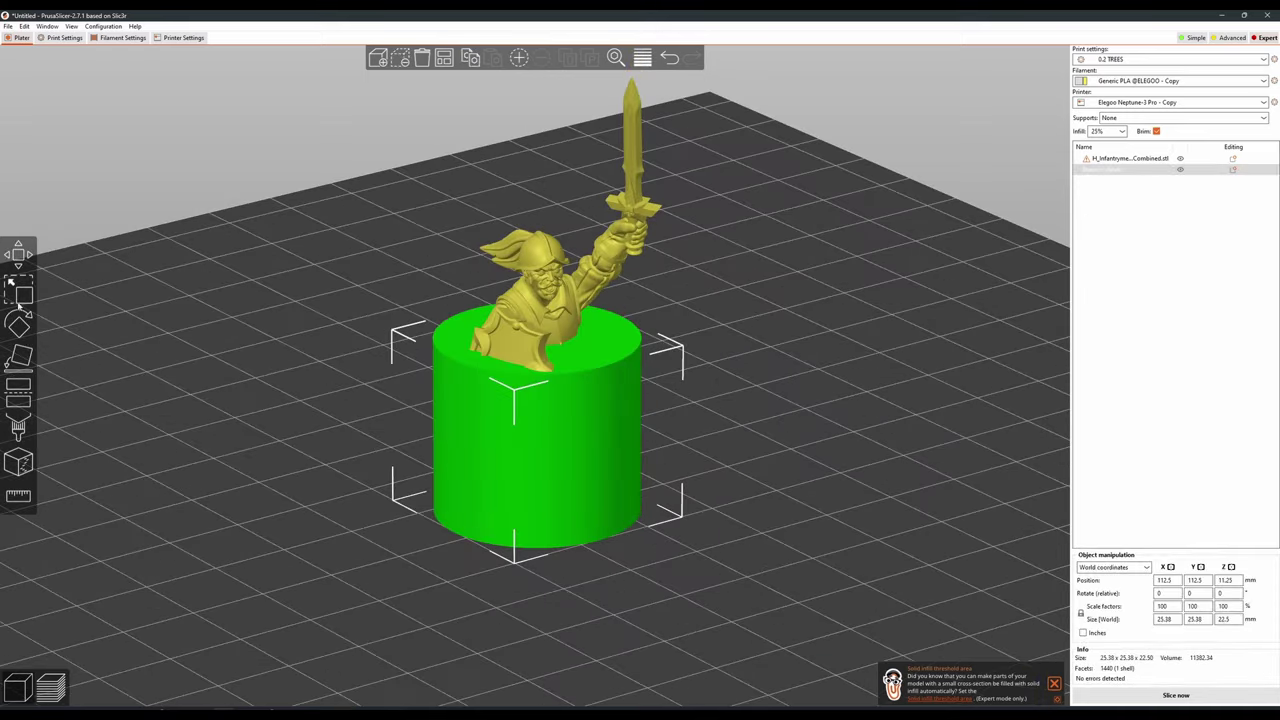
{"action": "left_click", "coordinate": [1164, 619]}
{"action": "type", "text": "1"}
{"action": "key", "text": "Return"}
{"action": "scroll", "coordinate": [743, 494], "scroll_direction": "up", "scroll_amount": 5}
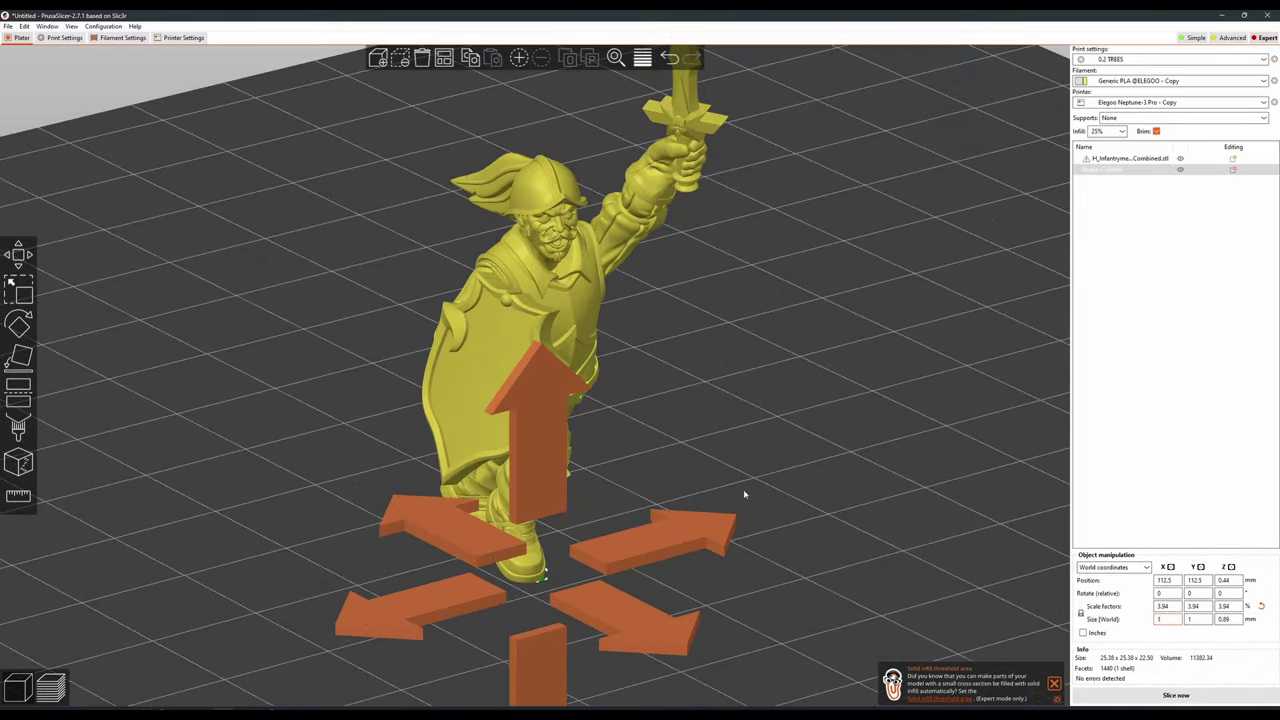
{"action": "mouse_move", "coordinate": [546, 580]}
{"action": "left_mouse_down"}
{"action": "mouse_move", "coordinate": [517, 600]}
{"action": "mouse_move", "coordinate": [540, 557]}
{"action": "left_mouse_up"}
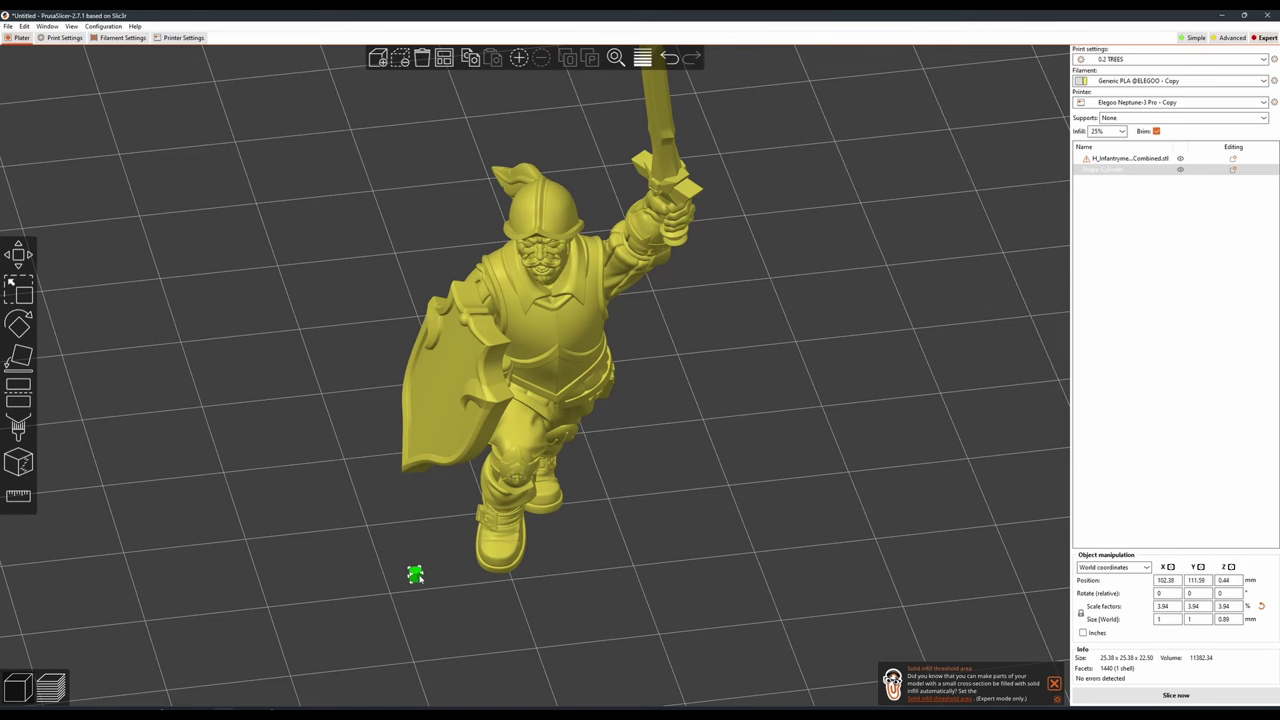
{"action": "left_click", "coordinate": [18, 290]}
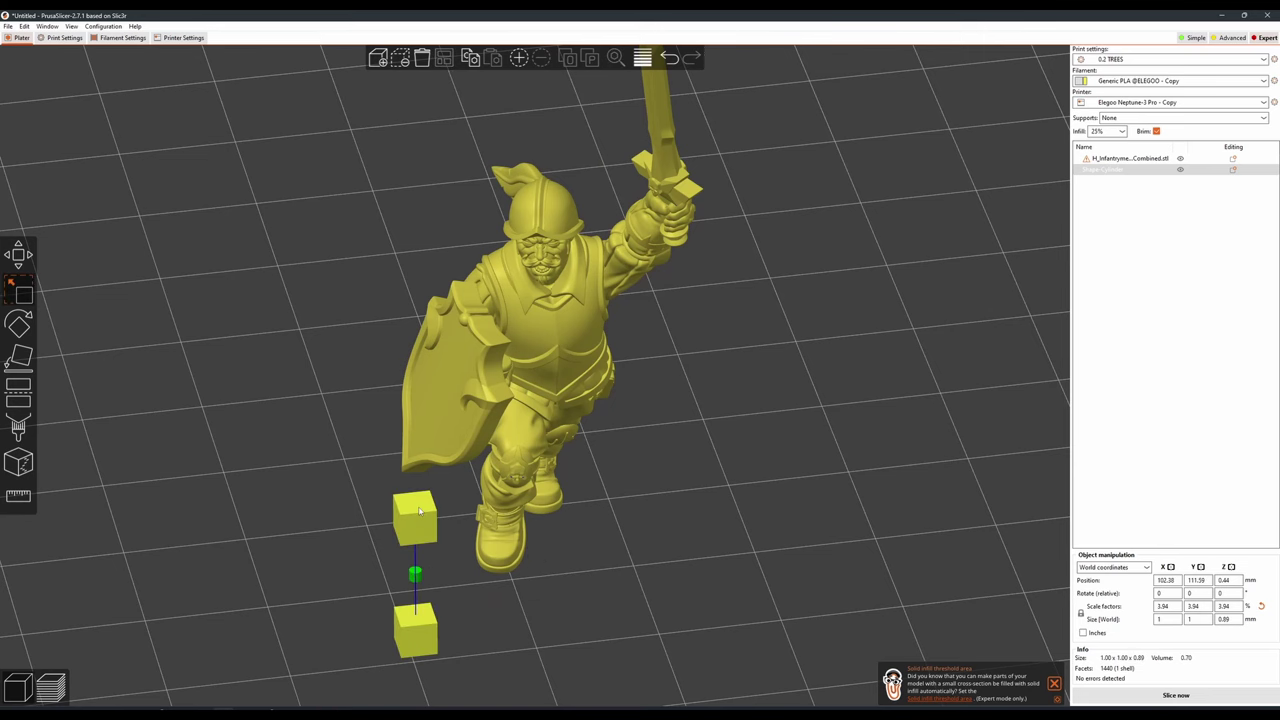
{"action": "left_click_drag", "start_coordinate": [403, 14], "coordinate": [405, 10]}
{"action": "left_click", "coordinate": [1223, 619]}
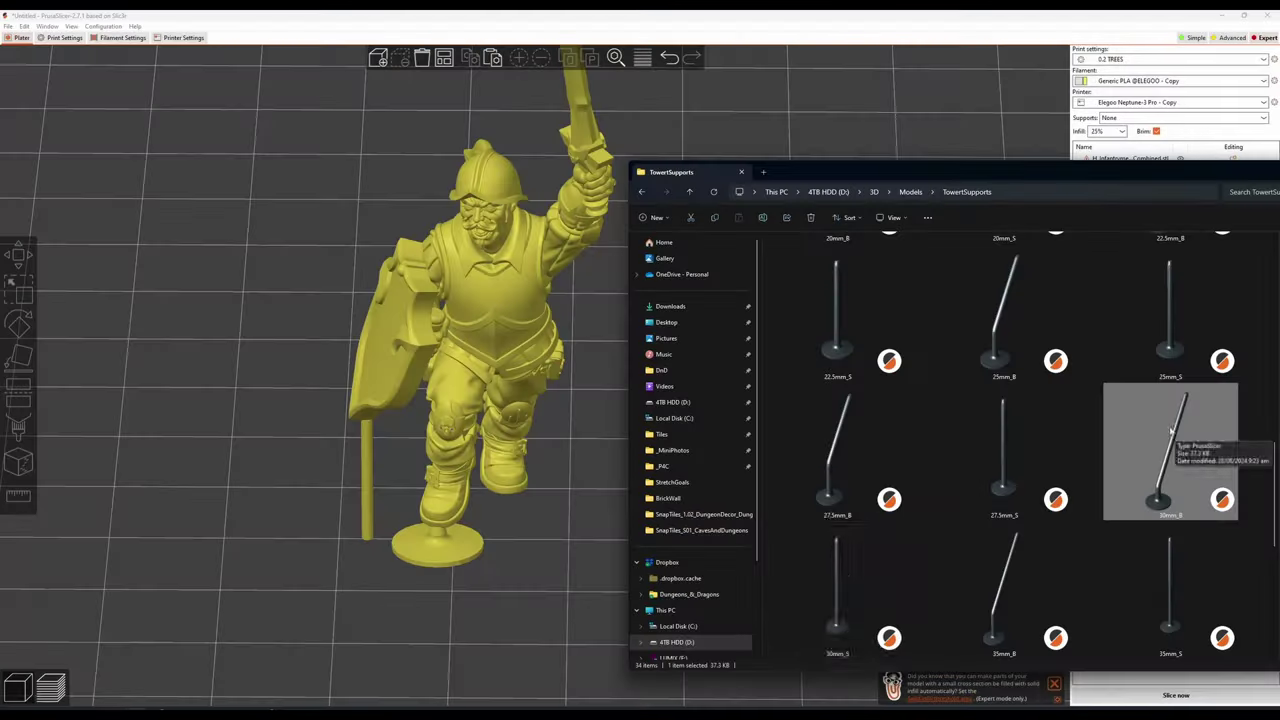
Place the 3mm_S support rod beside the figure and stretch it up toward the sword hand.
{"action": "left_click_drag", "start_coordinate": [838, 590], "coordinate": [503, 477]}
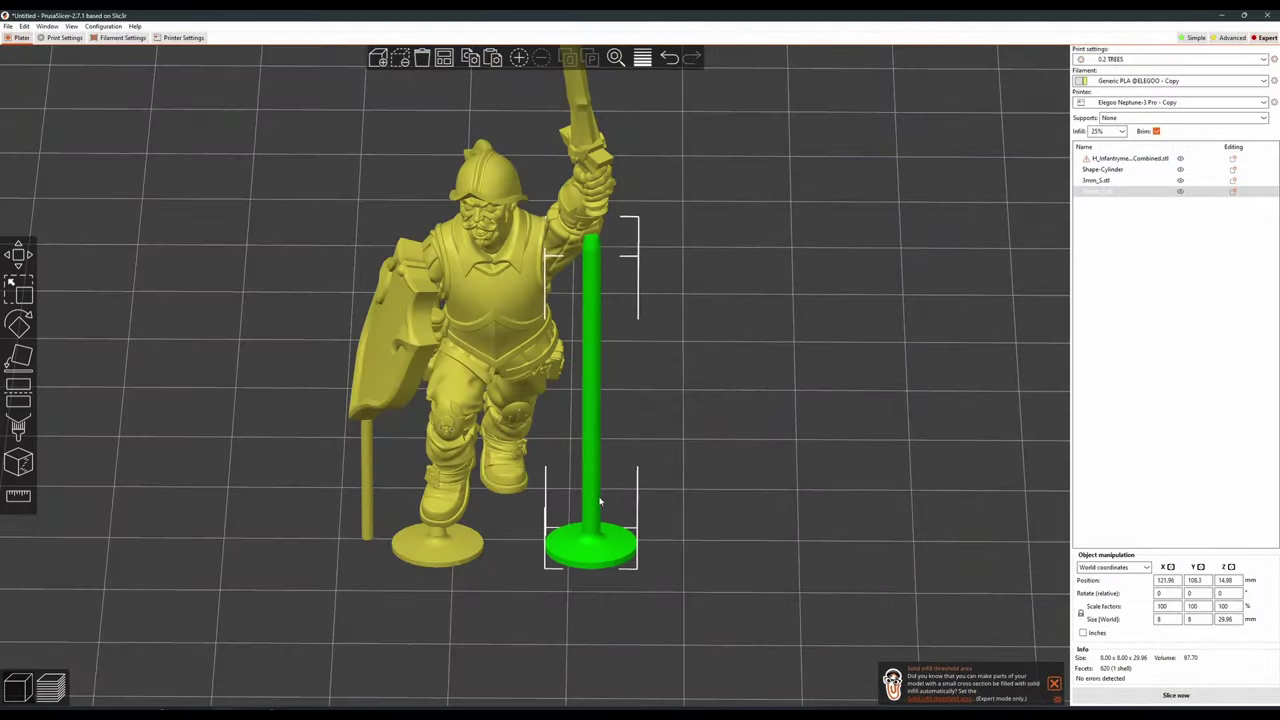
{"action": "left_click_drag", "start_coordinate": [300, 420], "coordinate": [655, 411]}
{"action": "mouse_move", "coordinate": [450, 420]}
{"action": "left_mouse_down"}
{"action": "mouse_move", "coordinate": [420, 420]}
{"action": "mouse_move", "coordinate": [437, 420]}
{"action": "left_mouse_up"}
{"action": "key", "text": "s"}
{"action": "left_click_drag", "start_coordinate": [439, 162], "coordinate": [441, 165]}
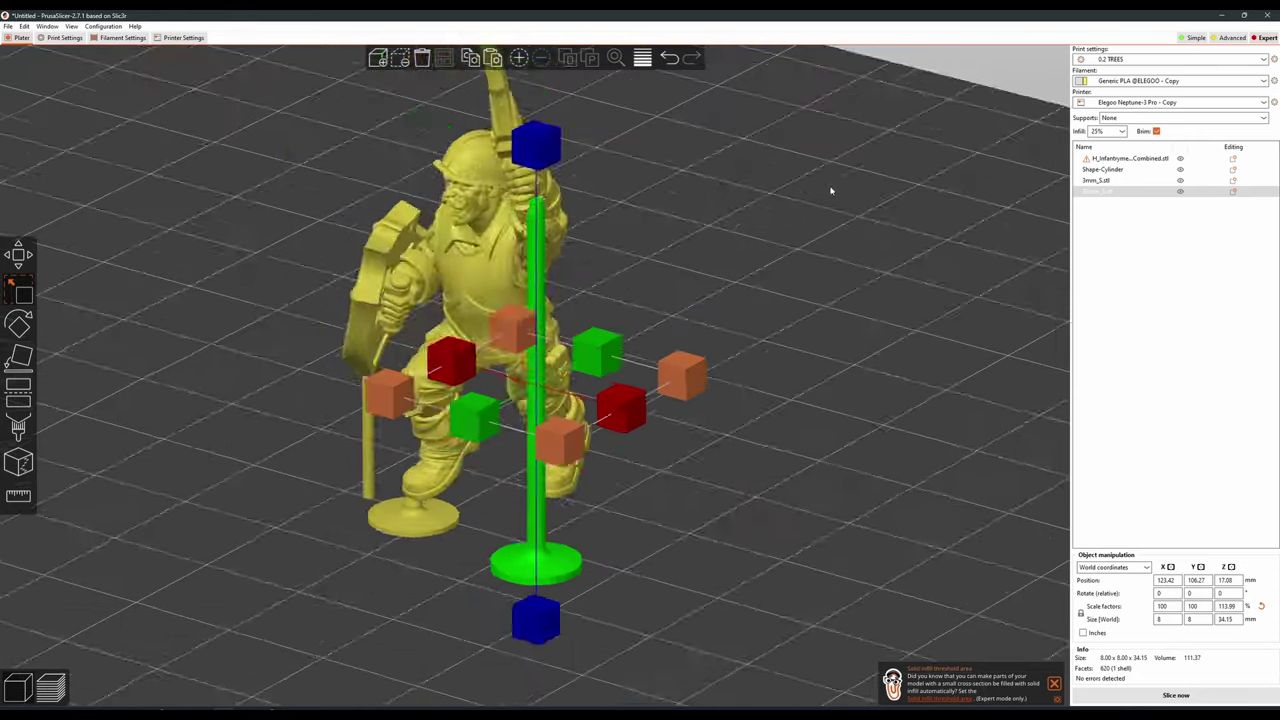
{"action": "scroll", "coordinate": [671, 220], "scroll_direction": "up", "scroll_amount": 5}
{"action": "left_click_drag", "start_coordinate": [523, 86], "coordinate": [557, 190]}
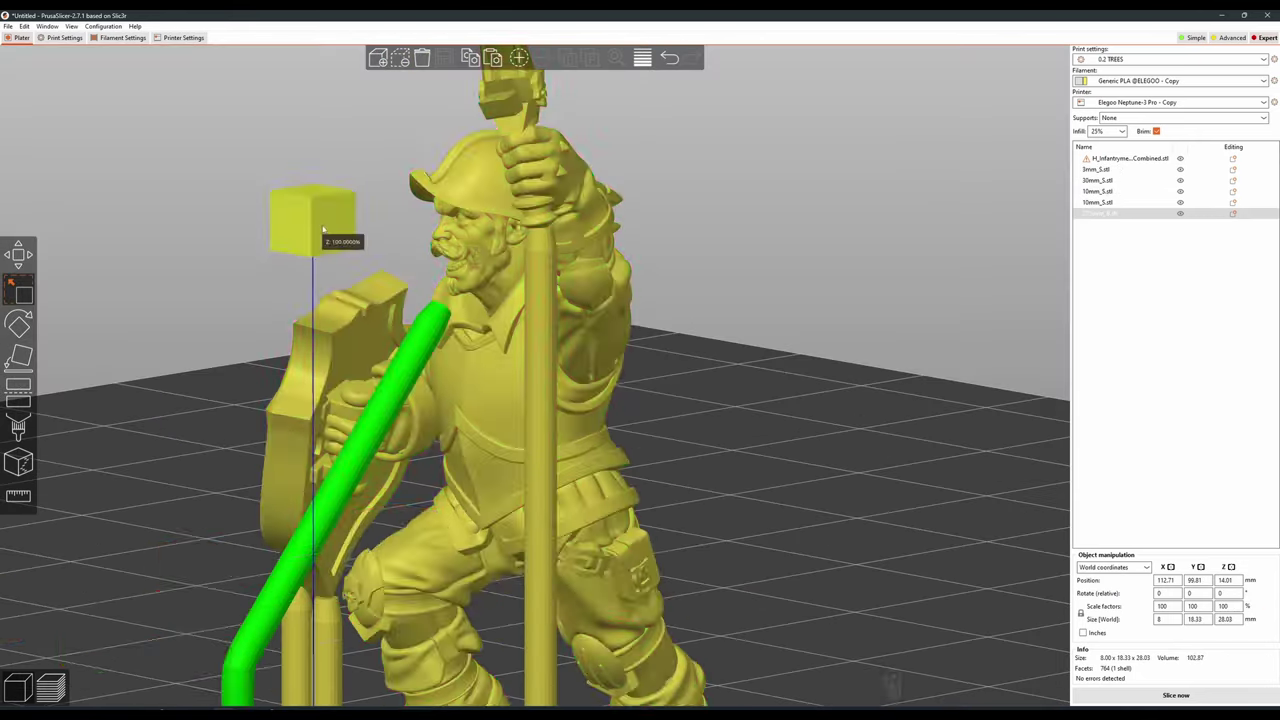
Scale the angled rod to 102.58% and confirm the figure rests on its support towers.
{"action": "left_click_drag", "start_coordinate": [323, 231], "coordinate": [323, 214]}
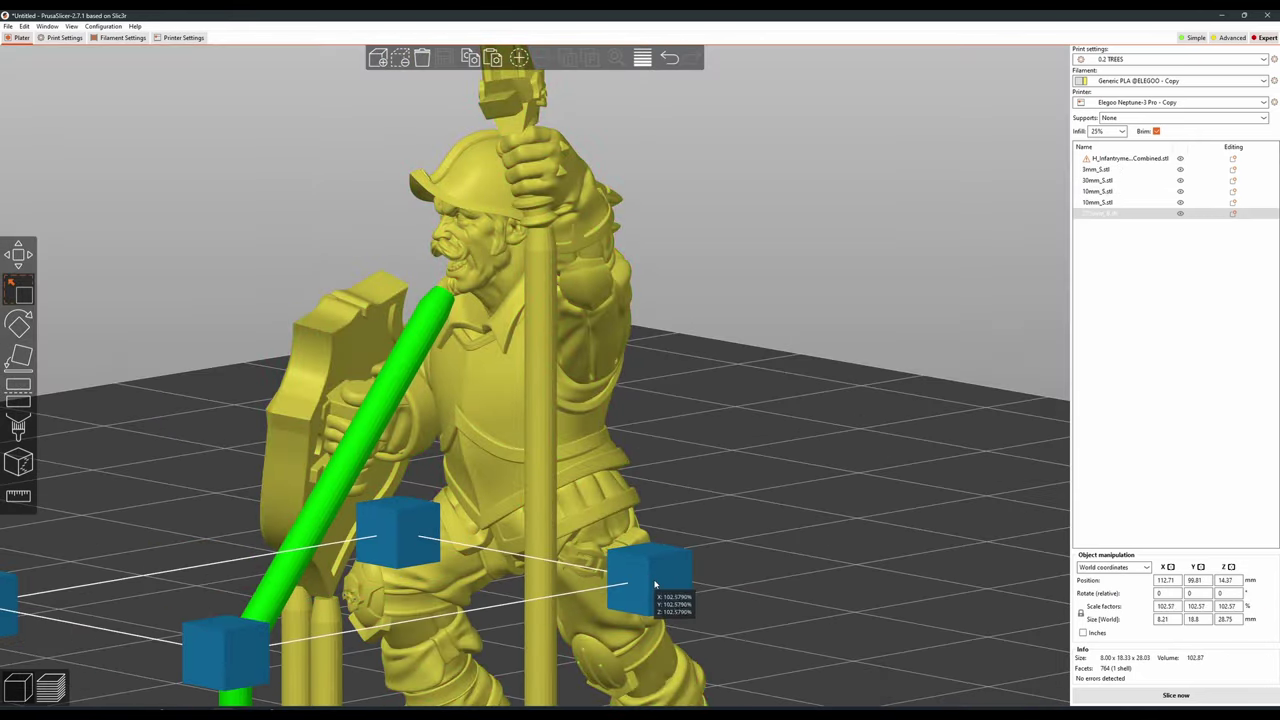
{"action": "left_click_drag", "start_coordinate": [693, 480], "coordinate": [748, 400]}
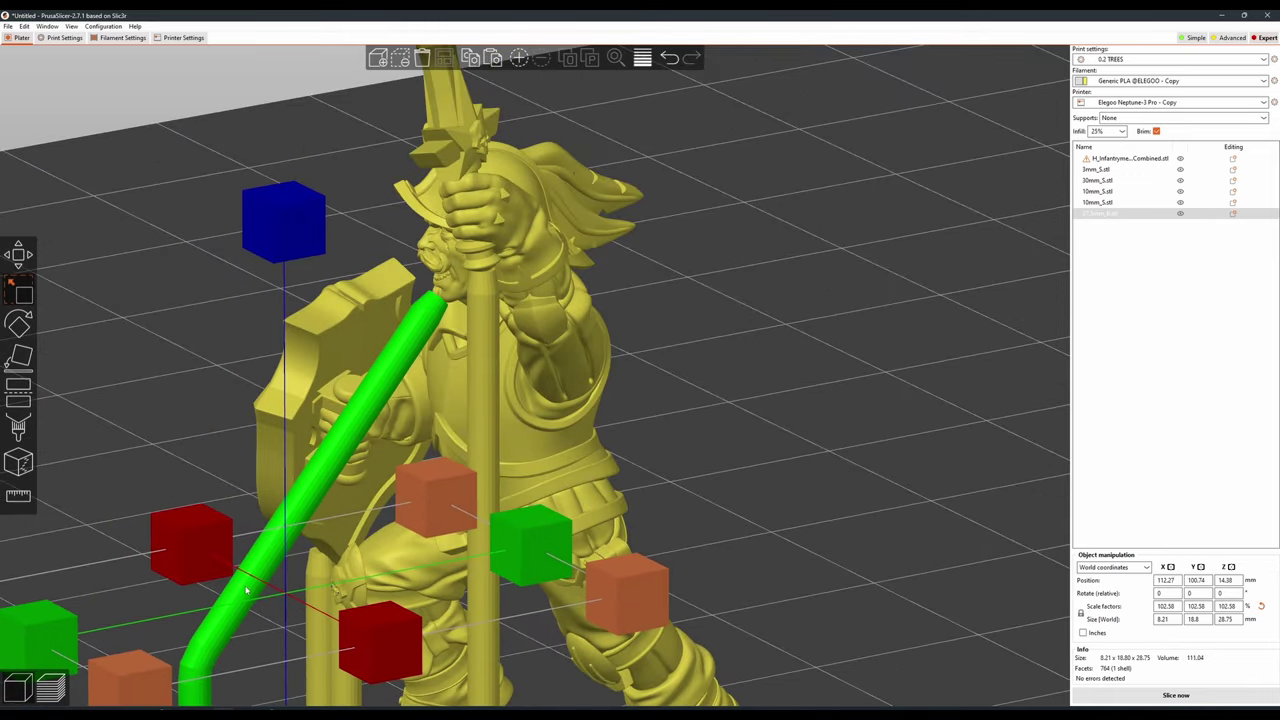
{"action": "left_click_drag", "start_coordinate": [240, 594], "coordinate": [731, 360]}
{"action": "left_click", "coordinate": [941, 356]}
{"action": "scroll", "coordinate": [941, 356], "scroll_direction": "down", "scroll_amount": 5}
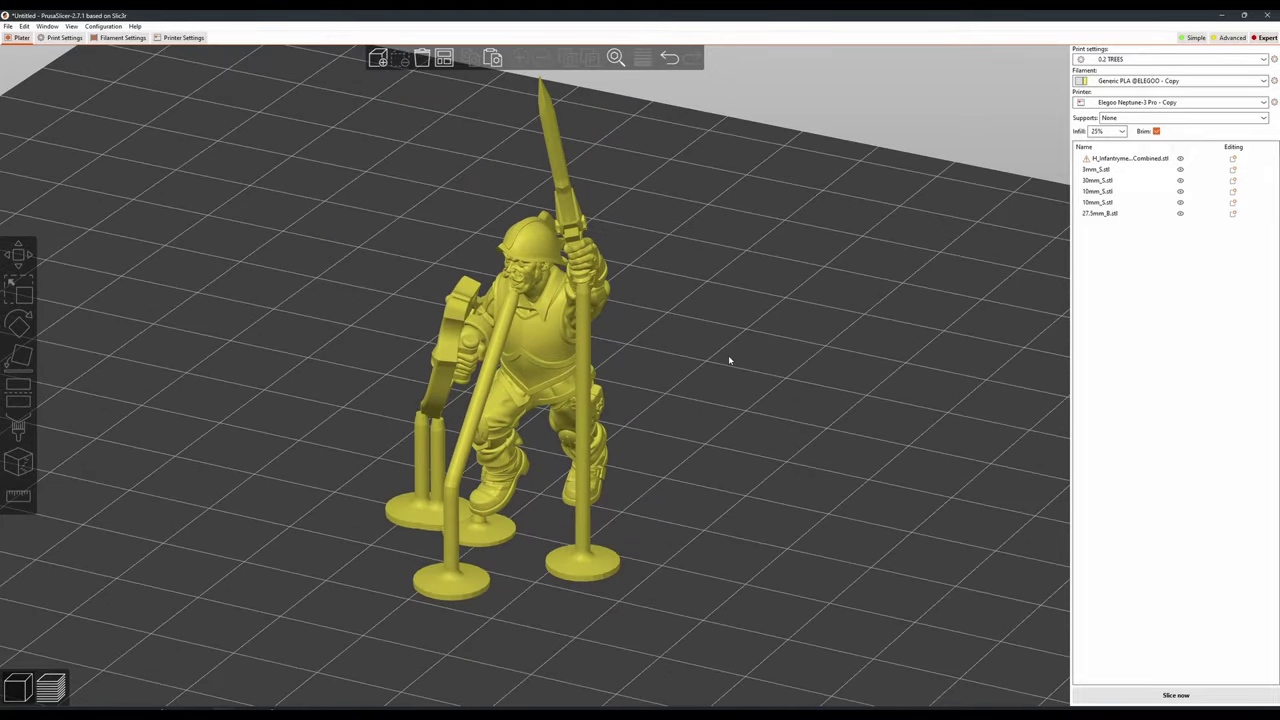
{"action": "left_click", "coordinate": [1135, 159]}
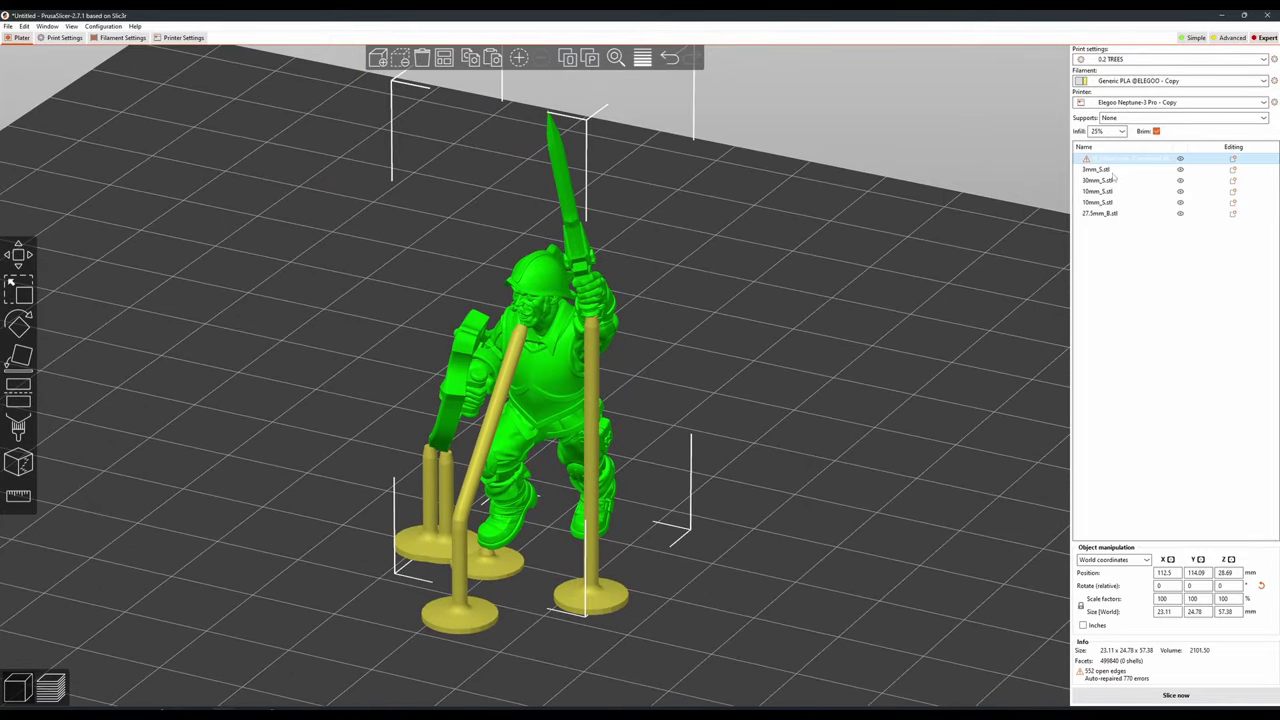
Select the figure and all five towers and merge them into one object.
{"action": "left_click", "coordinate": [1103, 214], "text": "shift"}
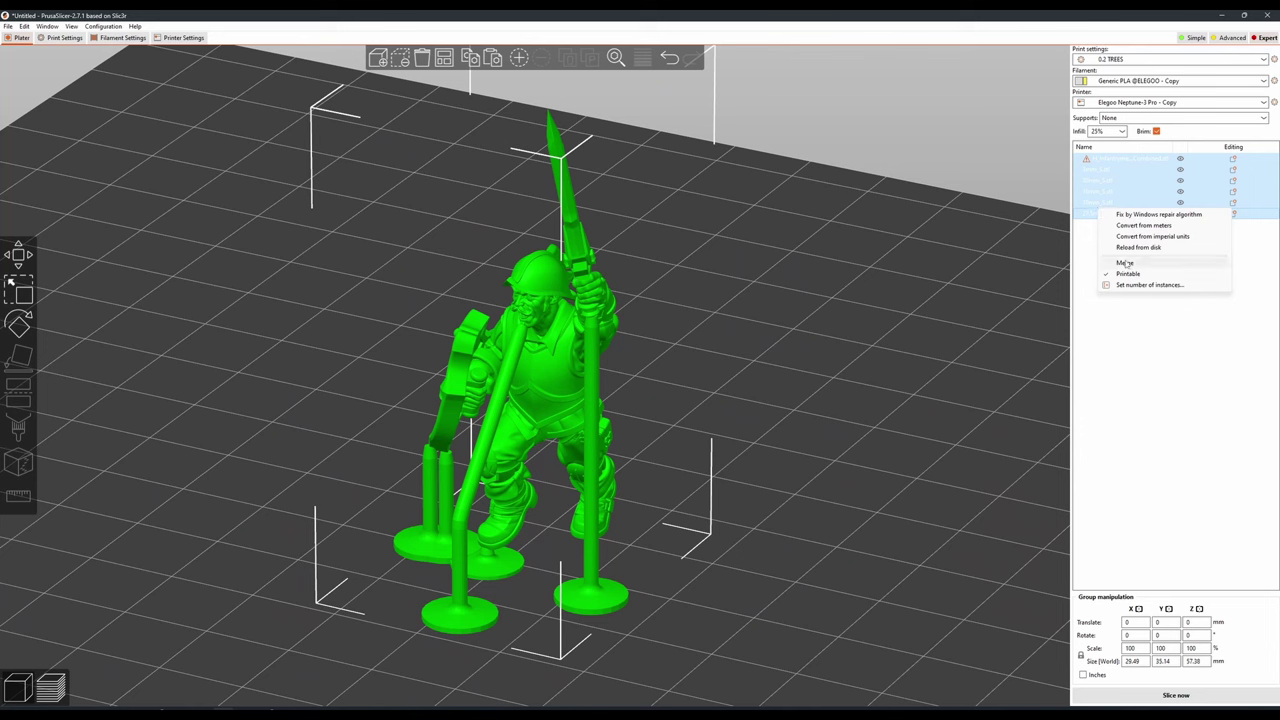
{"action": "left_click", "coordinate": [963, 277]}
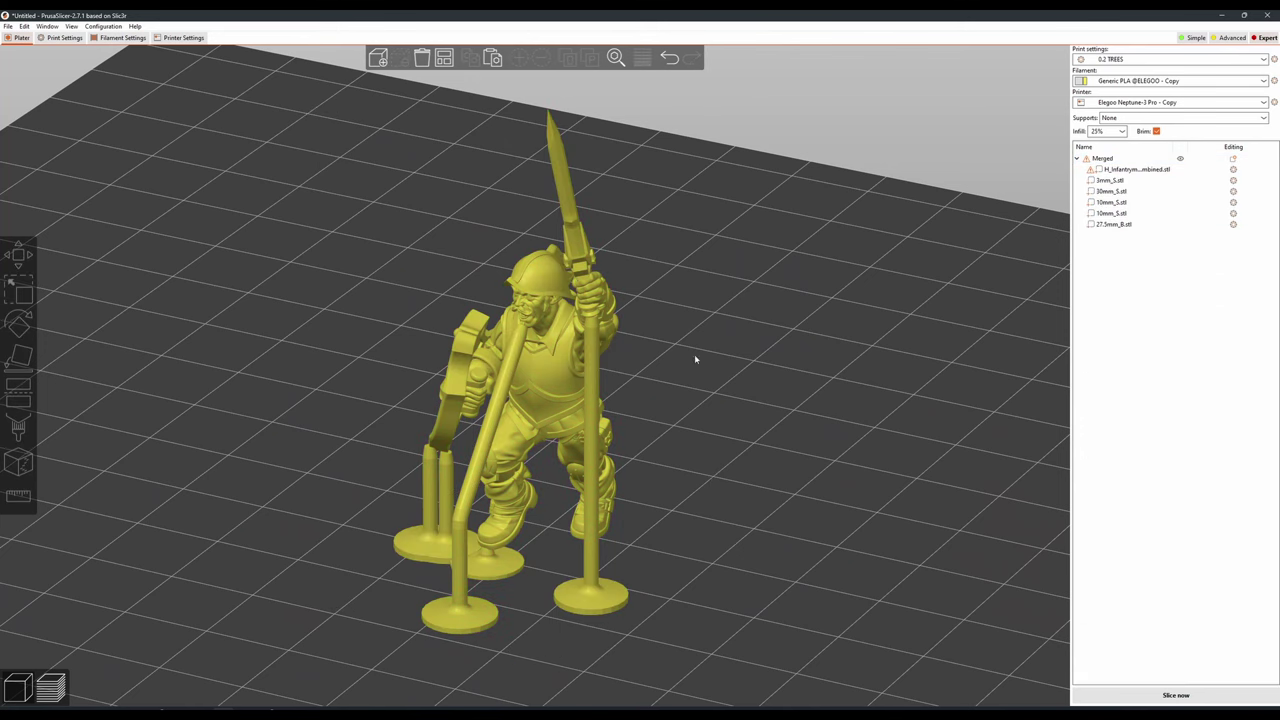
{"action": "left_click", "coordinate": [483, 377]}
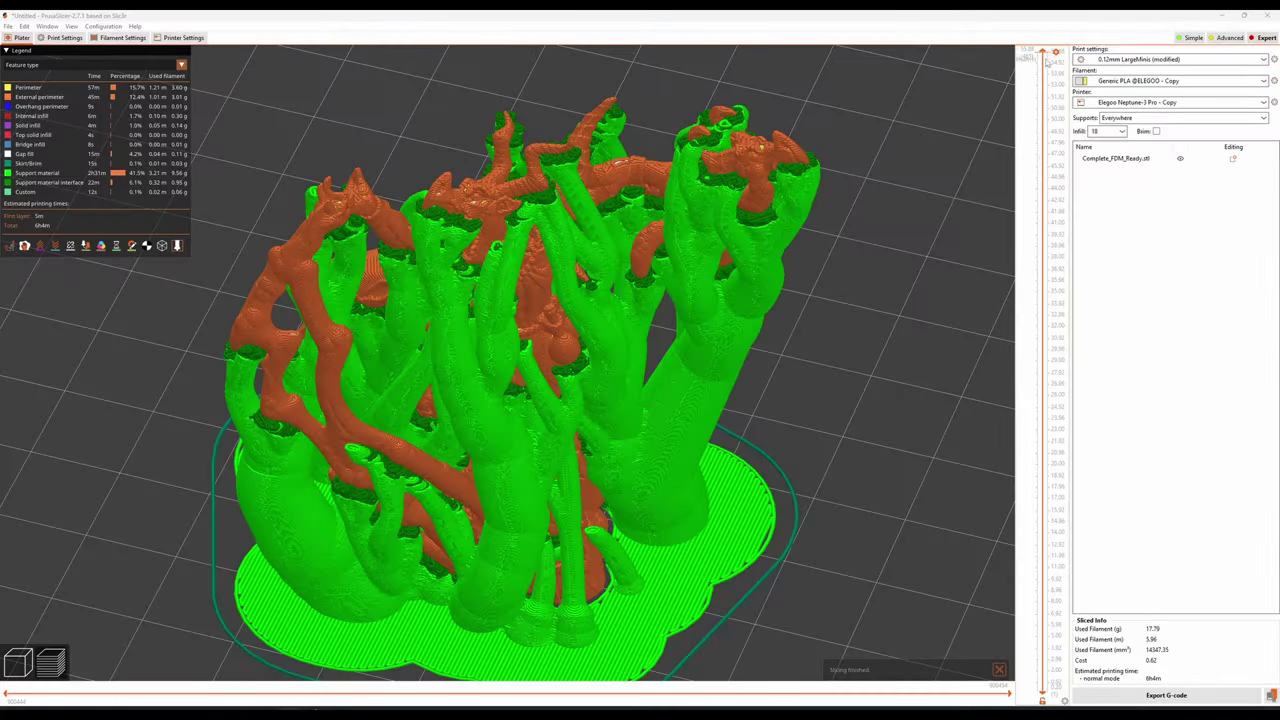
Lower the preview layer slider to show only the lowest organic support and model layers.
{"action": "left_click_drag", "start_coordinate": [1046, 55], "coordinate": [1043, 73]}
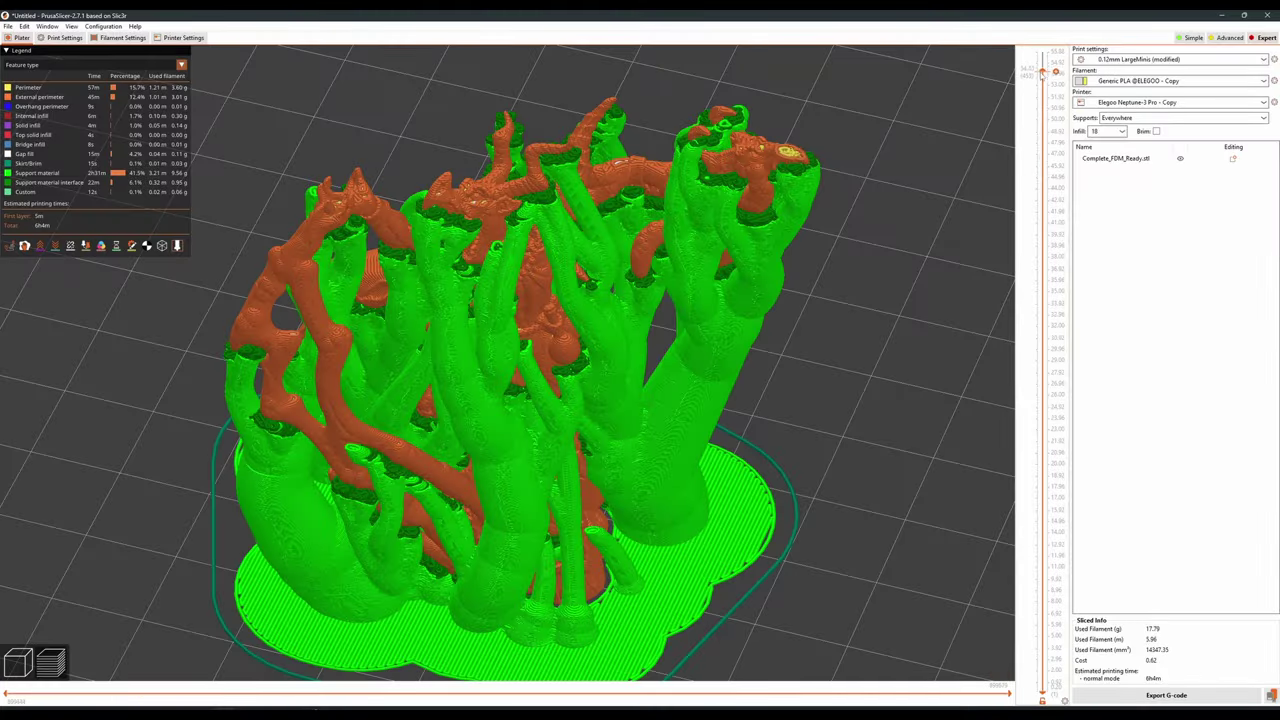
{"action": "left_click_drag", "start_coordinate": [1043, 141], "coordinate": [1068, 117]}
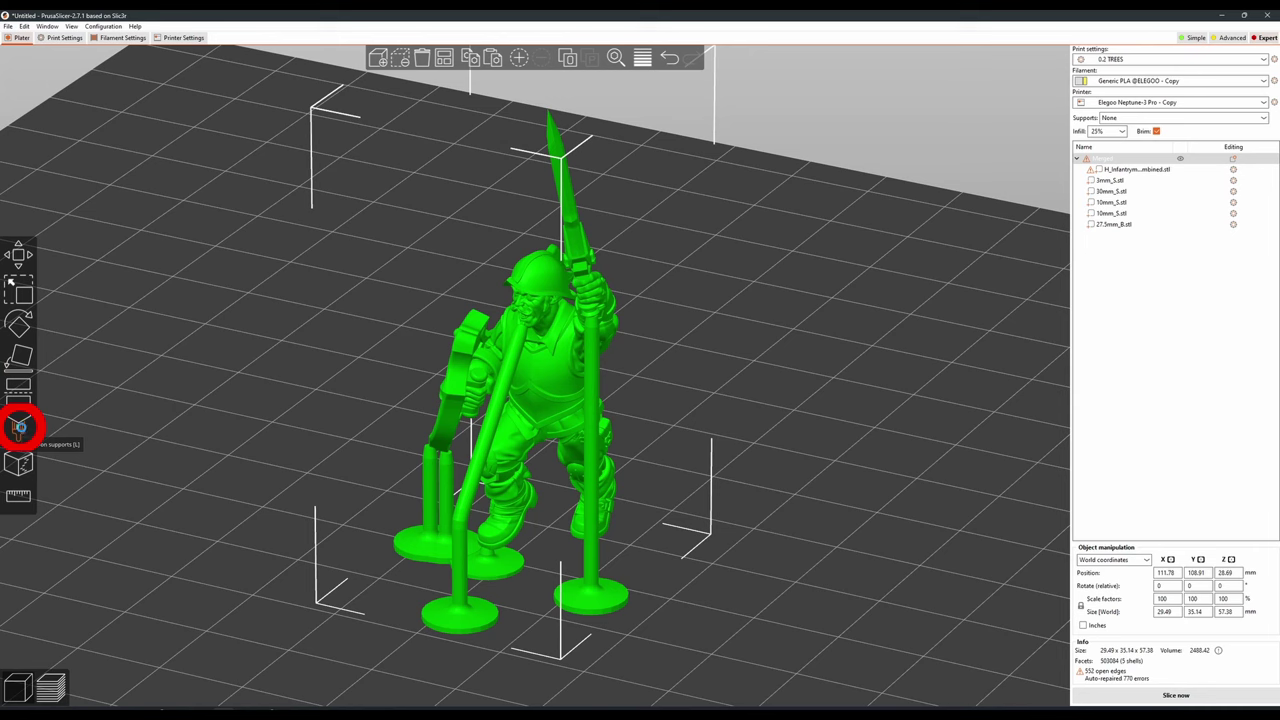
Paint support enforcers onto the raised sword arm, viewing it from the rear underside and side.
{"action": "left_click", "coordinate": [20, 427]}
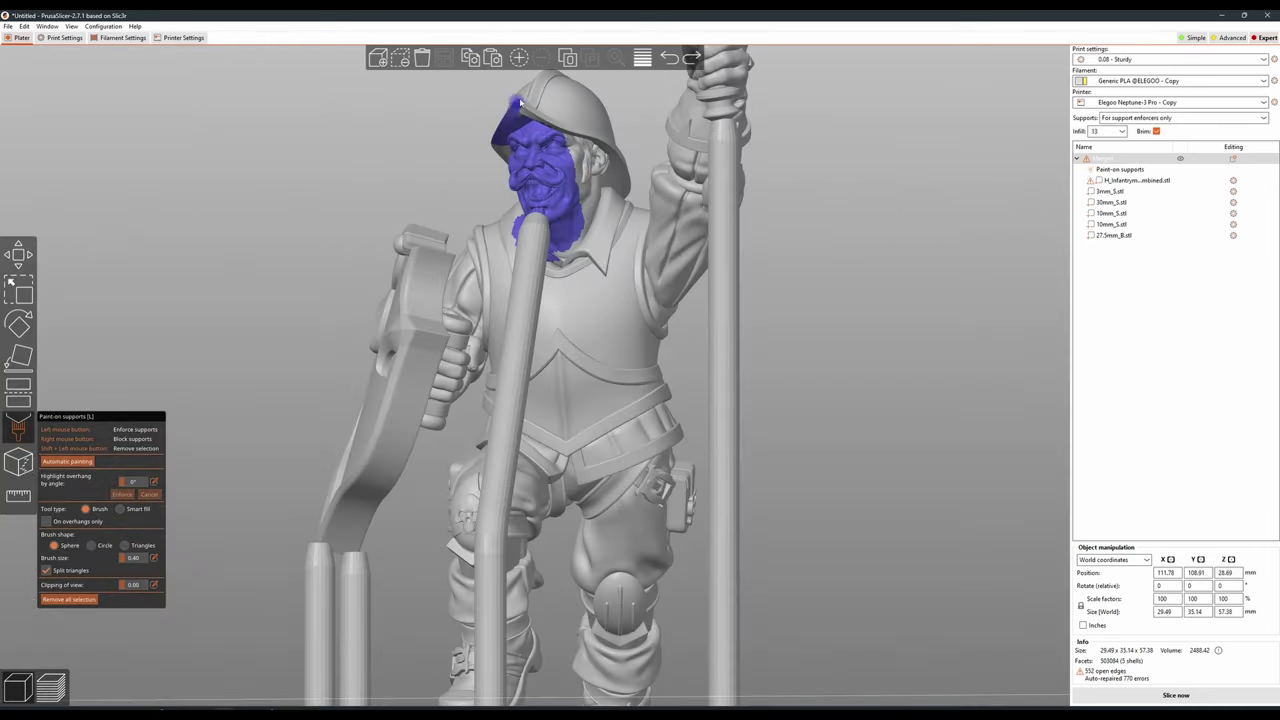
{"action": "mouse_move", "coordinate": [519, 103]}
{"action": "left_mouse_down"}
{"action": "mouse_move", "coordinate": [540, 150]}
{"action": "mouse_move", "coordinate": [510, 200]}
{"action": "mouse_move", "coordinate": [128, 570]}
{"action": "left_mouse_up"}
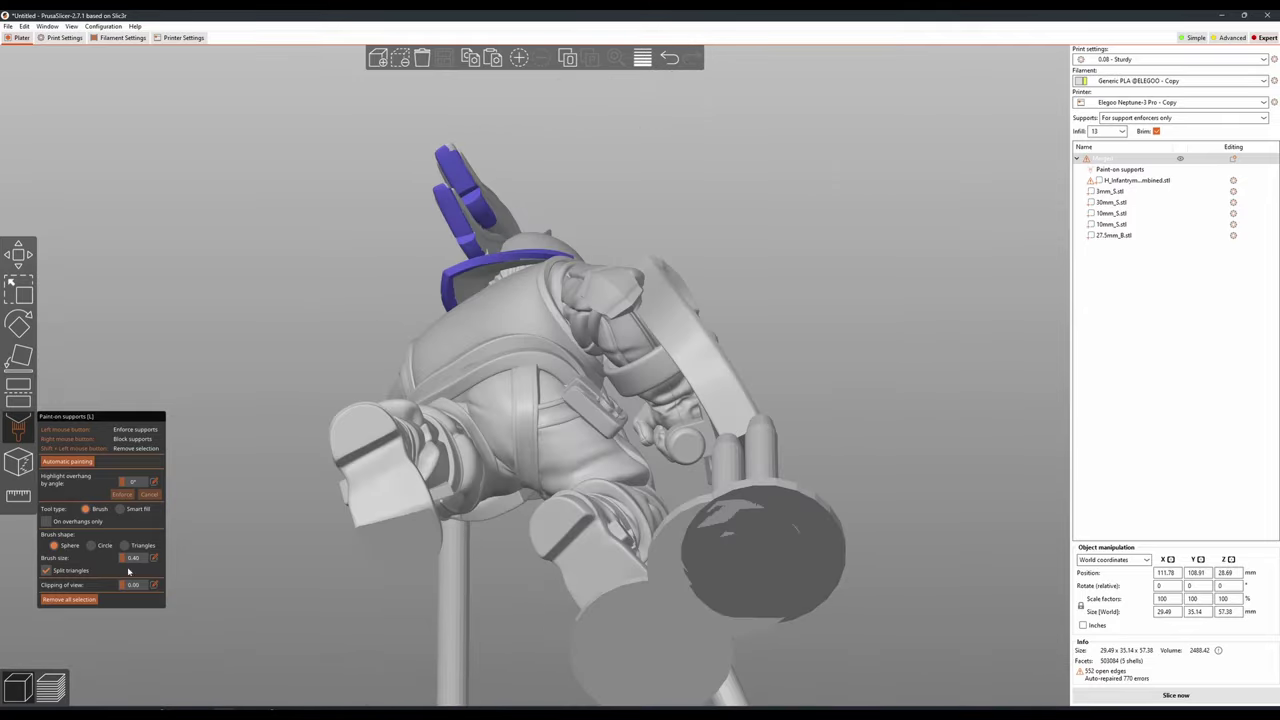
{"action": "mouse_move", "coordinate": [642, 375]}
{"action": "left_mouse_down"}
{"action": "mouse_move", "coordinate": [810, 404]}
{"action": "mouse_move", "coordinate": [325, 397]}
{"action": "mouse_move", "coordinate": [542, 548]}
{"action": "mouse_move", "coordinate": [857, 466]}
{"action": "mouse_move", "coordinate": [974, 419]}
{"action": "mouse_move", "coordinate": [630, 573]}
{"action": "mouse_move", "coordinate": [570, 520]}
{"action": "mouse_move", "coordinate": [614, 432]}
{"action": "mouse_move", "coordinate": [951, 353]}
{"action": "mouse_move", "coordinate": [700, 380]}
{"action": "mouse_move", "coordinate": [650, 260]}
{"action": "mouse_move", "coordinate": [640, 328]}
{"action": "mouse_move", "coordinate": [513, 272]}
{"action": "mouse_move", "coordinate": [694, 266]}
{"action": "mouse_move", "coordinate": [801, 337]}
{"action": "mouse_move", "coordinate": [849, 491]}
{"action": "mouse_move", "coordinate": [840, 500]}
{"action": "left_mouse_up"}
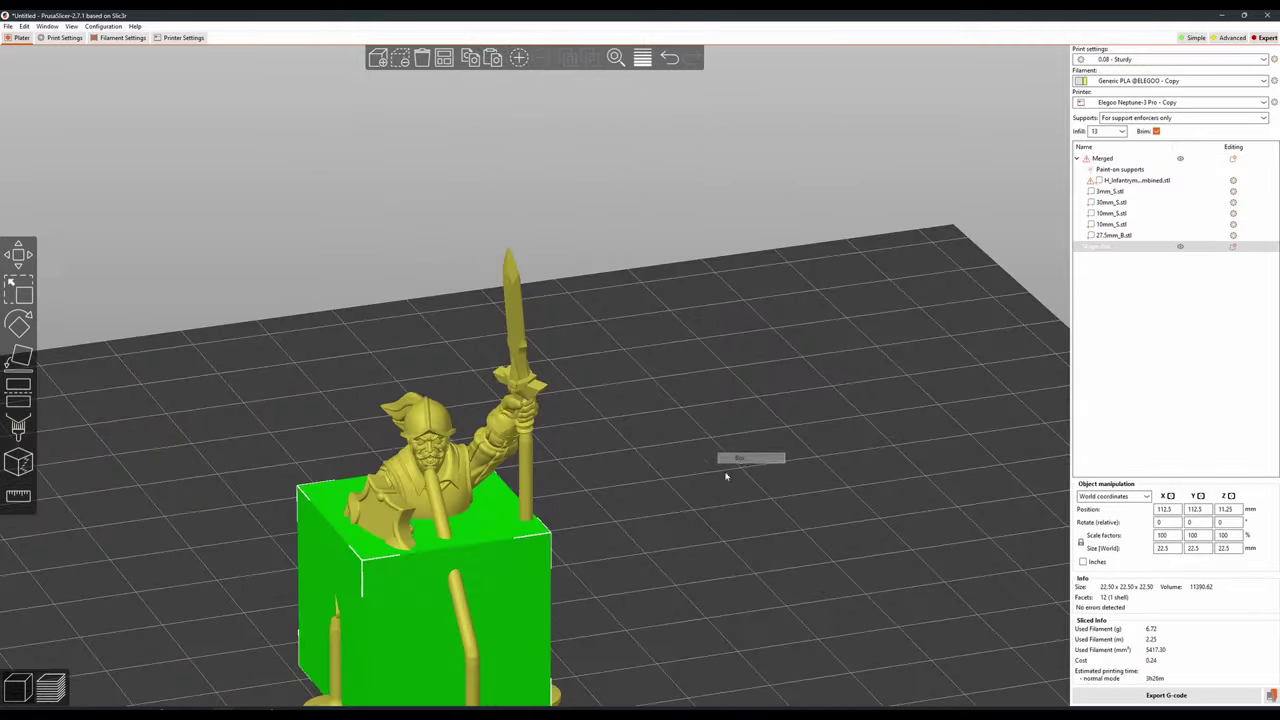
Move the cube clear of the figure and scale it to the figure's 57.38 mm height.
{"action": "scroll", "coordinate": [700, 490], "scroll_direction": "down", "scroll_amount": 3}
{"action": "key", "text": "a"}
{"action": "left_click", "coordinate": [505, 340]}
{"action": "scroll", "coordinate": [539, 329], "scroll_direction": "up", "scroll_amount": 3}
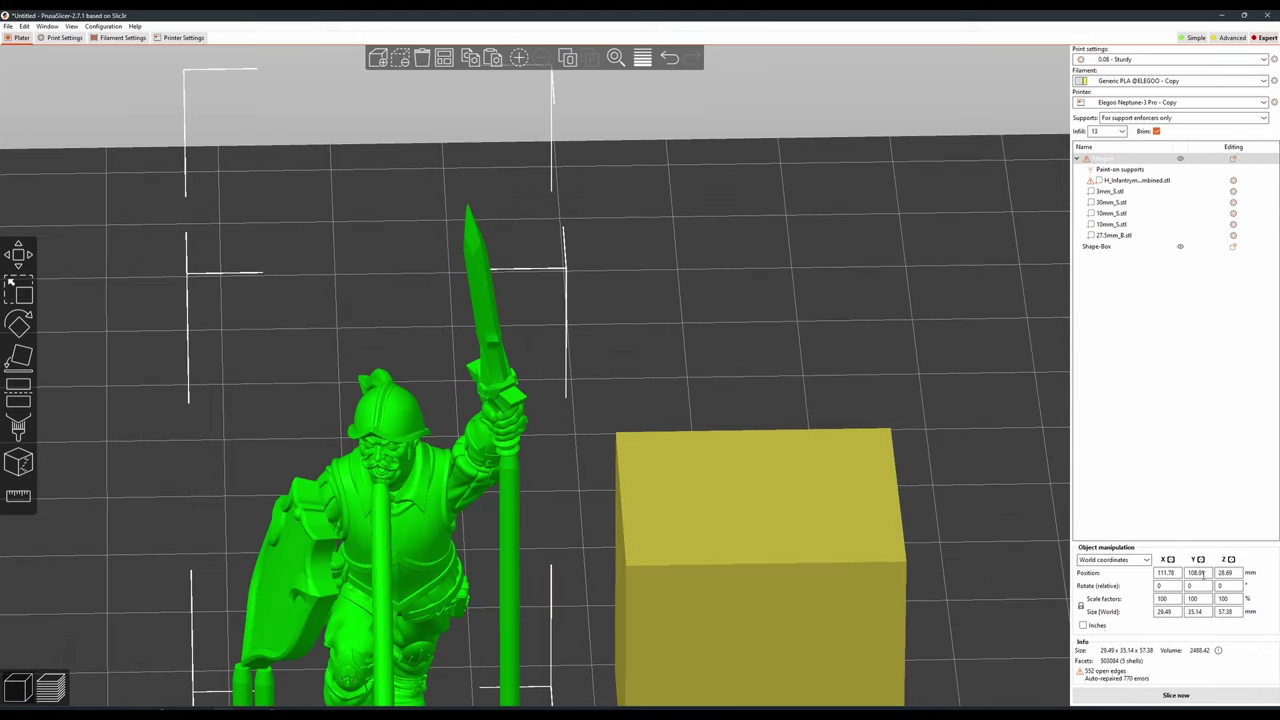
{"action": "key", "text": "w"}
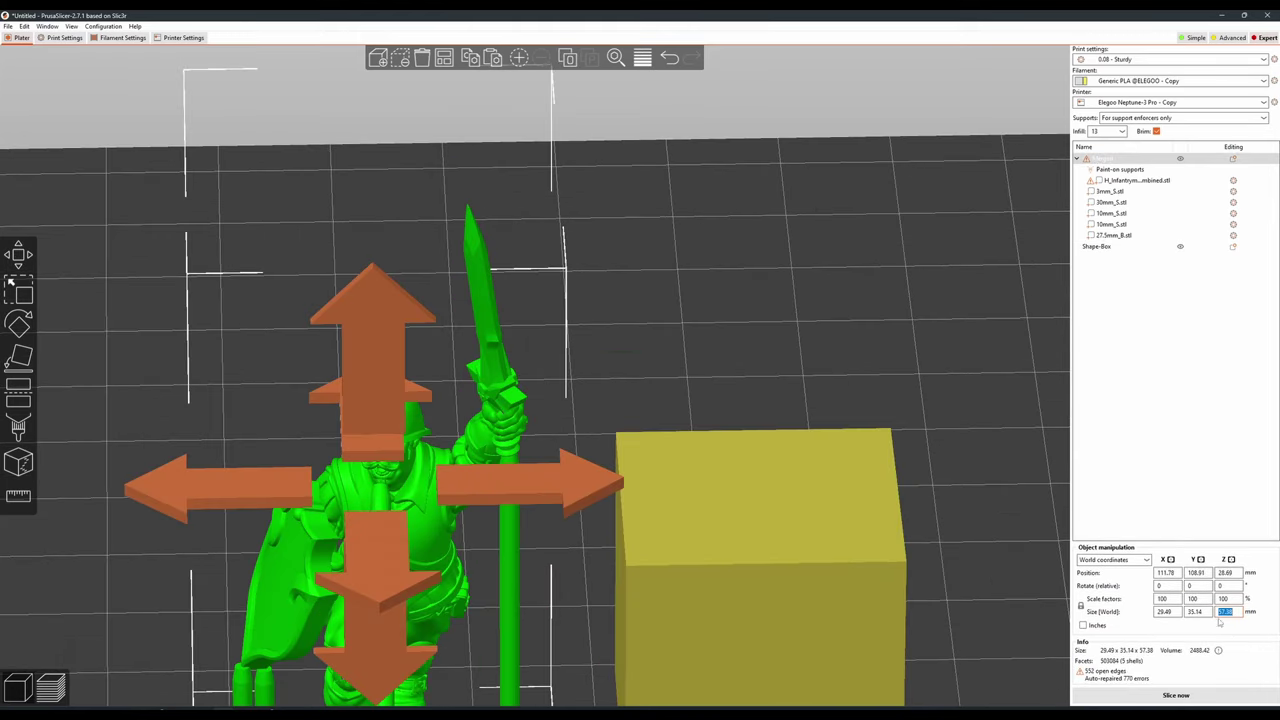
{"action": "left_click", "coordinate": [806, 528]}
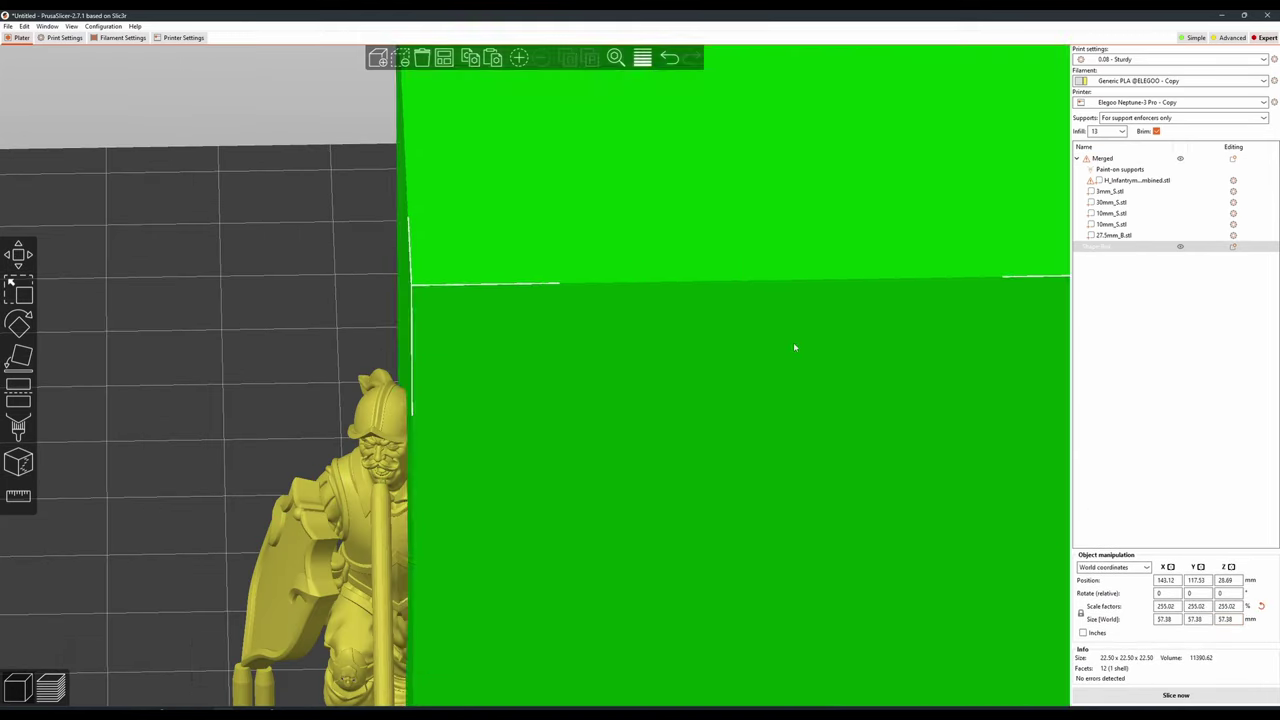
{"action": "scroll", "coordinate": [794, 347], "scroll_direction": "down", "scroll_amount": 5}
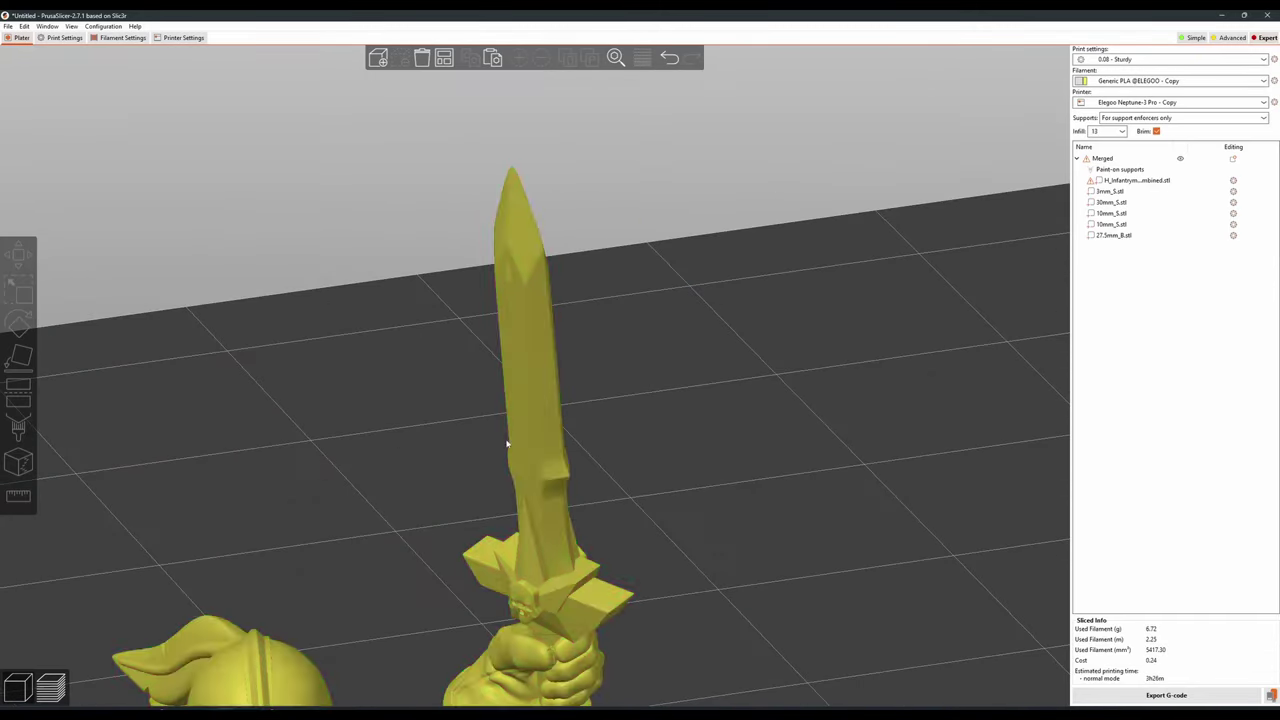
Add a box shape on the empty bed and set its width and depth to 5 mm.
{"action": "left_click", "coordinate": [524, 425]}
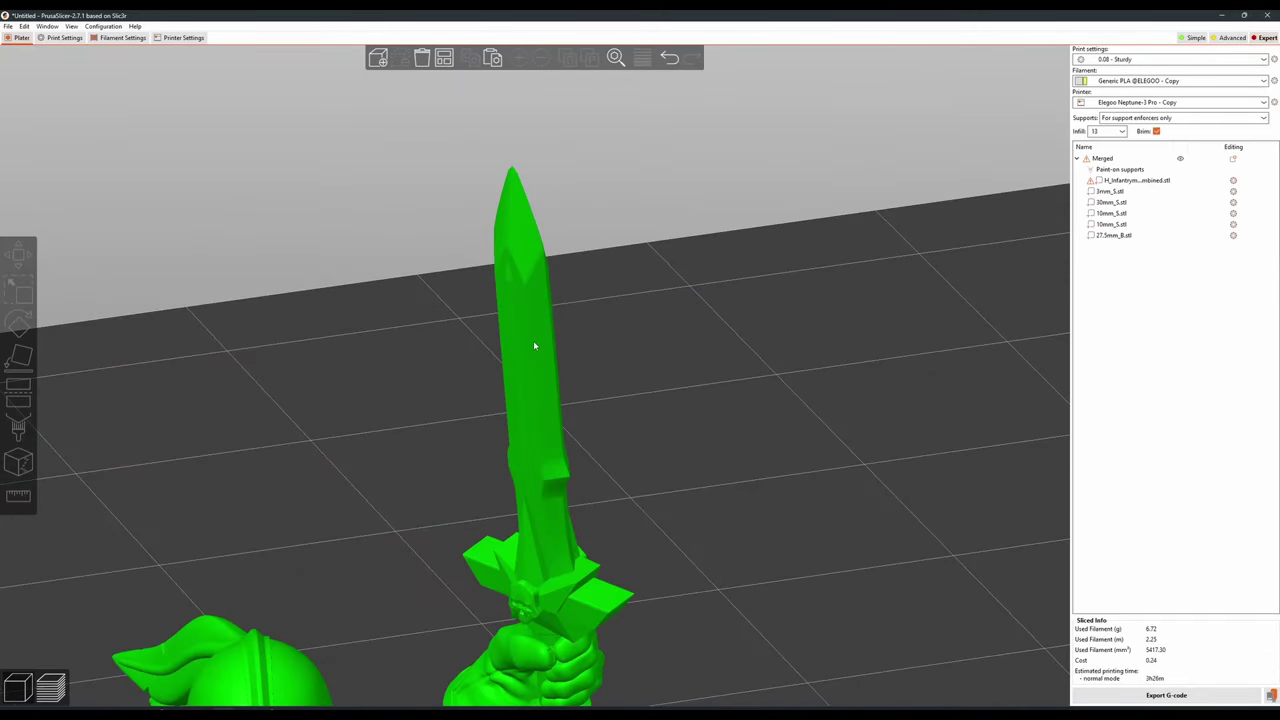
{"action": "scroll", "coordinate": [694, 449], "scroll_direction": "down", "scroll_amount": 6}
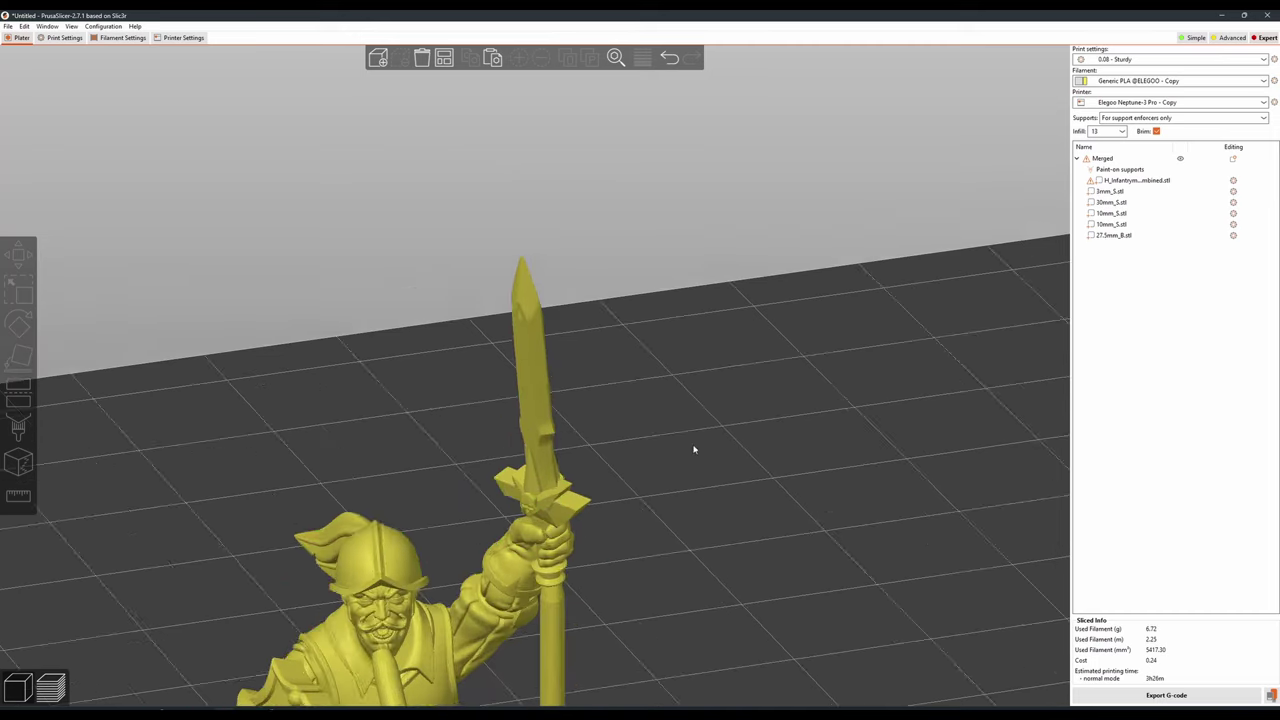
{"action": "right_click", "coordinate": [649, 452]}
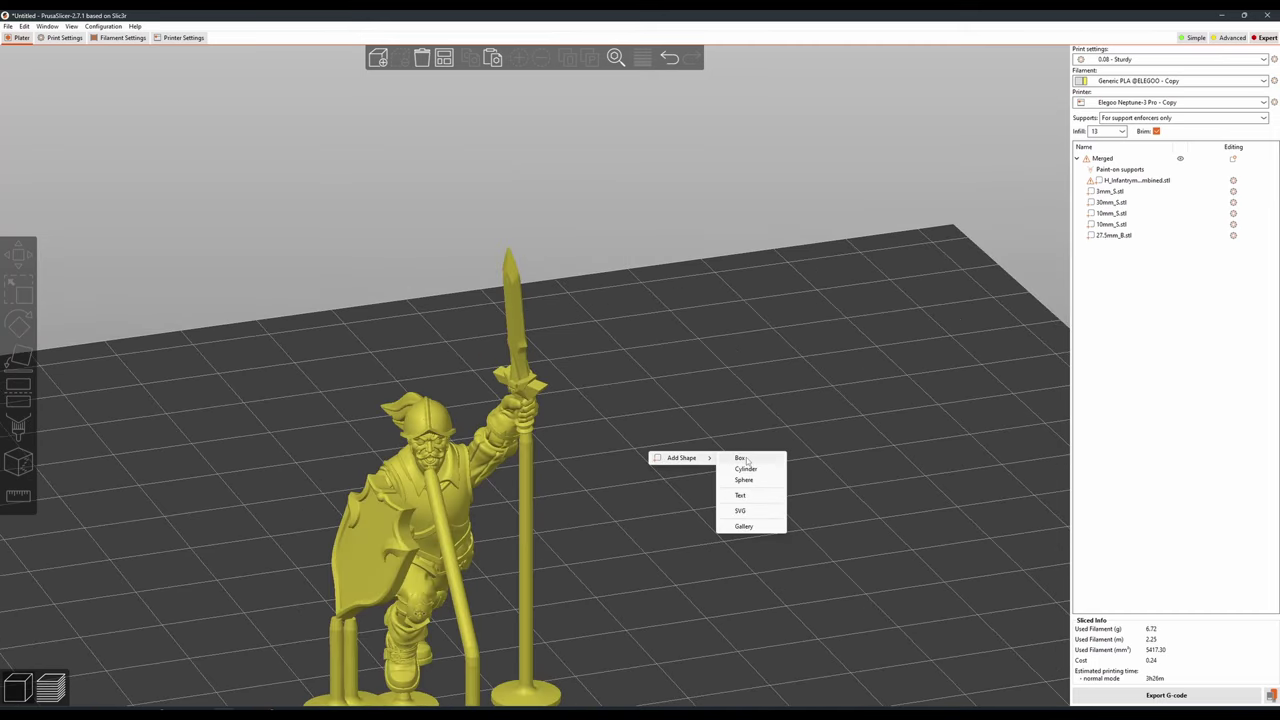
{"action": "left_click", "coordinate": [742, 458]}
{"action": "type", "text": "5"}
{"action": "key", "text": "Tab"}
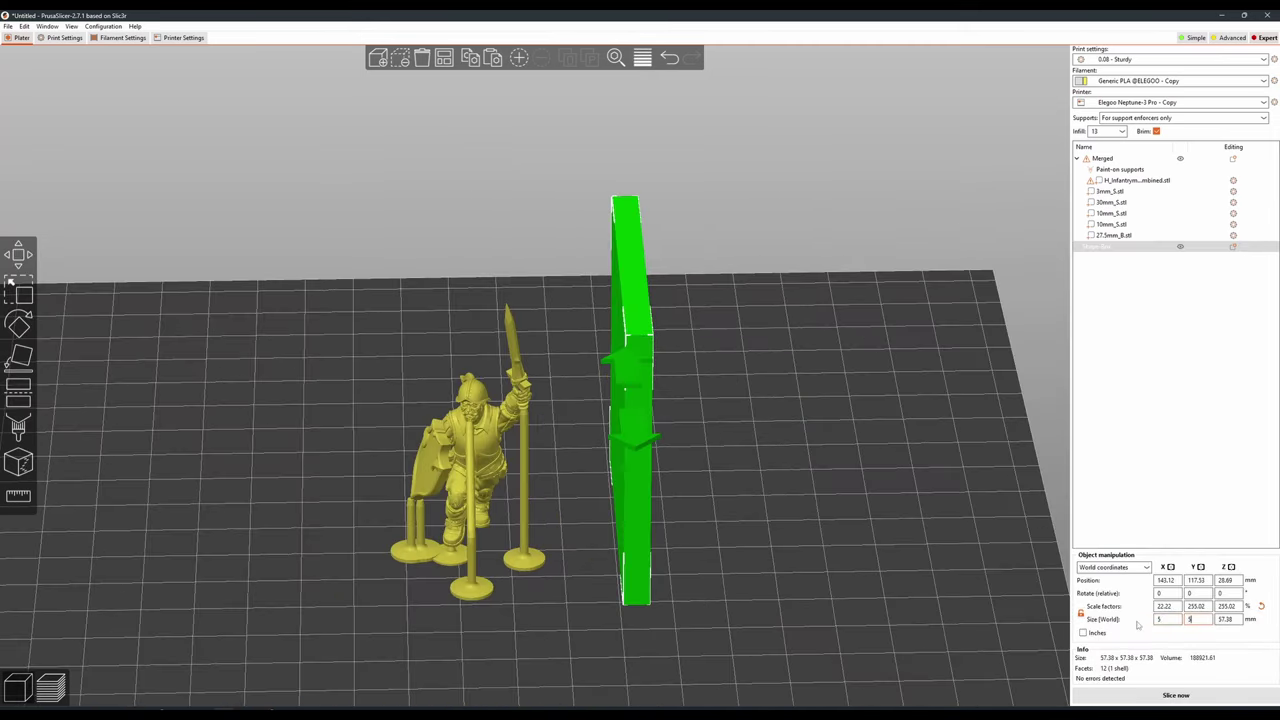
{"action": "type", "text": "5"}
Check the sliced preview's layers, then return to 3D editing with the box post selected.
{"action": "left_click_drag", "start_coordinate": [882, 488], "coordinate": [707, 362]}
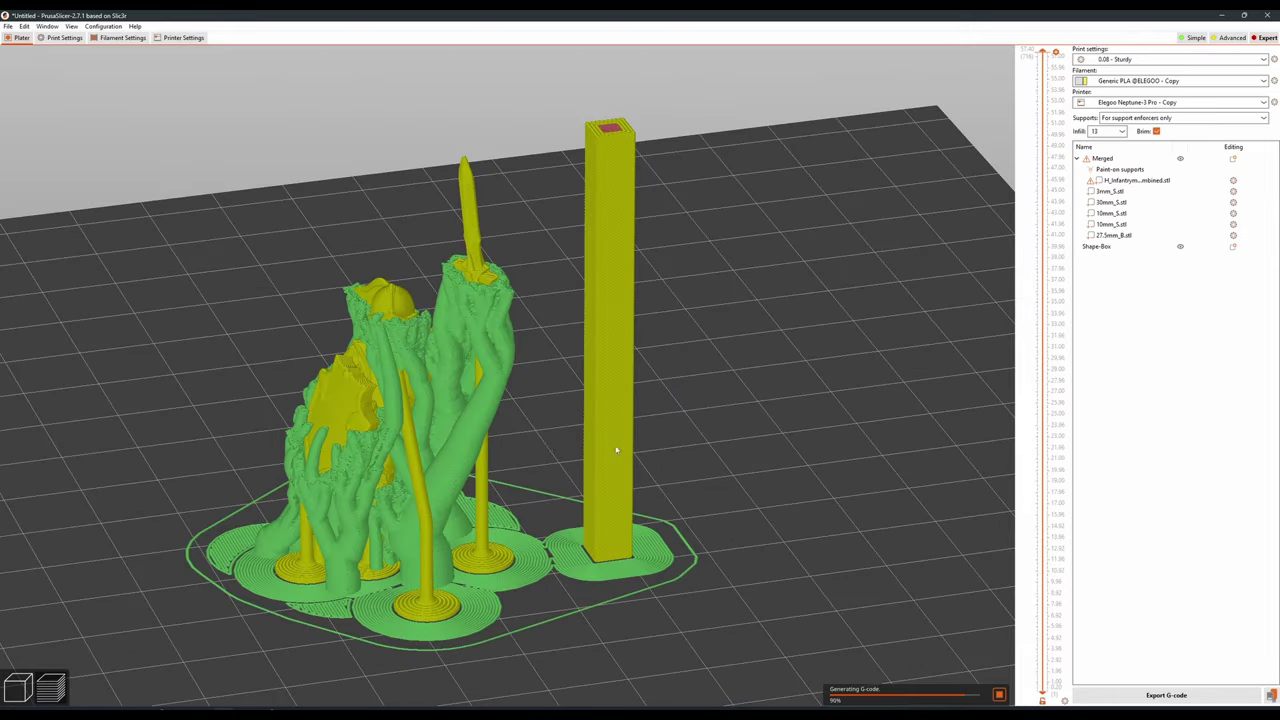
{"action": "left_click_drag", "start_coordinate": [1040, 537], "coordinate": [894, 258]}
{"action": "left_click", "coordinate": [15, 688]}
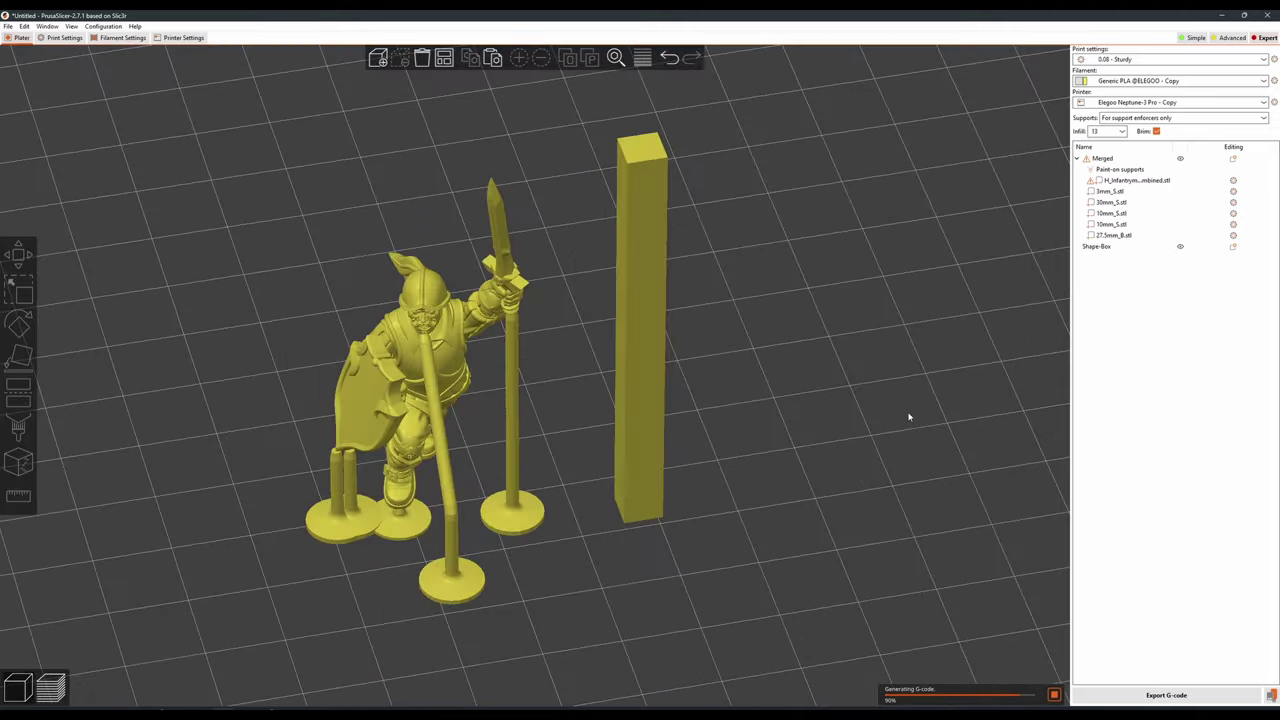
{"action": "left_click", "coordinate": [646, 232]}
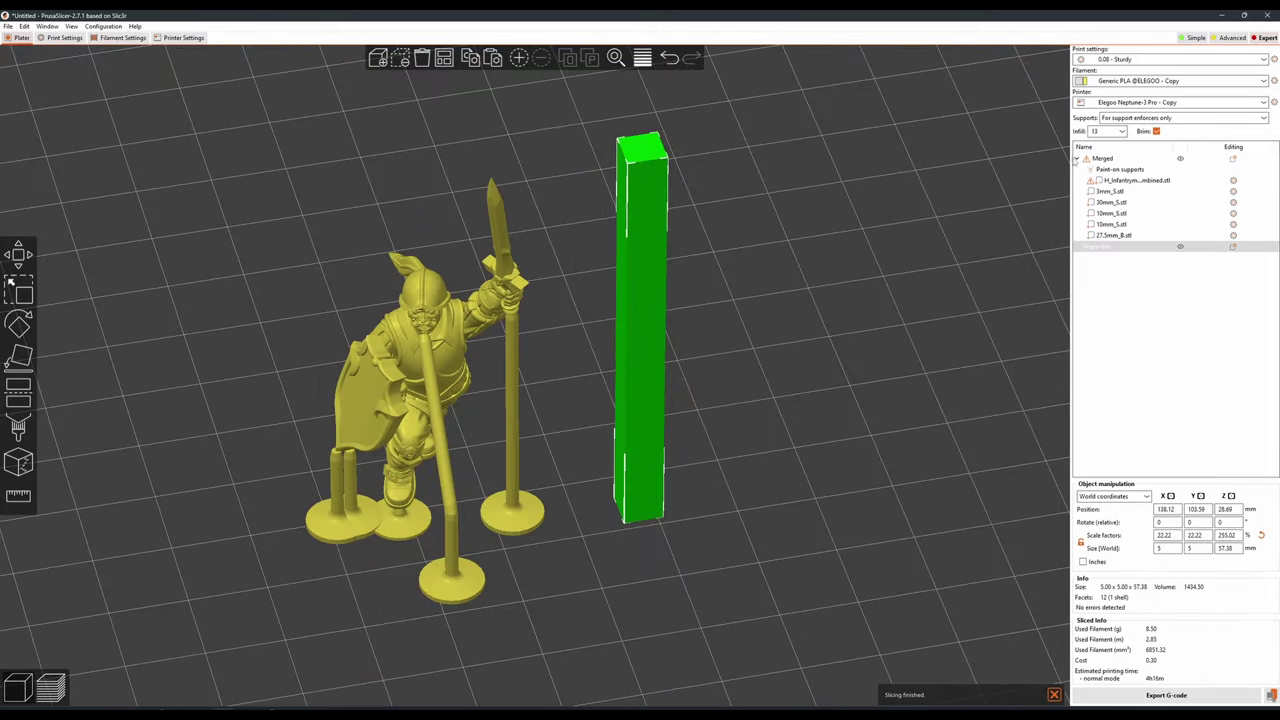
Give the box post its own Layers and Perimeters and Infill settings with 0% fill density and 0 top solid layers.
{"action": "left_click", "coordinate": [1094, 172]}
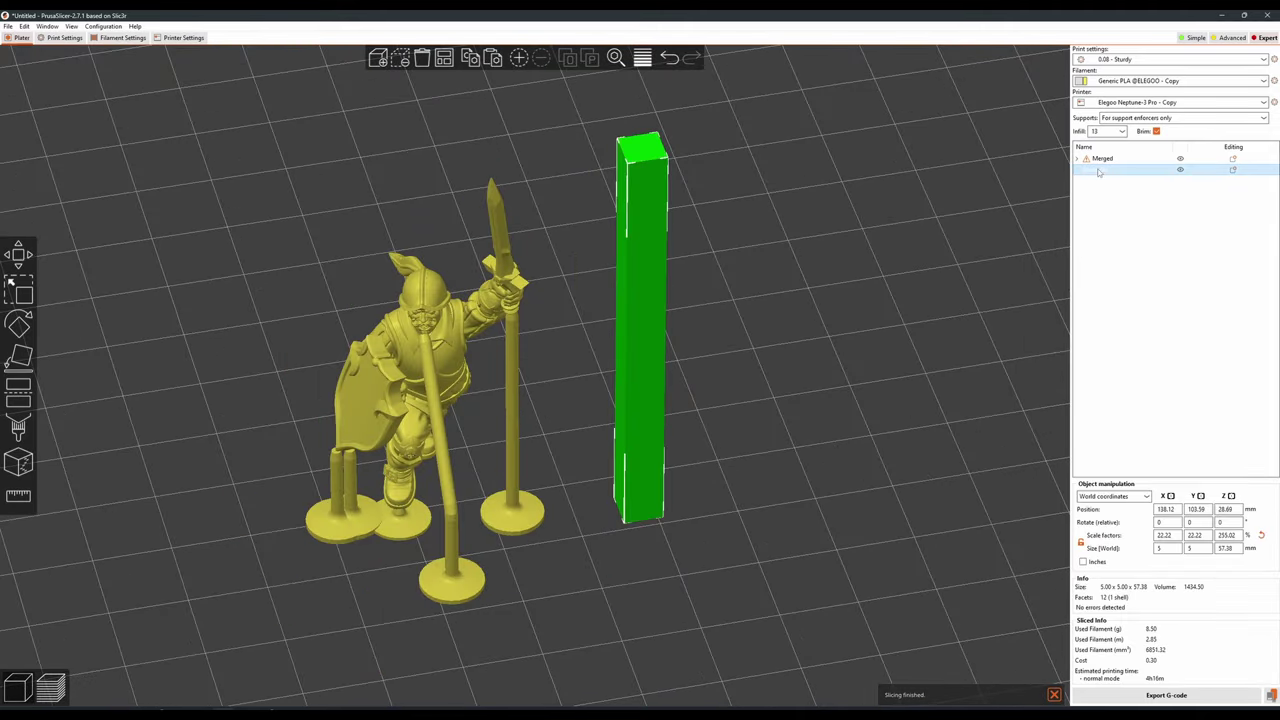
{"action": "left_click", "coordinate": [1150, 472]}
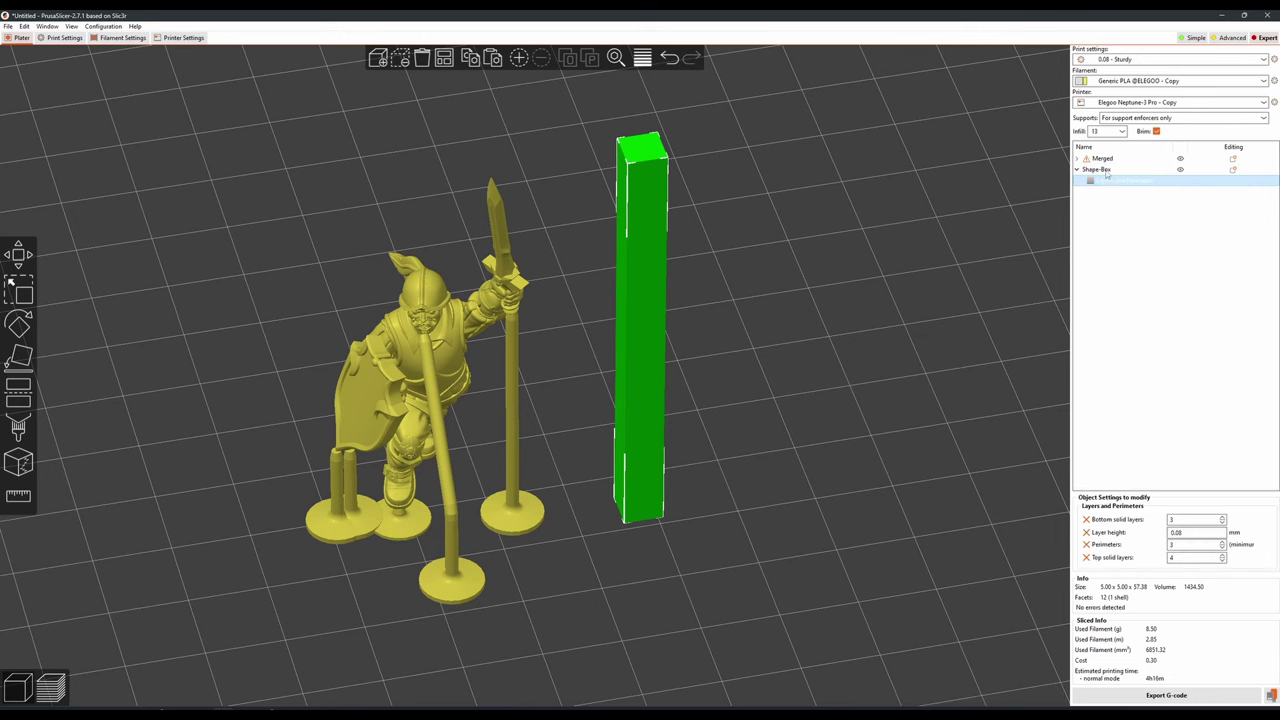
{"action": "right_click", "coordinate": [1106, 172]}
{"action": "left_click", "coordinate": [1117, 181]}
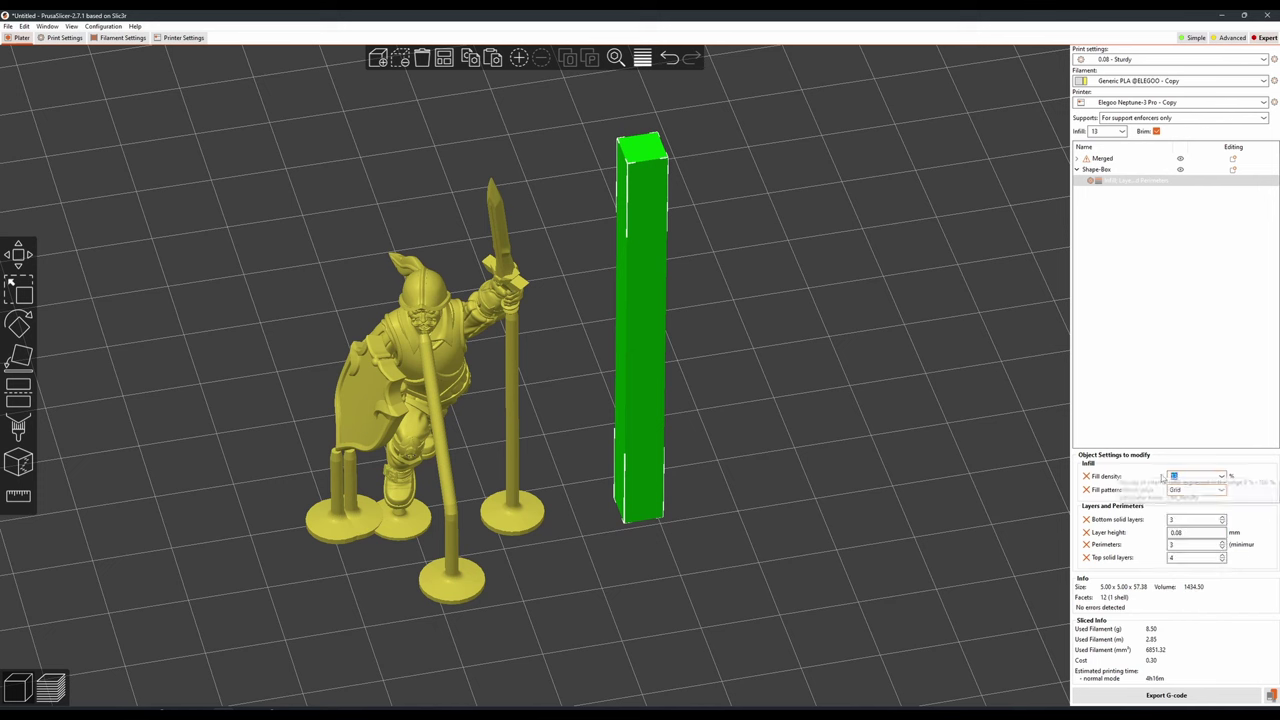
{"action": "left_click", "coordinate": [1107, 182]}
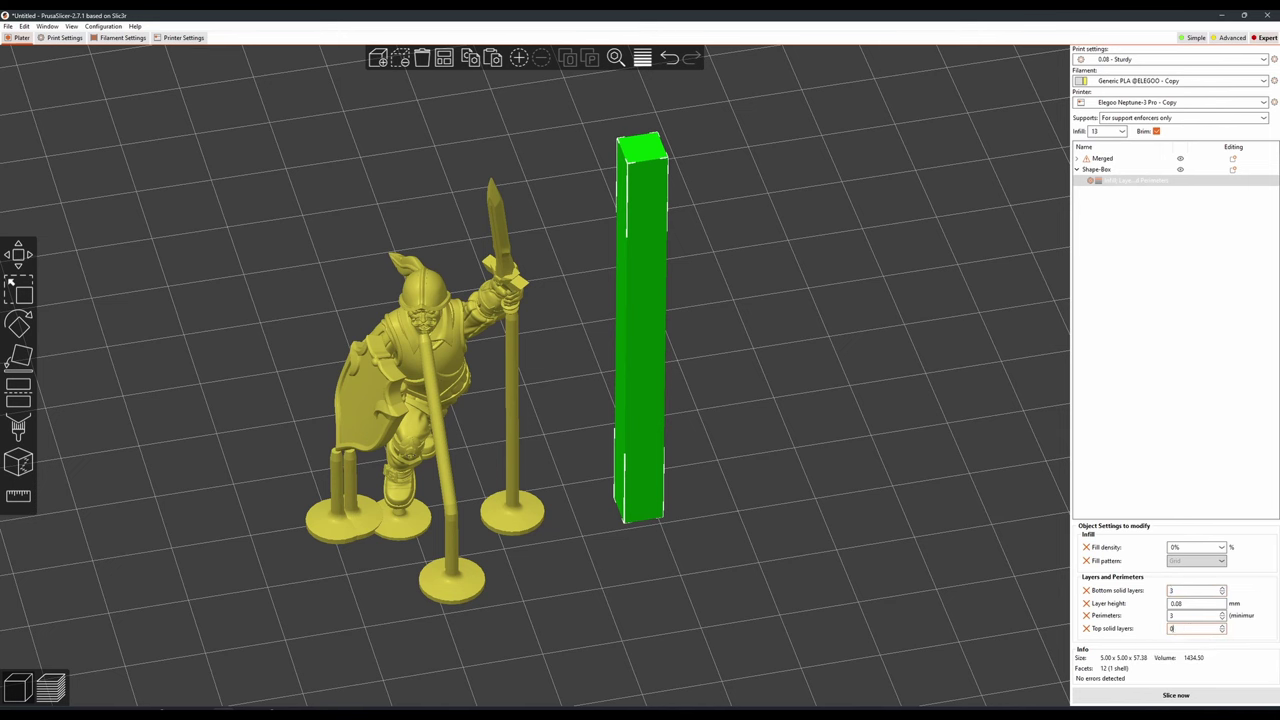
Slice the plate and inspect the hollow tower in the layer preview.
{"action": "left_click", "coordinate": [999, 588]}
{"action": "left_click", "coordinate": [1170, 696]}
{"action": "left_click_drag", "start_coordinate": [860, 370], "coordinate": [912, 357]}
{"action": "left_click_drag", "start_coordinate": [1040, 378], "coordinate": [1004, 292]}
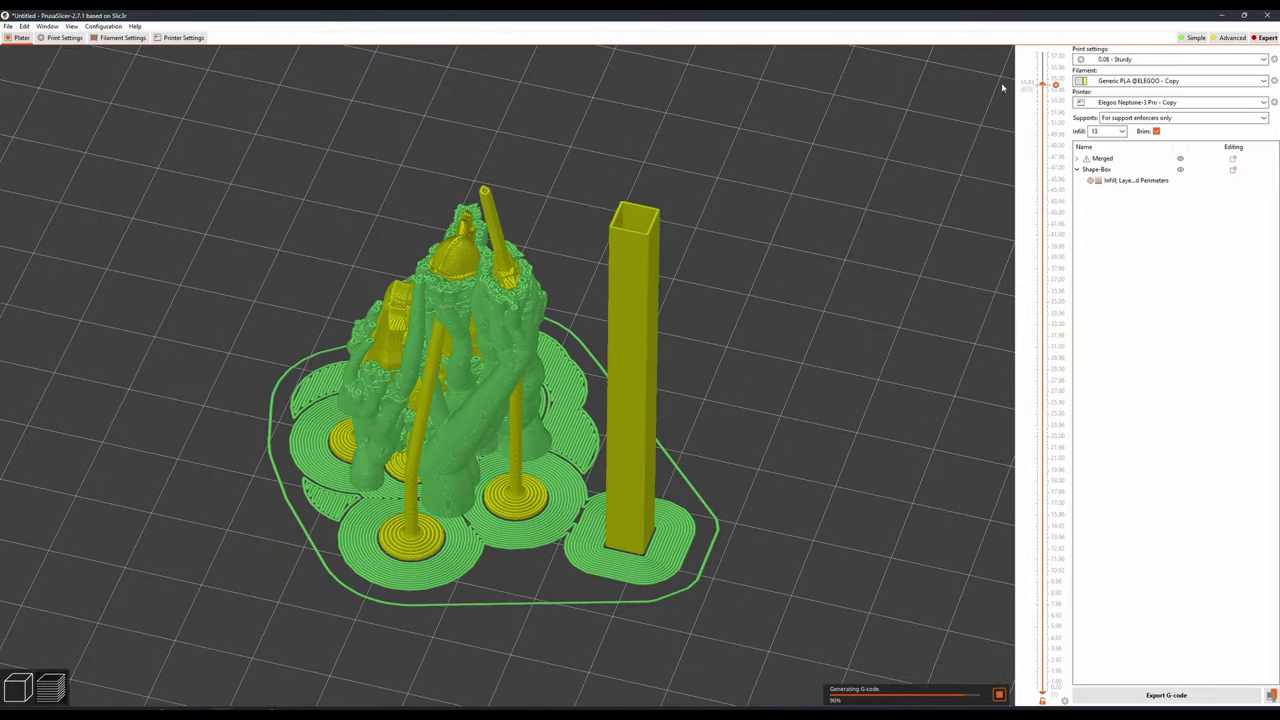
{"action": "key", "text": "Tab"}
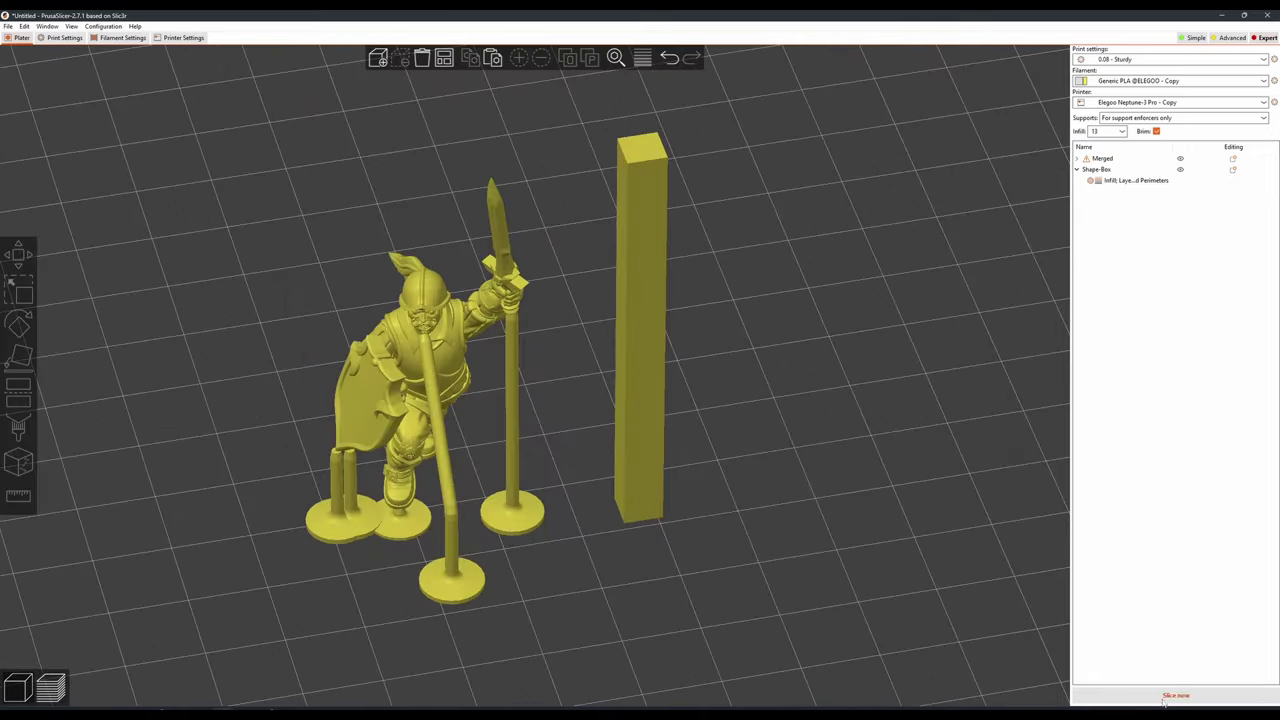
{"action": "left_click", "coordinate": [1170, 696]}
{"action": "left_click_drag", "start_coordinate": [870, 380], "coordinate": [1071, 228]}
{"action": "left_click_drag", "start_coordinate": [1040, 338], "coordinate": [1010, 384]}
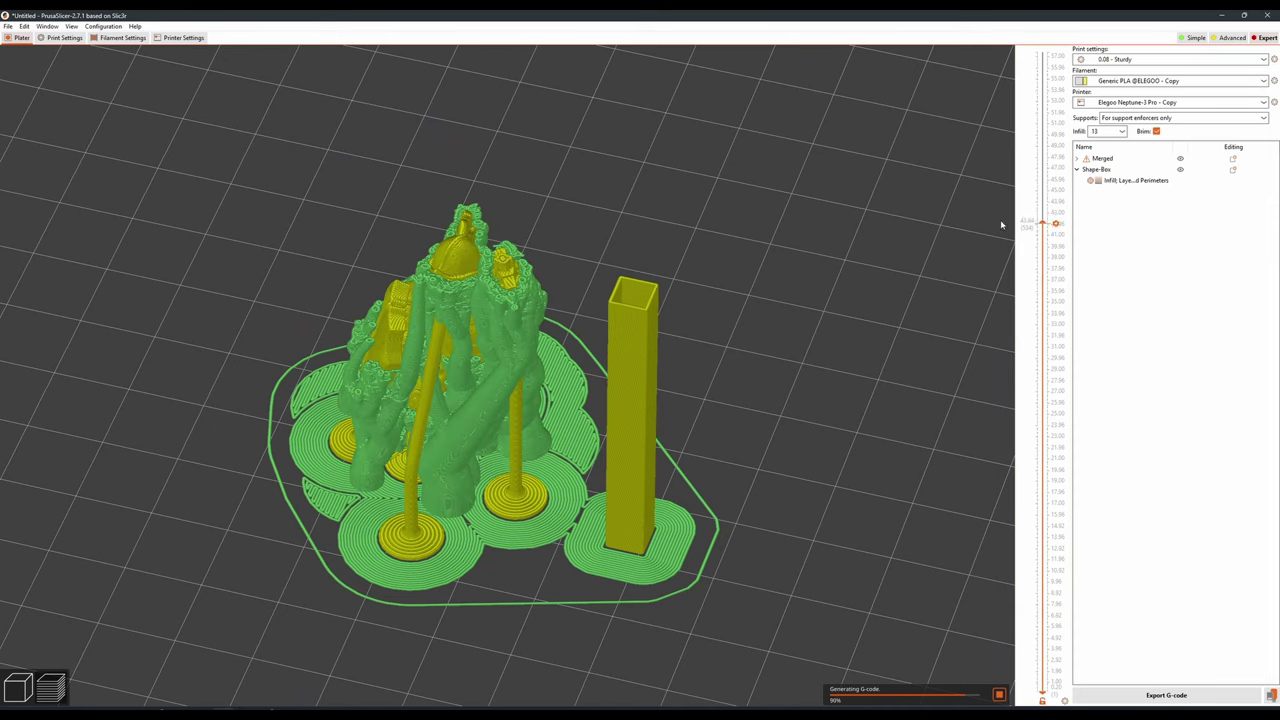